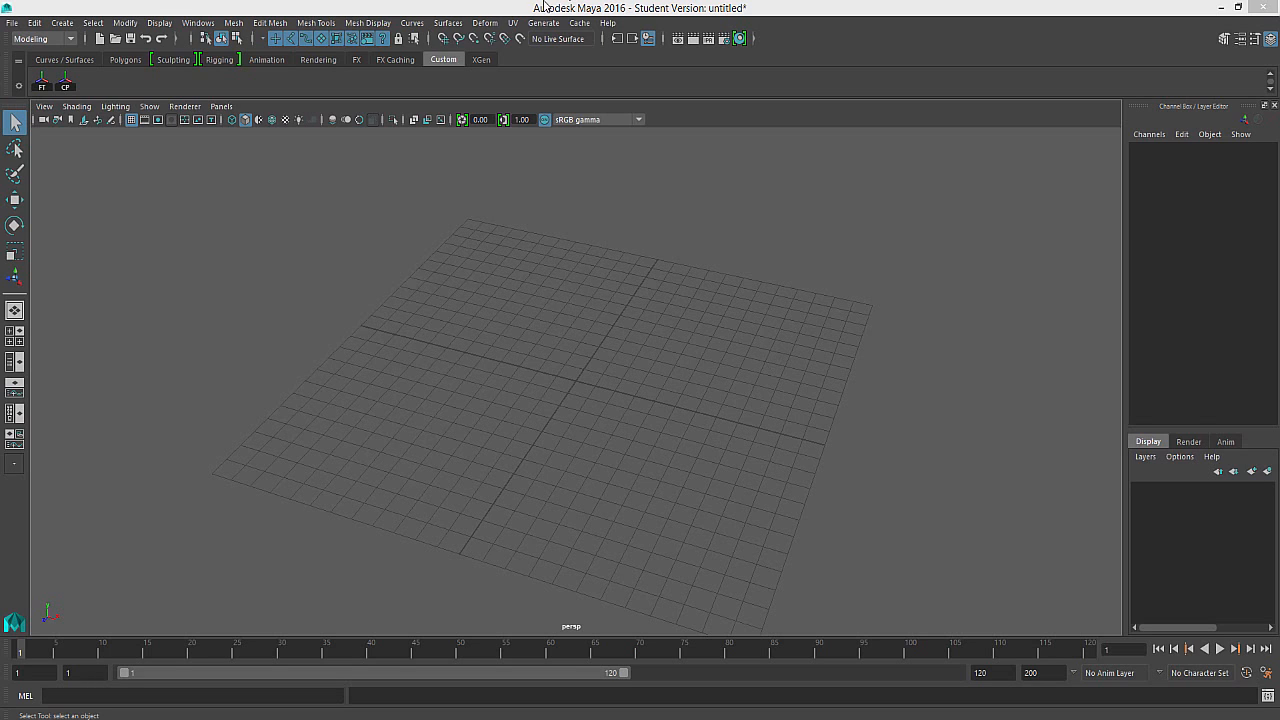
Create a polygon cube at the origin, frame it, and clear the selection
{"action": "left_click", "coordinate": [70, 23]}
{"action": "mouse_move", "coordinate": [83, 72]}
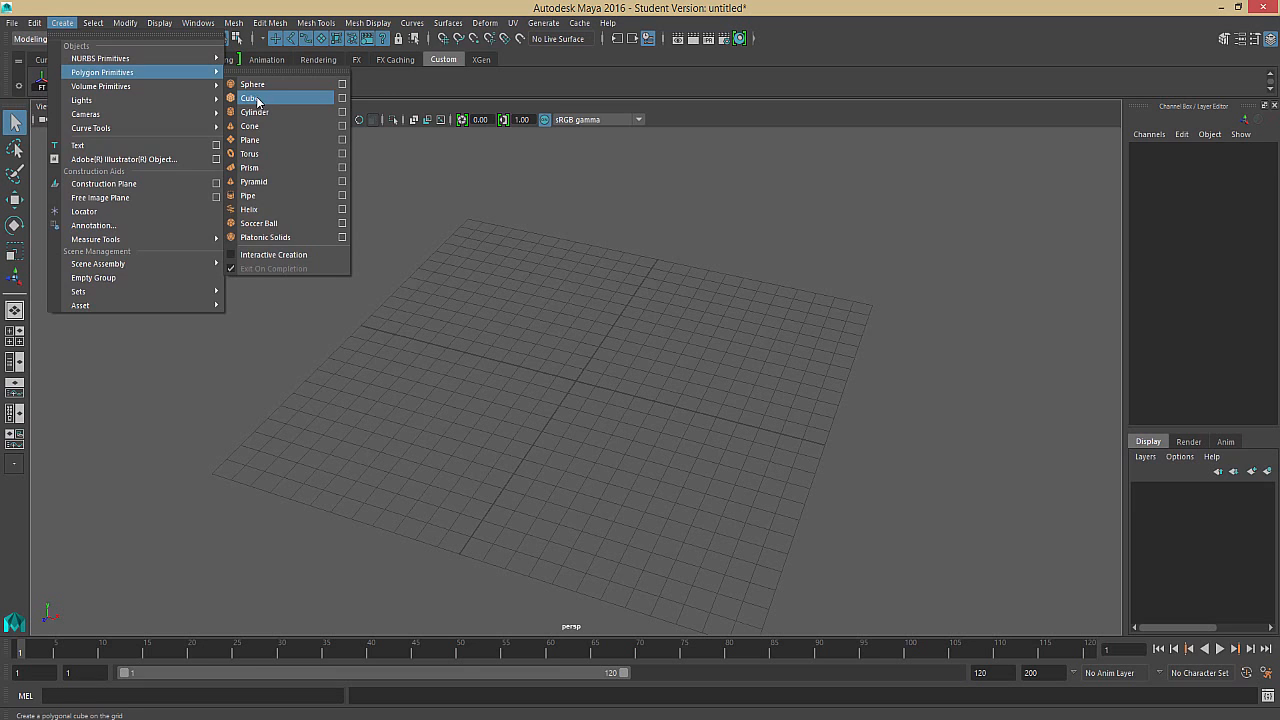
{"action": "left_click", "coordinate": [257, 99]}
{"action": "key", "text": "f"}
{"action": "left_click", "coordinate": [659, 428]}
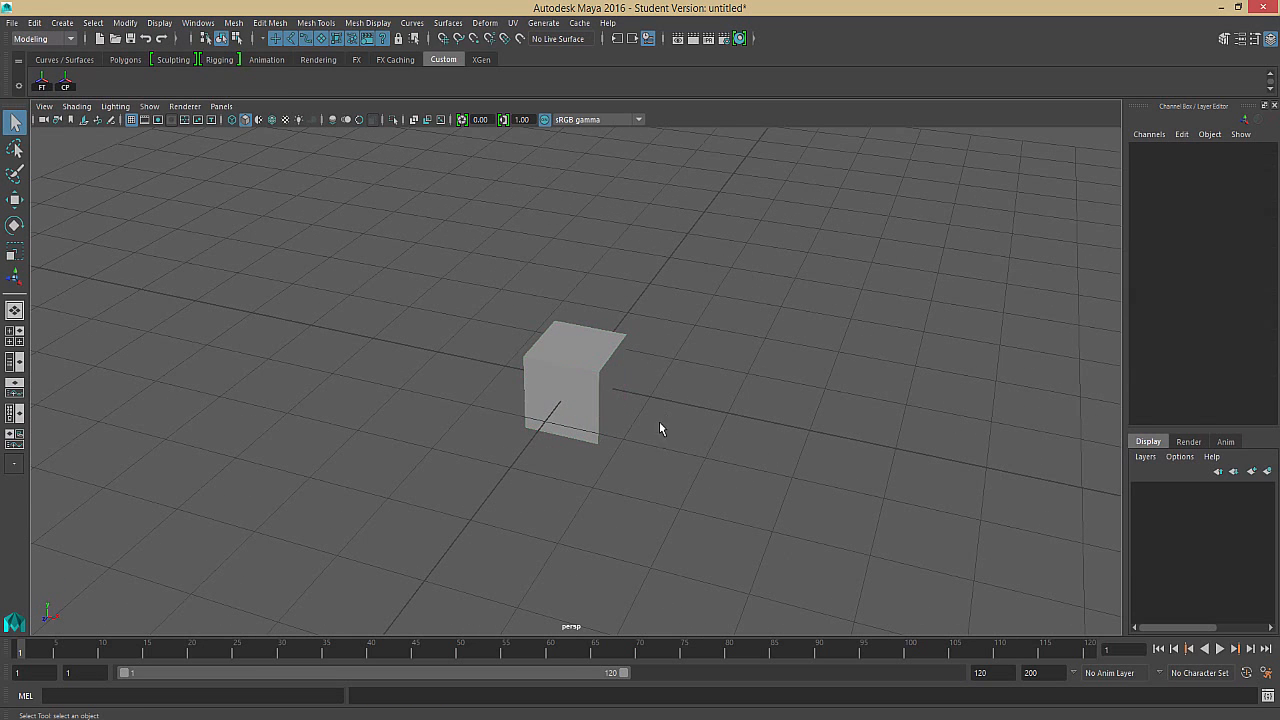
Rename the polygon cube as myCube
{"action": "left_click", "coordinate": [596, 382]}
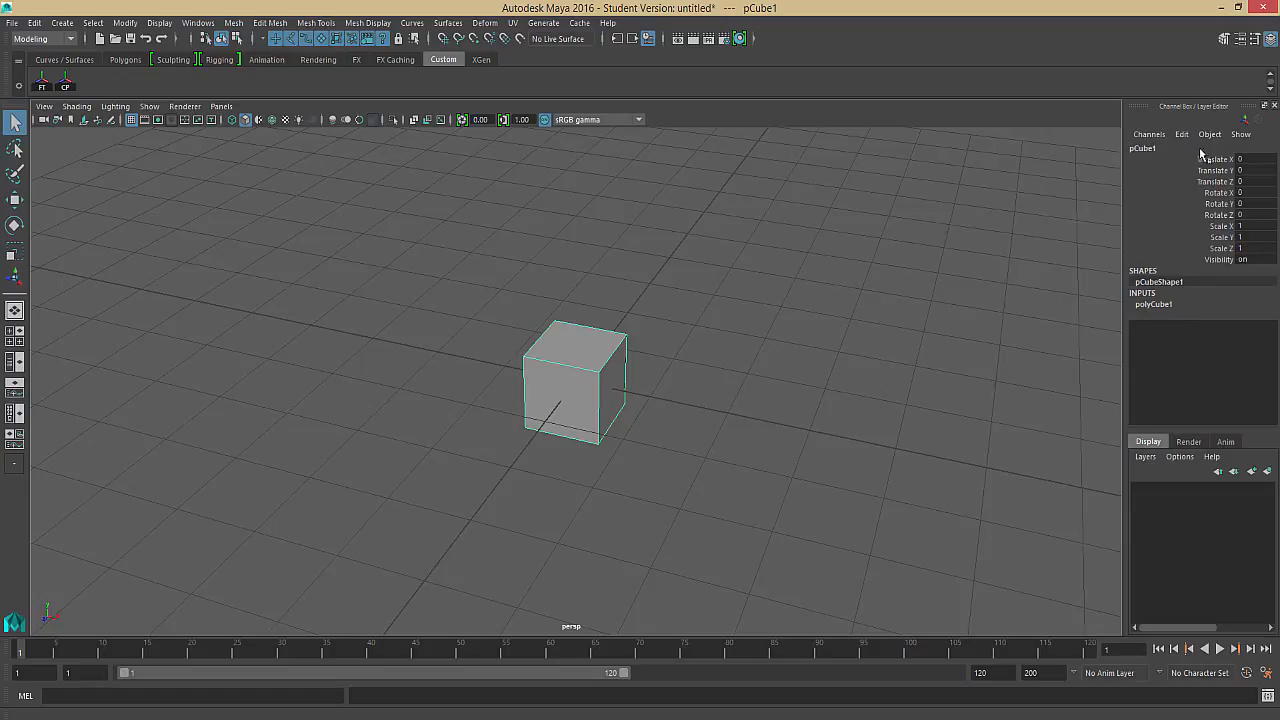
{"action": "double_click", "coordinate": [1141, 149]}
{"action": "key", "text": "w"}
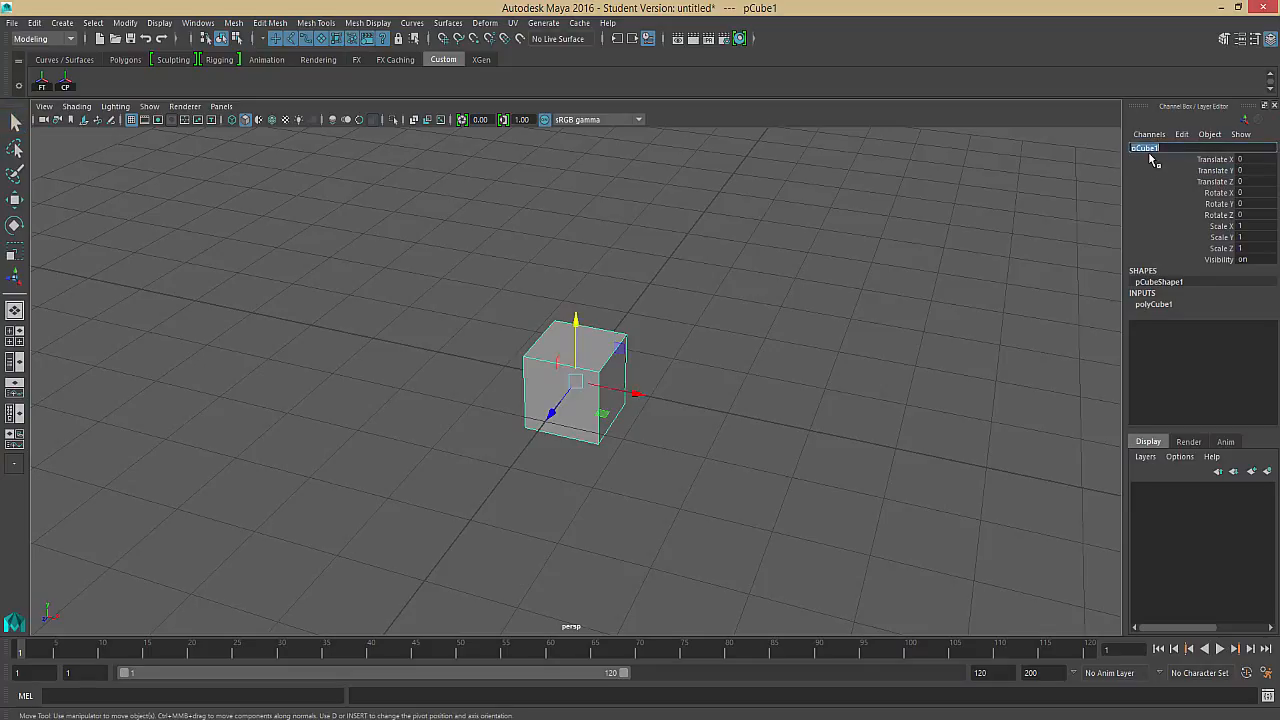
{"action": "type", "text": "my"}
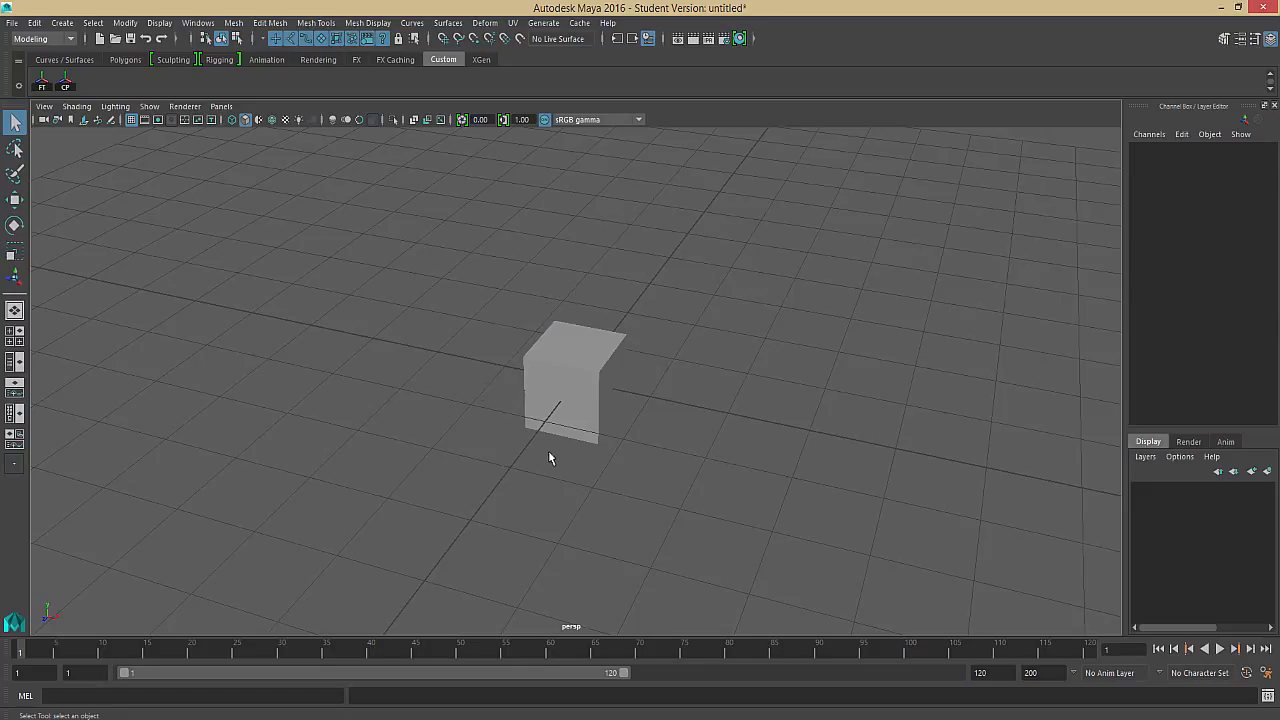
Open the Hypergraph Hierarchy for the cube and arrange its resized window beside the cube, with the myCube node enlarged
{"action": "left_click", "coordinate": [563, 401]}
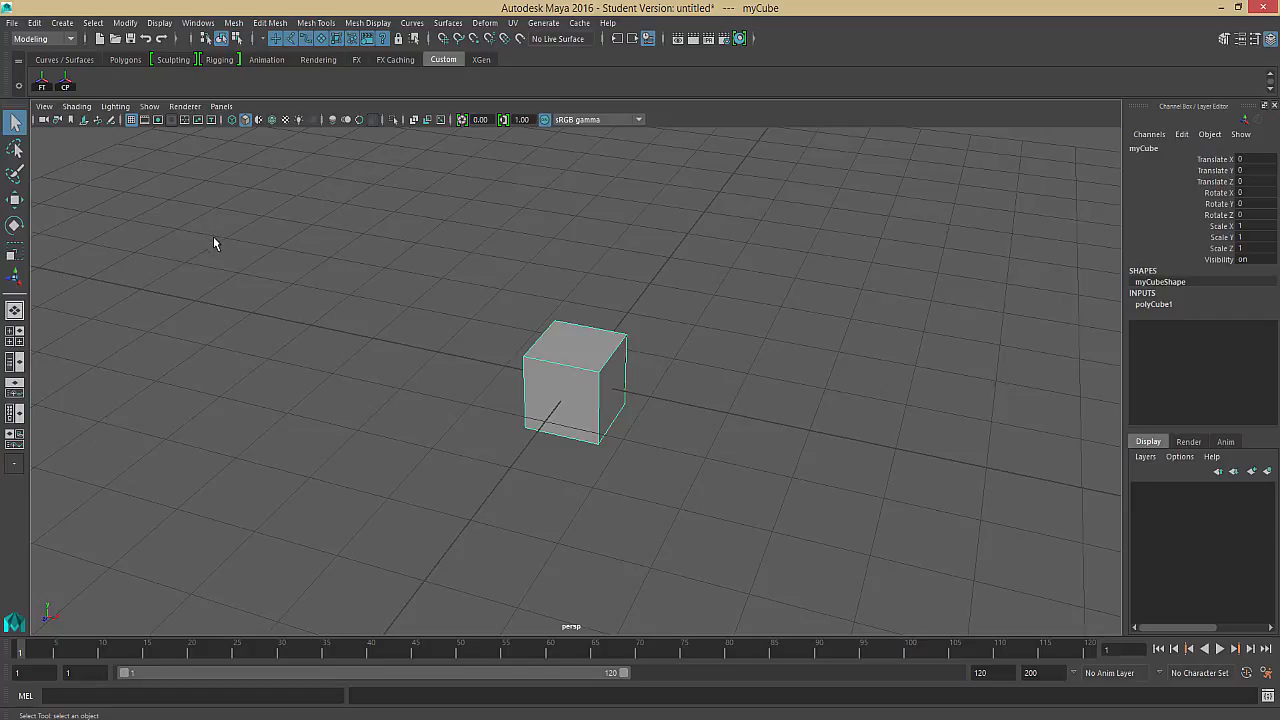
{"action": "left_click", "coordinate": [200, 24]}
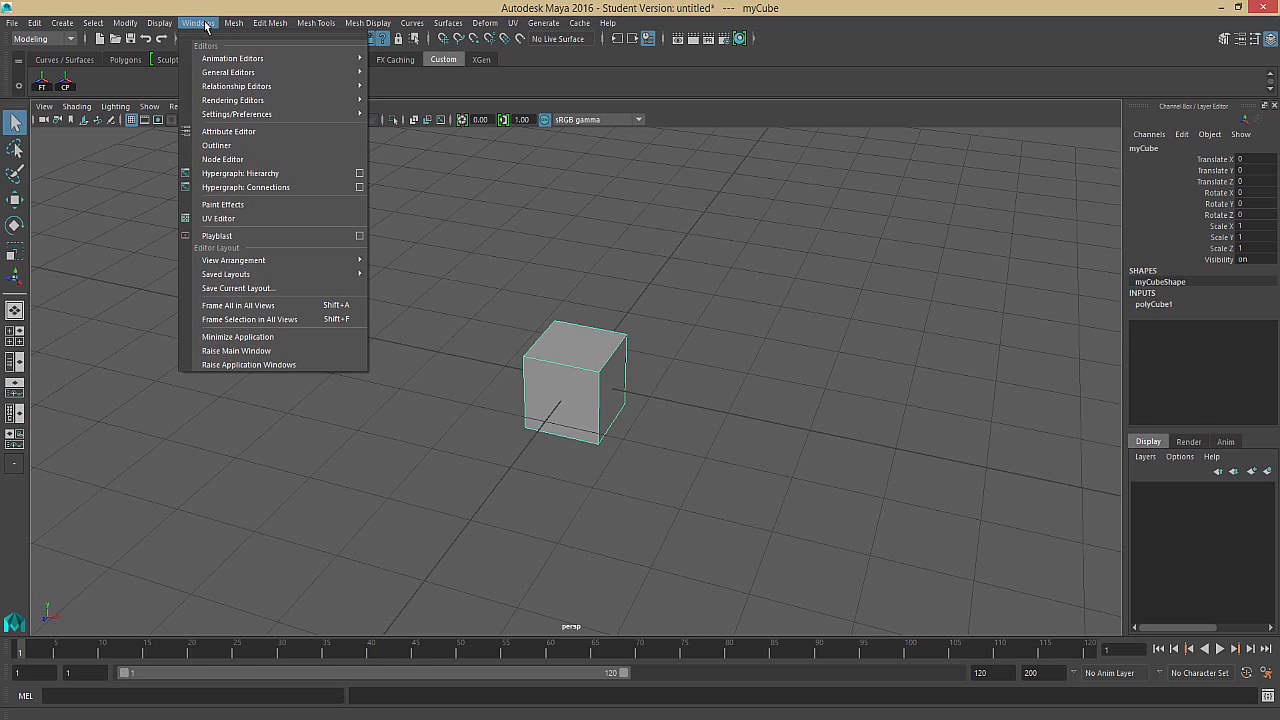
{"action": "left_click", "coordinate": [262, 175]}
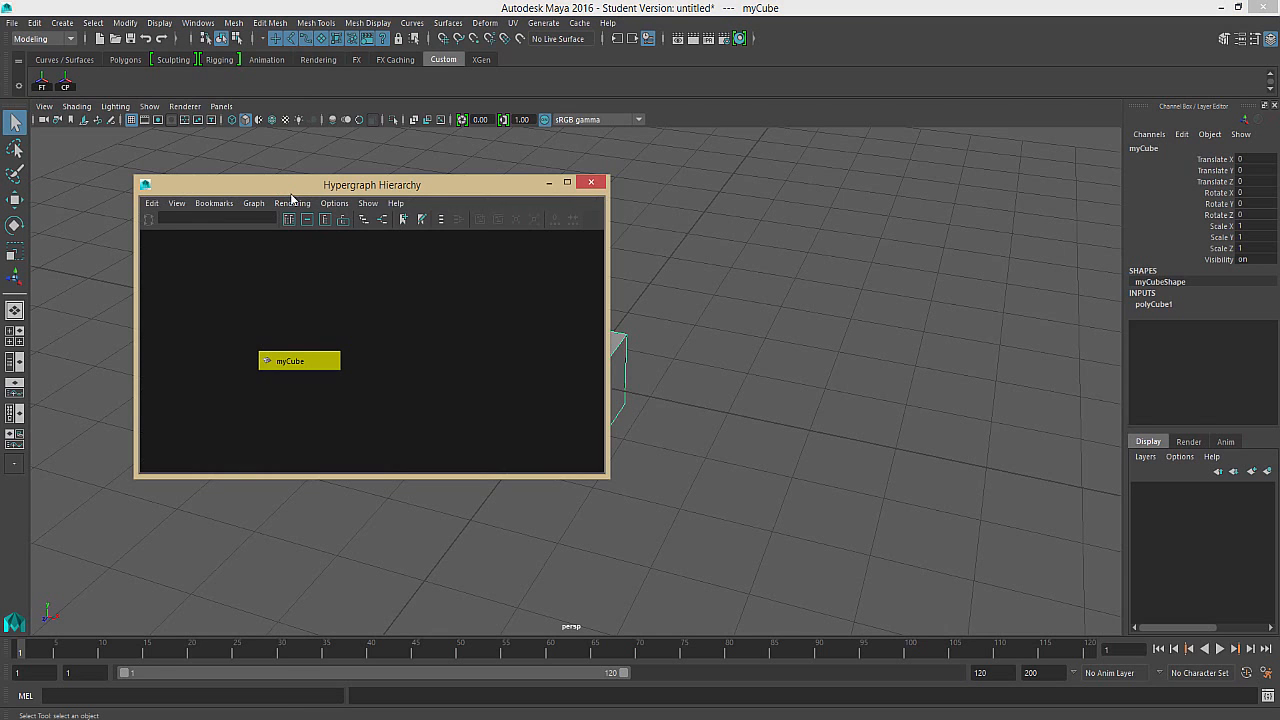
{"action": "left_click_drag", "start_coordinate": [386, 189], "coordinate": [909, 175]}
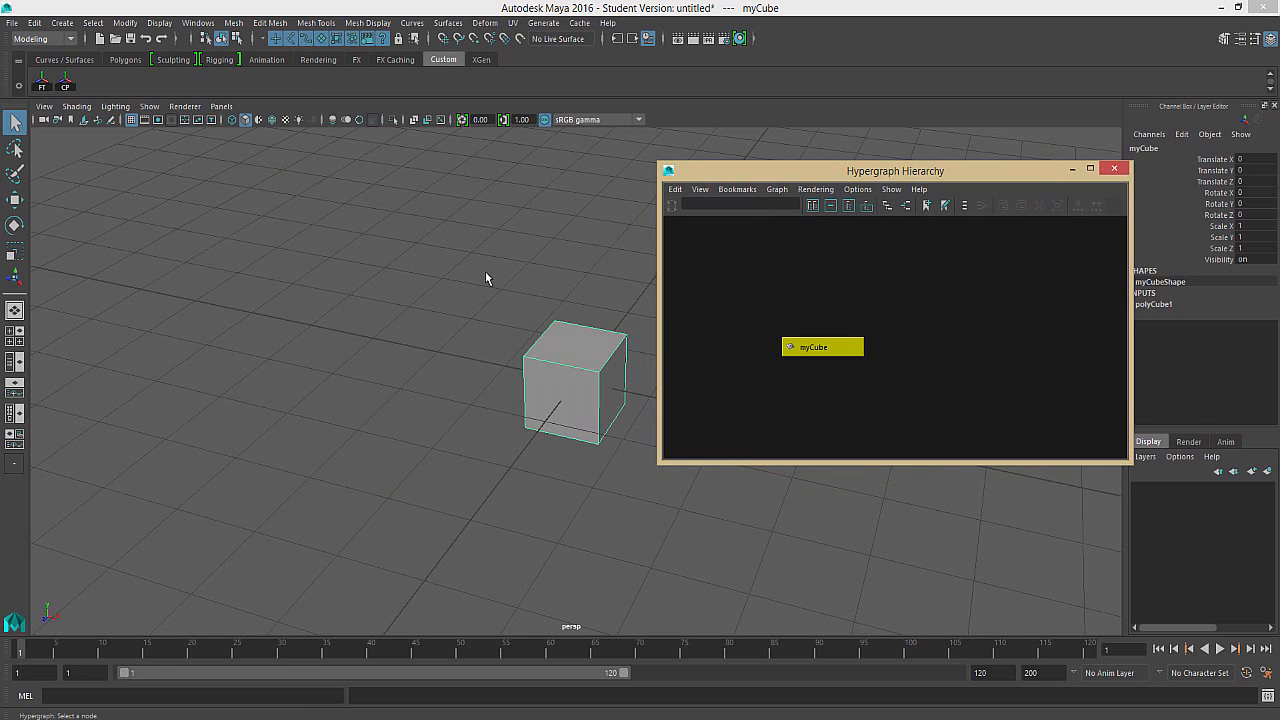
{"action": "middle_click_drag", "start_coordinate": [390, 241], "coordinate": [383, 239], "text": "alt"}
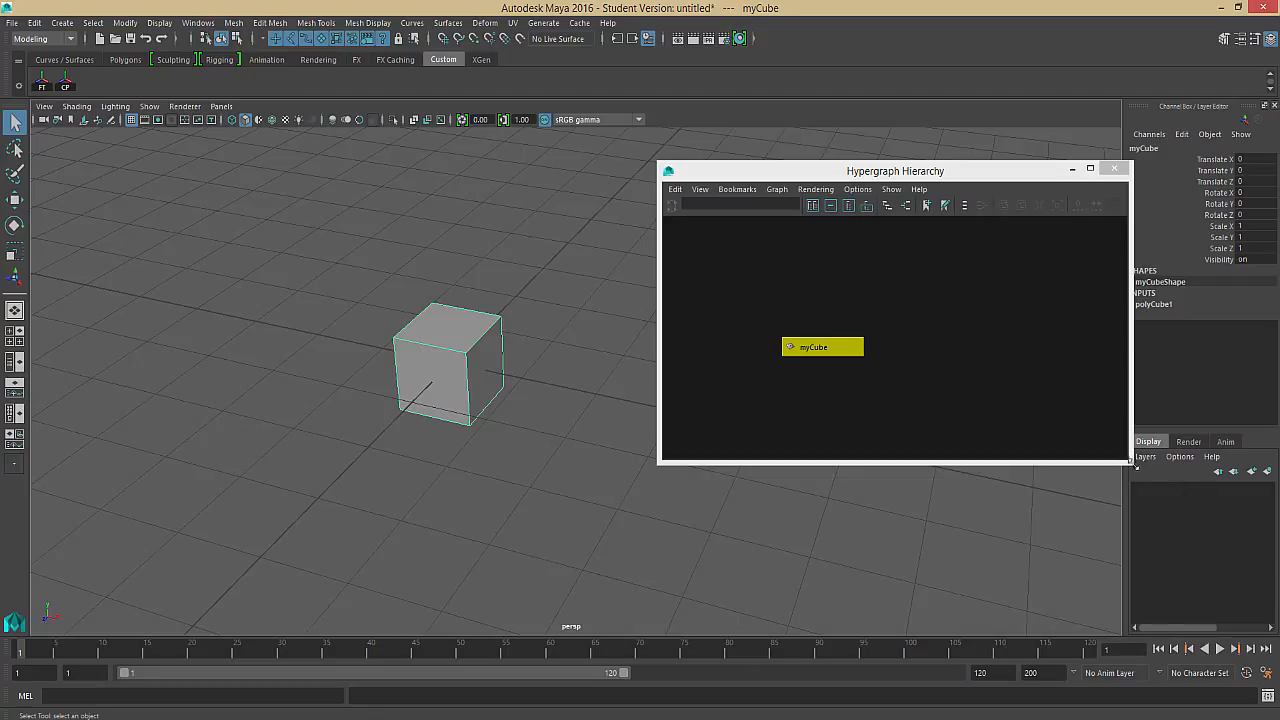
{"action": "left_click_drag", "start_coordinate": [1131, 464], "coordinate": [1094, 414]}
{"action": "left_click_drag", "start_coordinate": [864, 178], "coordinate": [791, 156]}
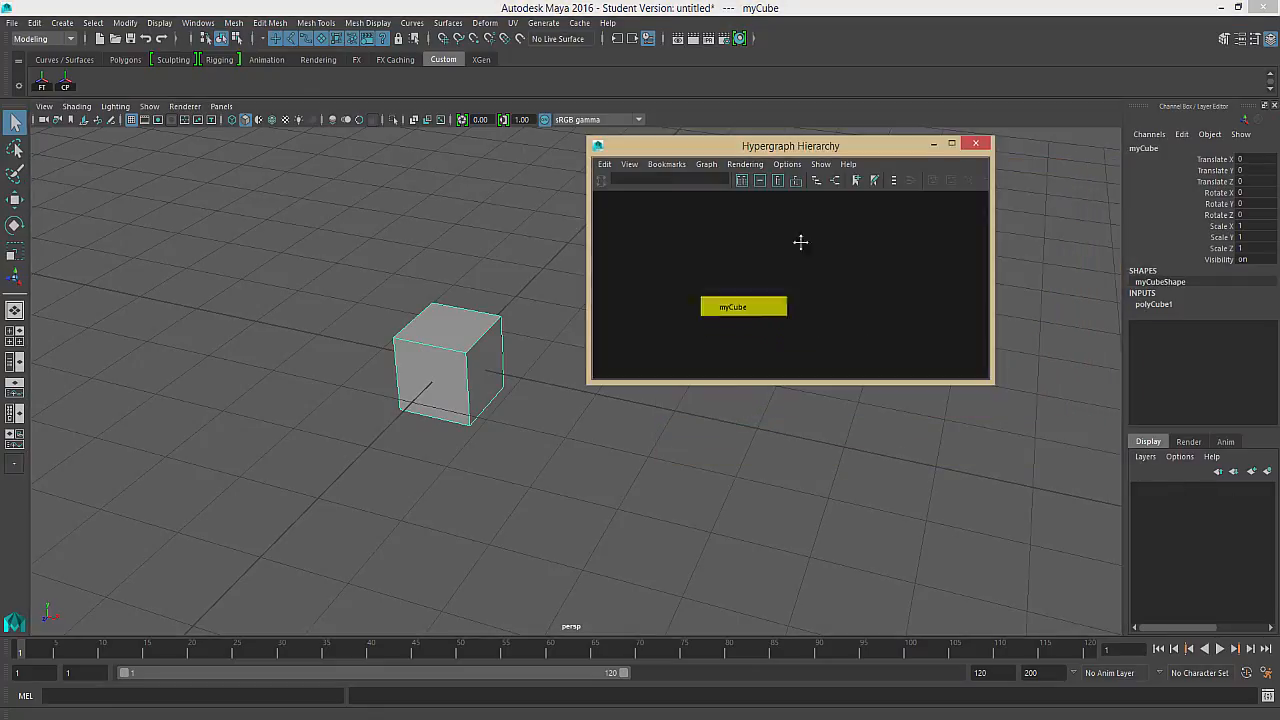
{"action": "middle_click_drag", "start_coordinate": [801, 242], "coordinate": [817, 287], "text": "alt"}
{"action": "scroll", "coordinate": [778, 268], "scroll_direction": "up", "scroll_amount": 3}
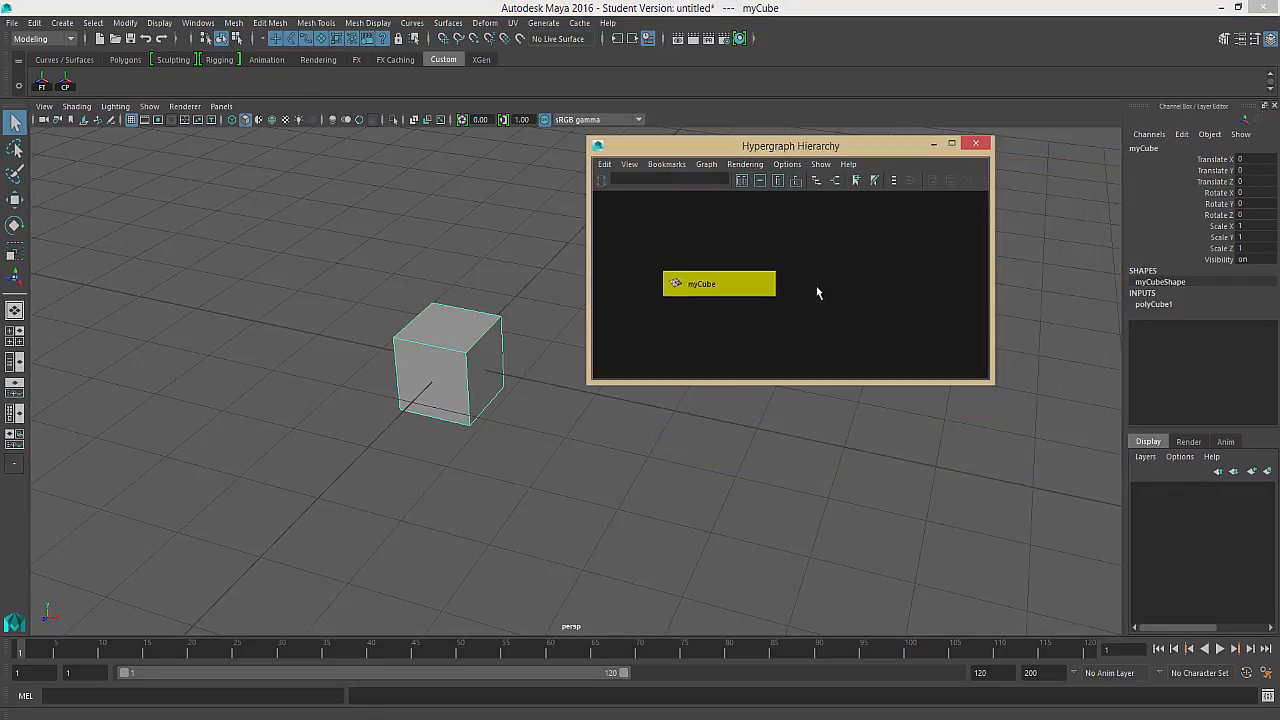
{"action": "scroll", "coordinate": [817, 290], "scroll_direction": "up", "scroll_amount": 1}
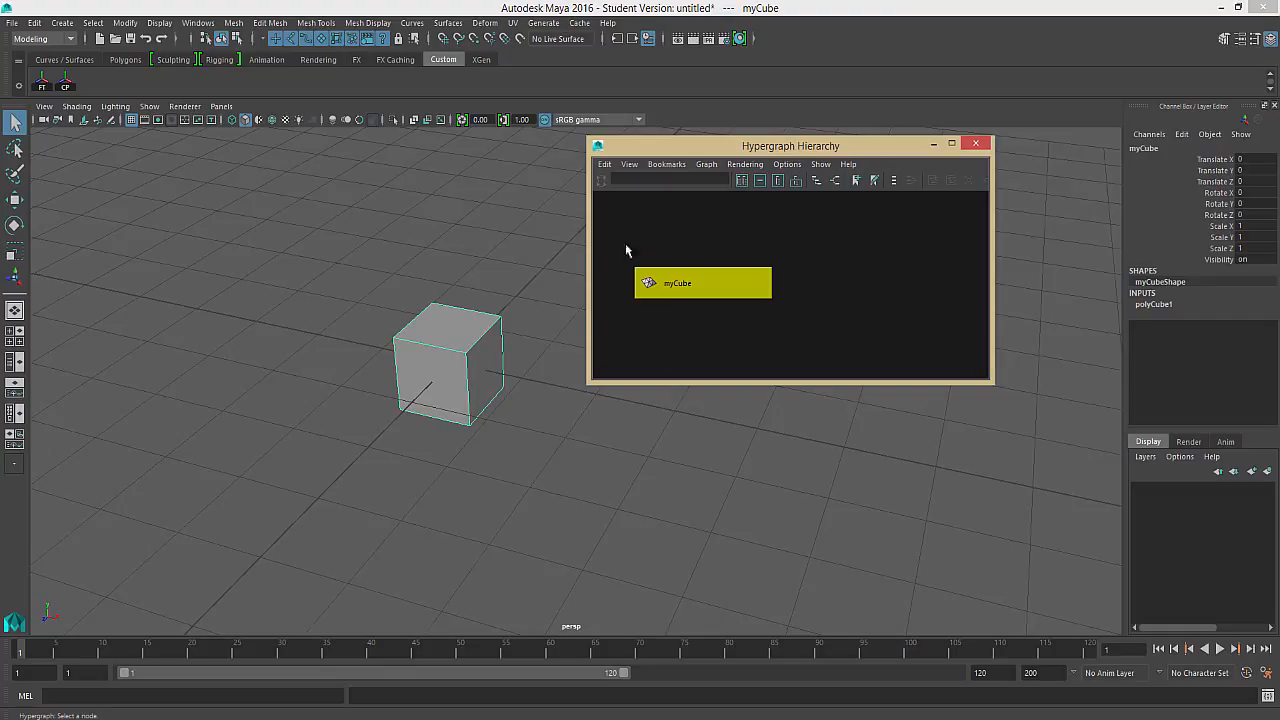
Select and deselect the myCube node in the Hypergraph to examine how it relates to the cube in the scene
{"action": "left_click", "coordinate": [776, 338]}
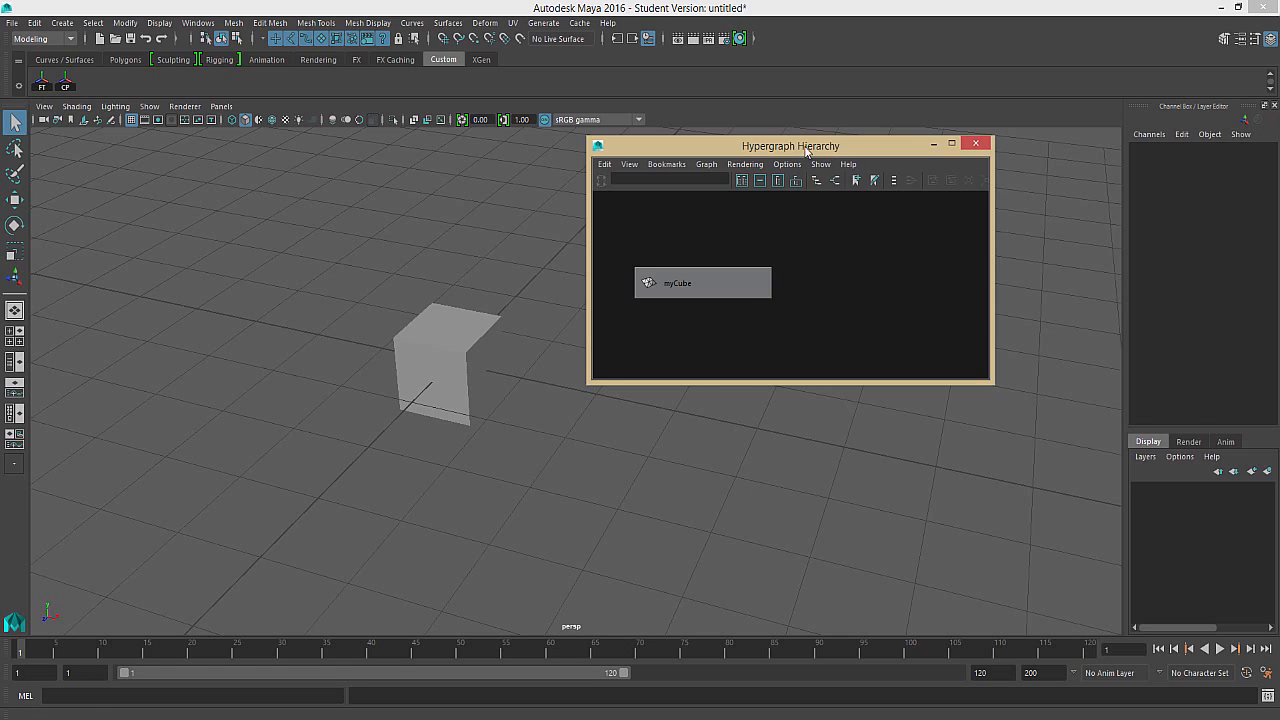
{"action": "left_click_drag", "start_coordinate": [804, 148], "coordinate": [796, 154]}
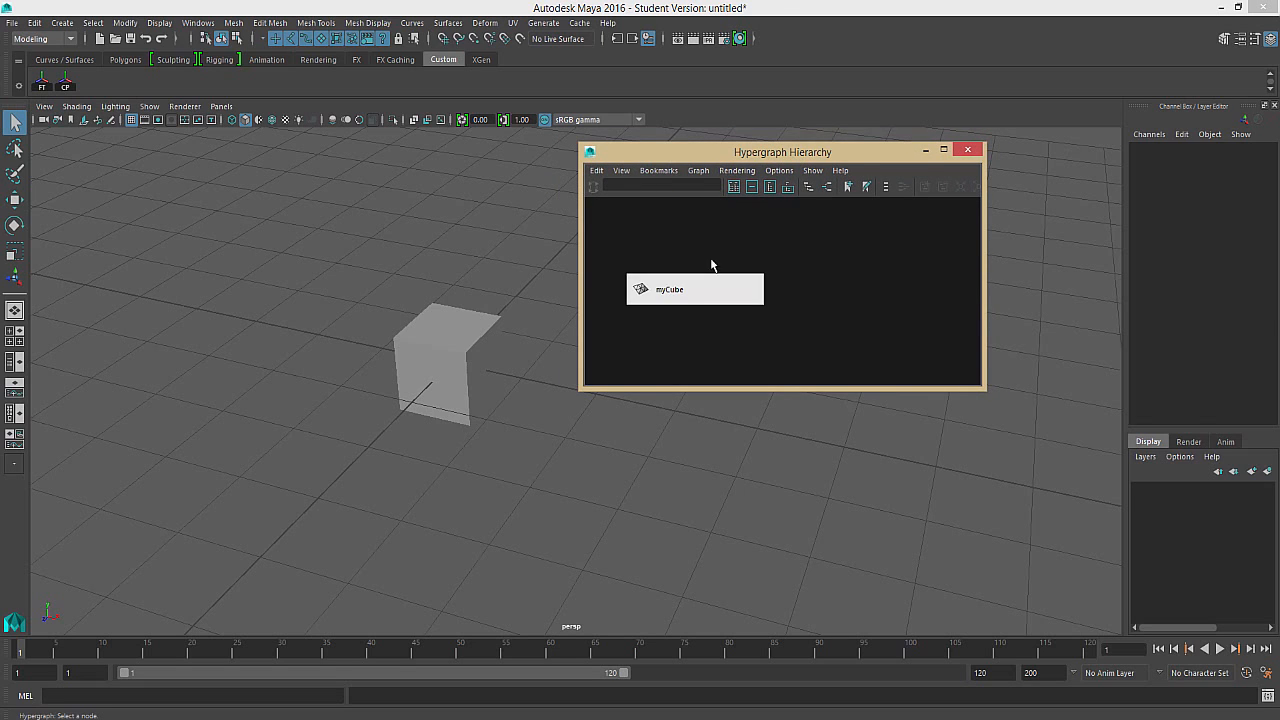
{"action": "left_click", "coordinate": [731, 291]}
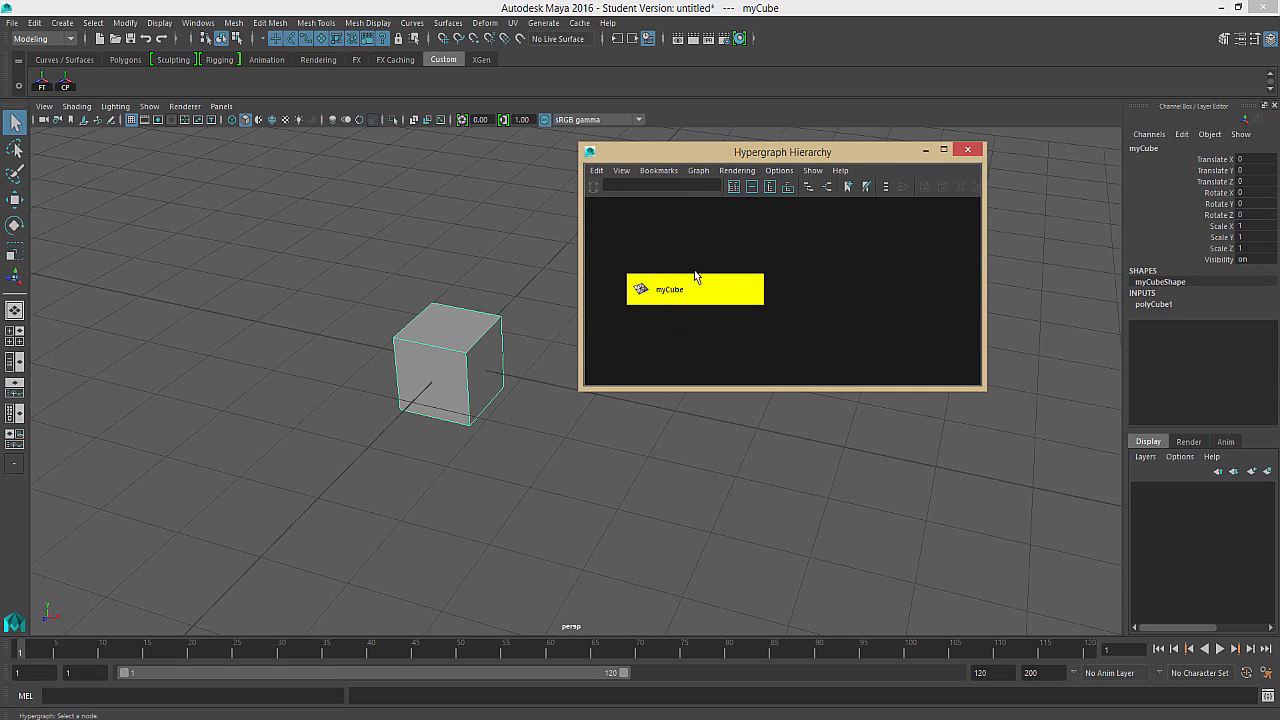
{"action": "left_click", "coordinate": [706, 331]}
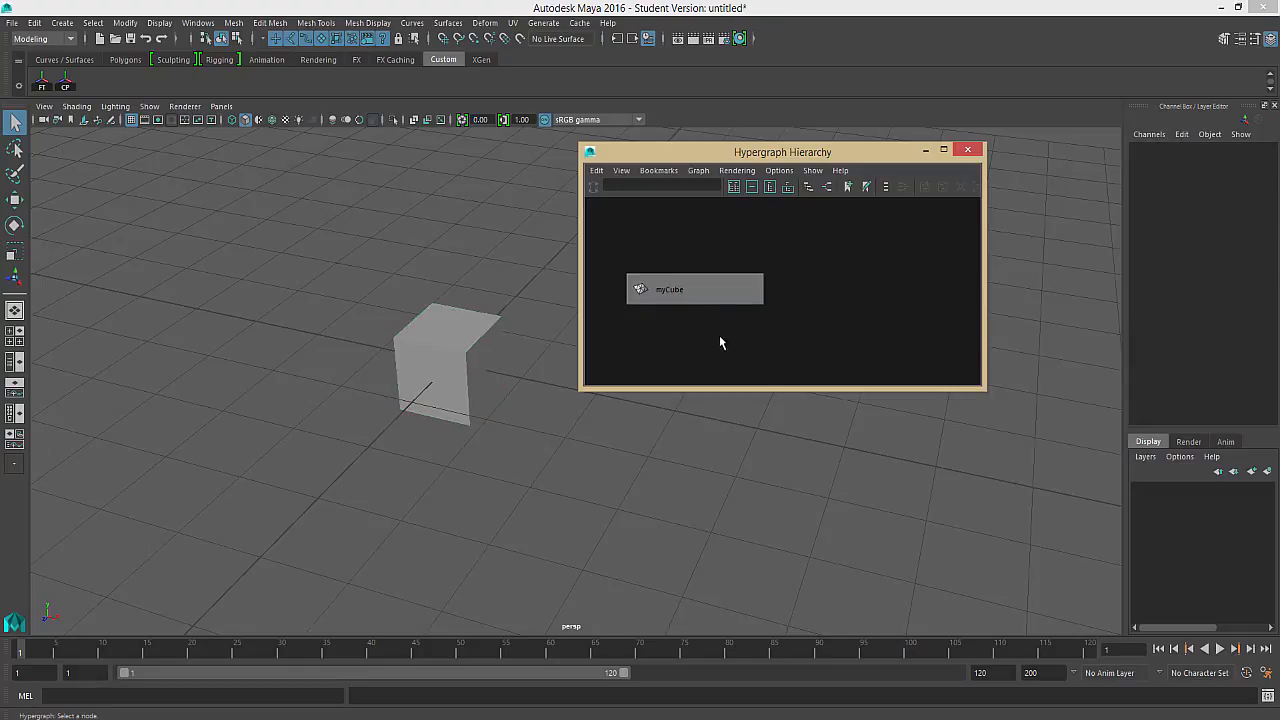
{"action": "left_click", "coordinate": [680, 290]}
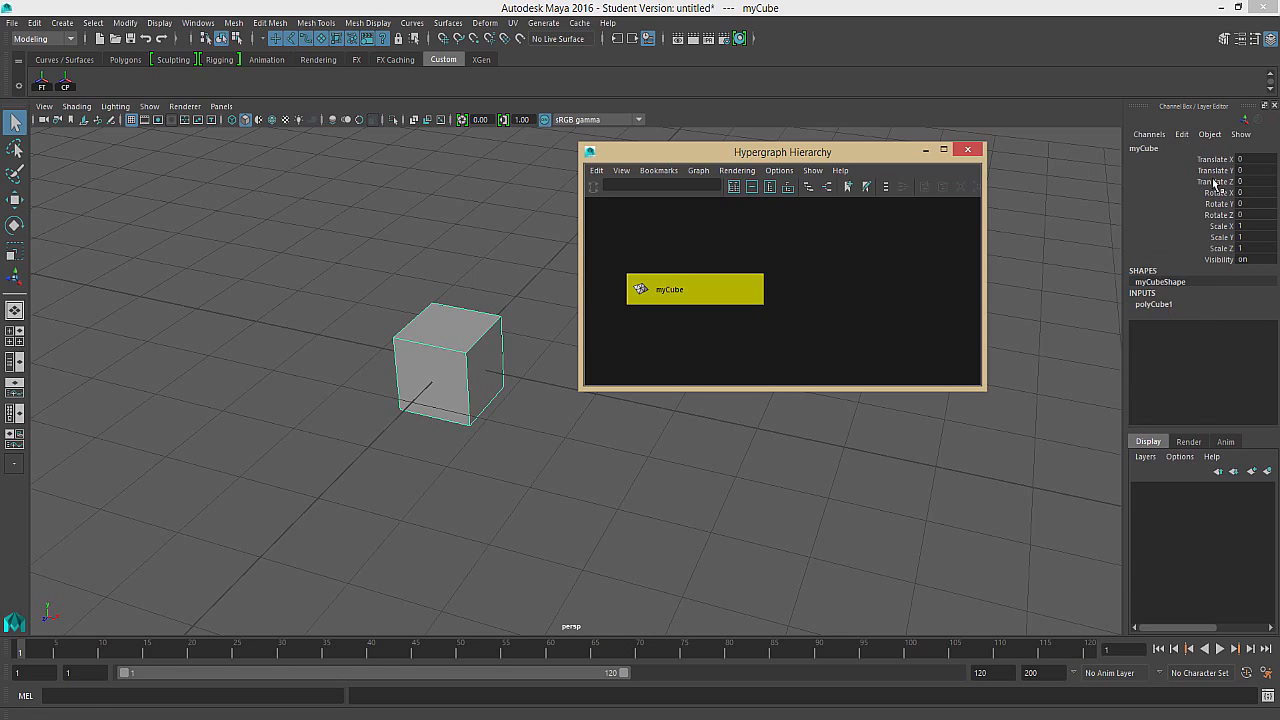
{"action": "left_click", "coordinate": [705, 314]}
{"action": "left_click", "coordinate": [670, 296]}
{"action": "left_click_drag", "start_coordinate": [837, 155], "coordinate": [912, 156]}
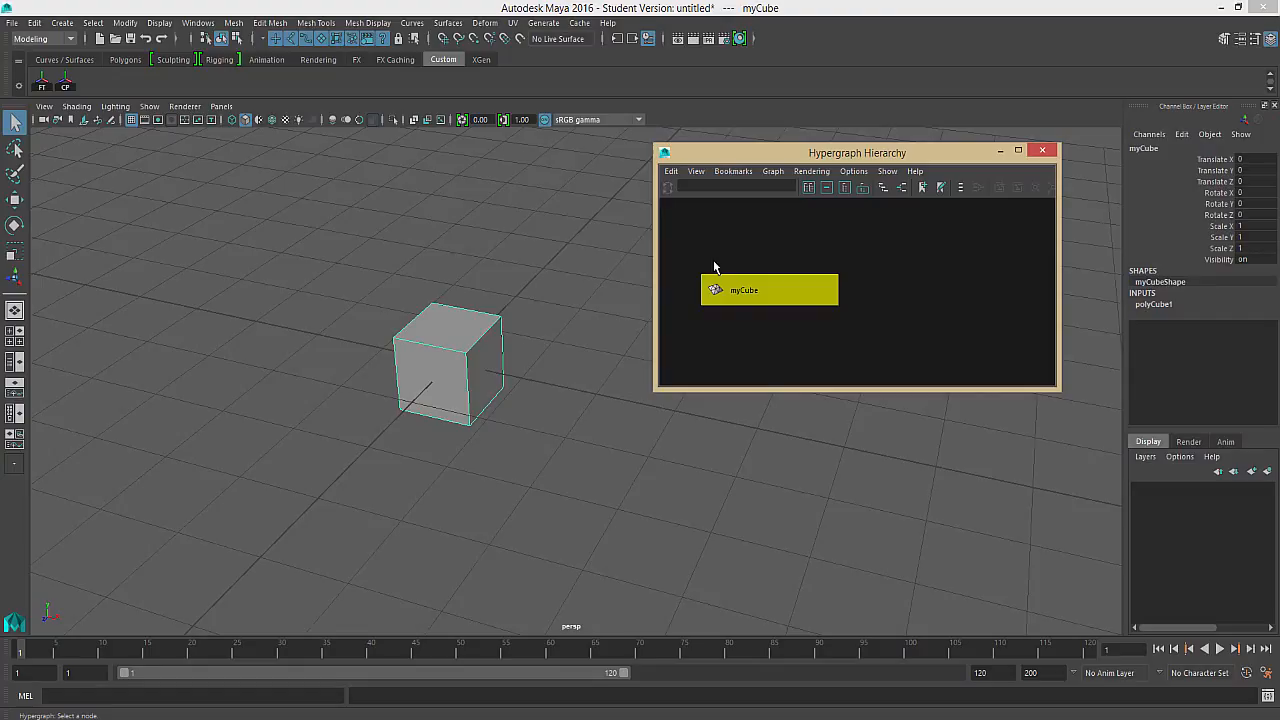
{"action": "left_click", "coordinate": [888, 315]}
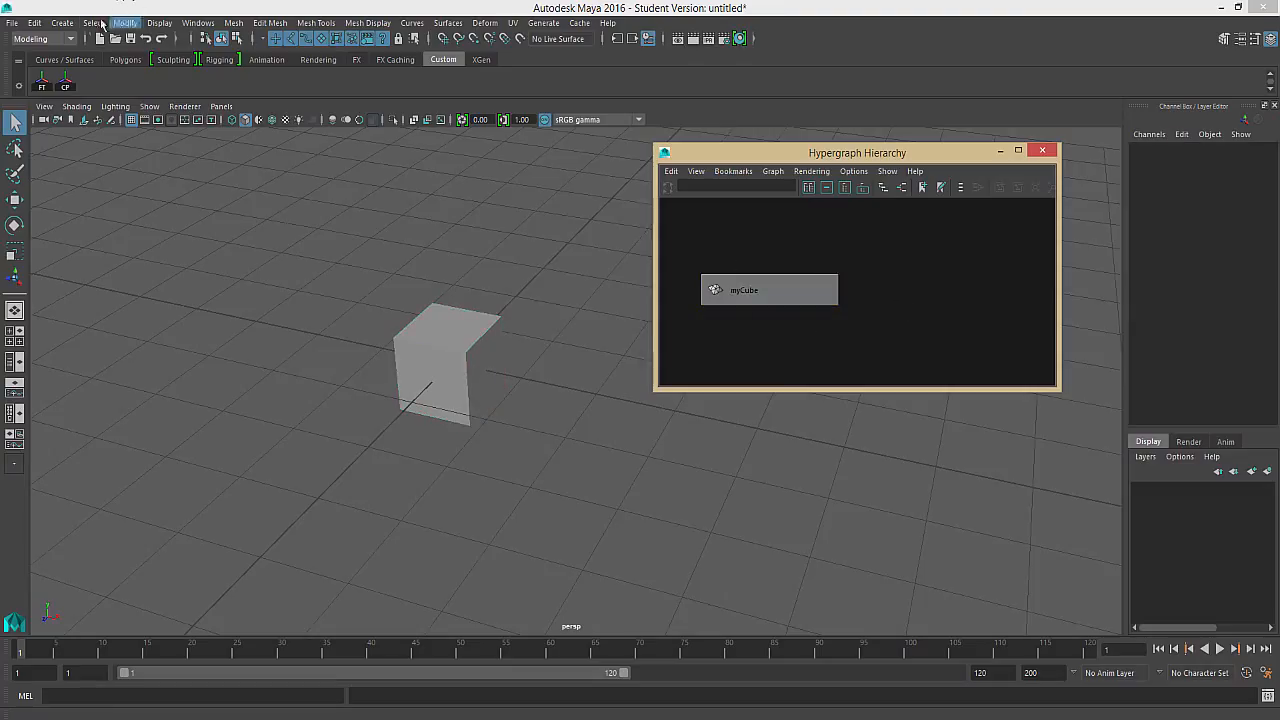
Create a polygon sphere and move it along the X axis to about 1.75, beside the cube
{"action": "left_click", "coordinate": [70, 23]}
{"action": "mouse_move", "coordinate": [182, 74]}
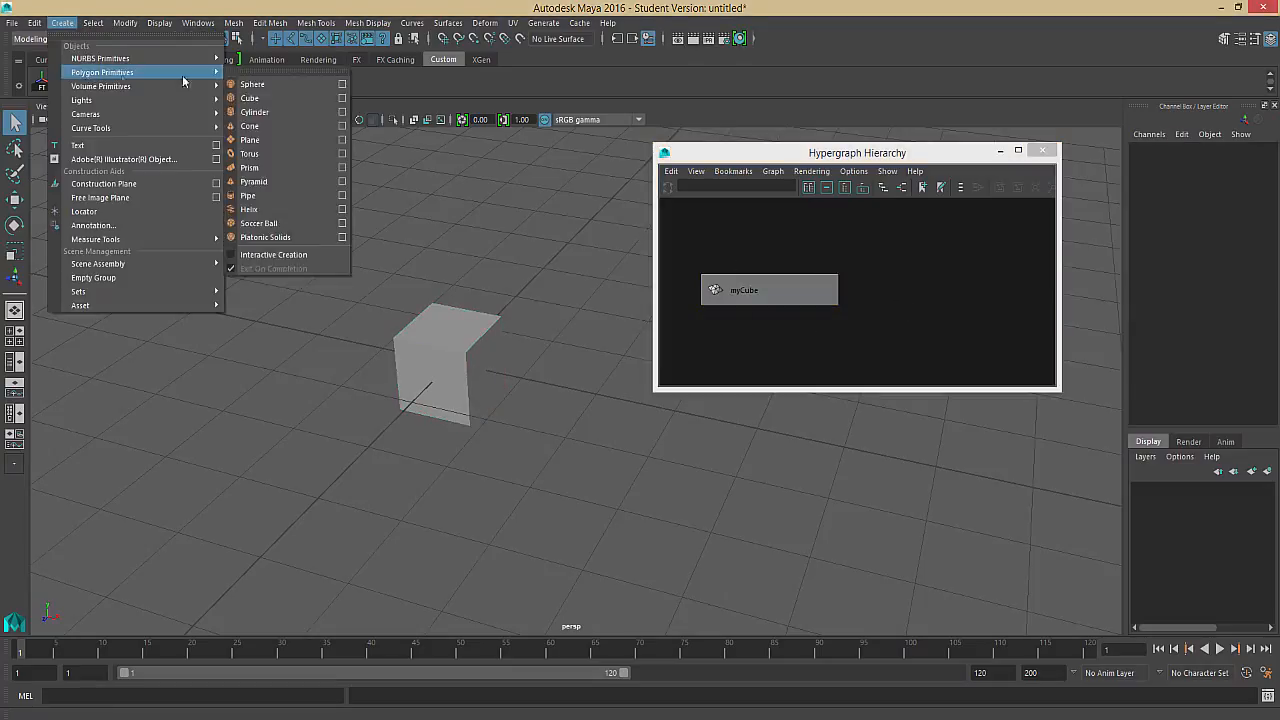
{"action": "left_click", "coordinate": [282, 85]}
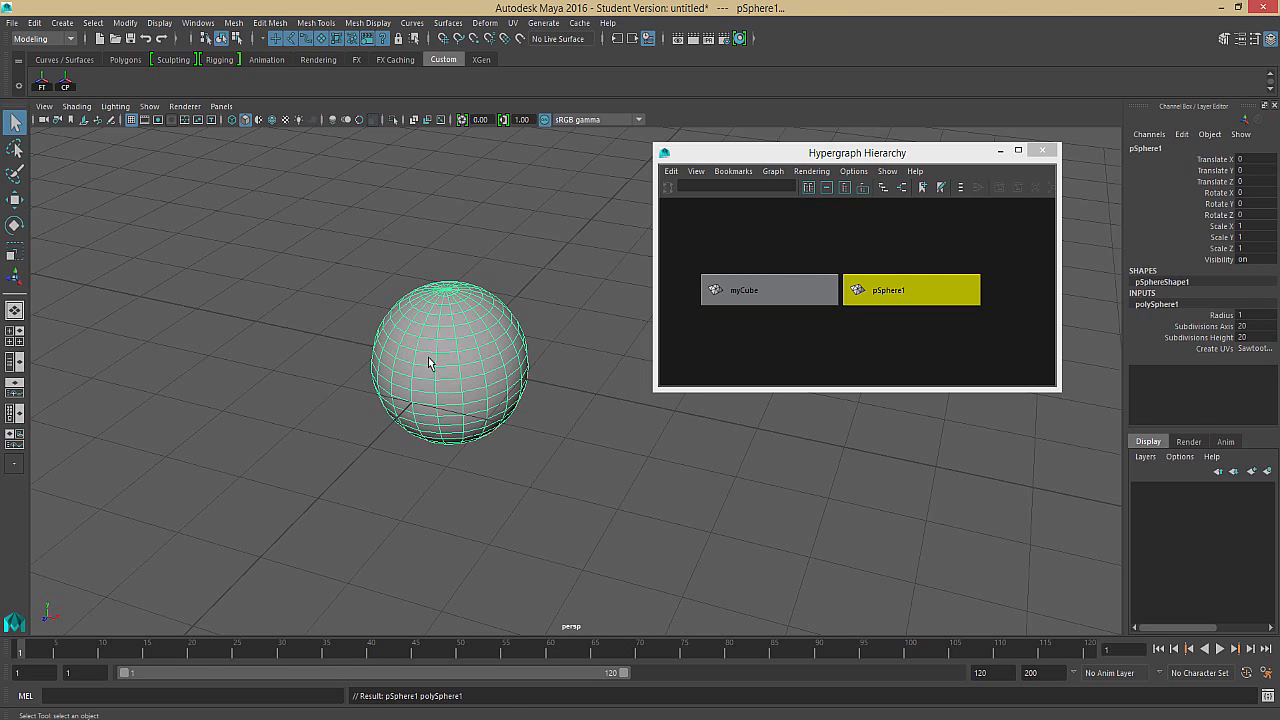
{"action": "key", "text": "w"}
{"action": "left_click_drag", "start_coordinate": [521, 377], "coordinate": [643, 396]}
{"action": "middle_click_drag", "start_coordinate": [683, 411], "coordinate": [588, 422], "text": "alt"}
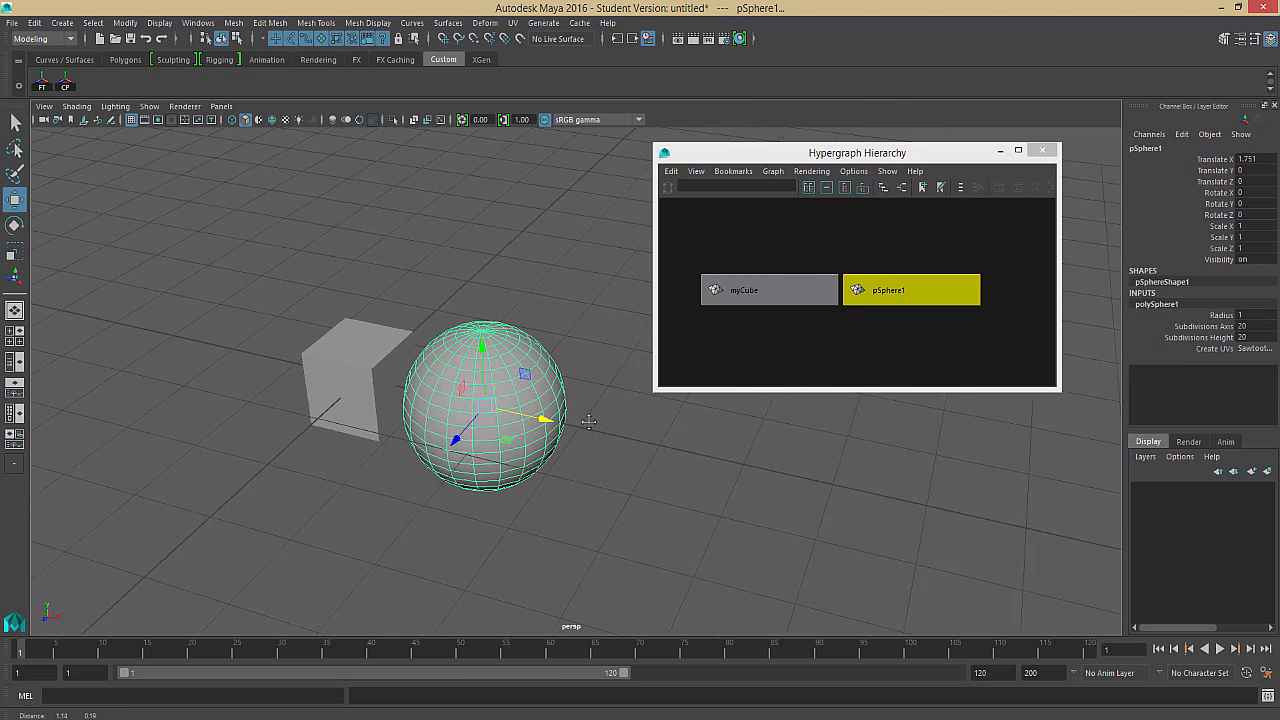
{"action": "left_click_drag", "start_coordinate": [589, 422], "coordinate": [608, 390], "text": "alt"}
Alternately select the cube and the sphere in the viewport and the Hypergraph to compare nodes with scene objects
{"action": "left_click", "coordinate": [354, 361]}
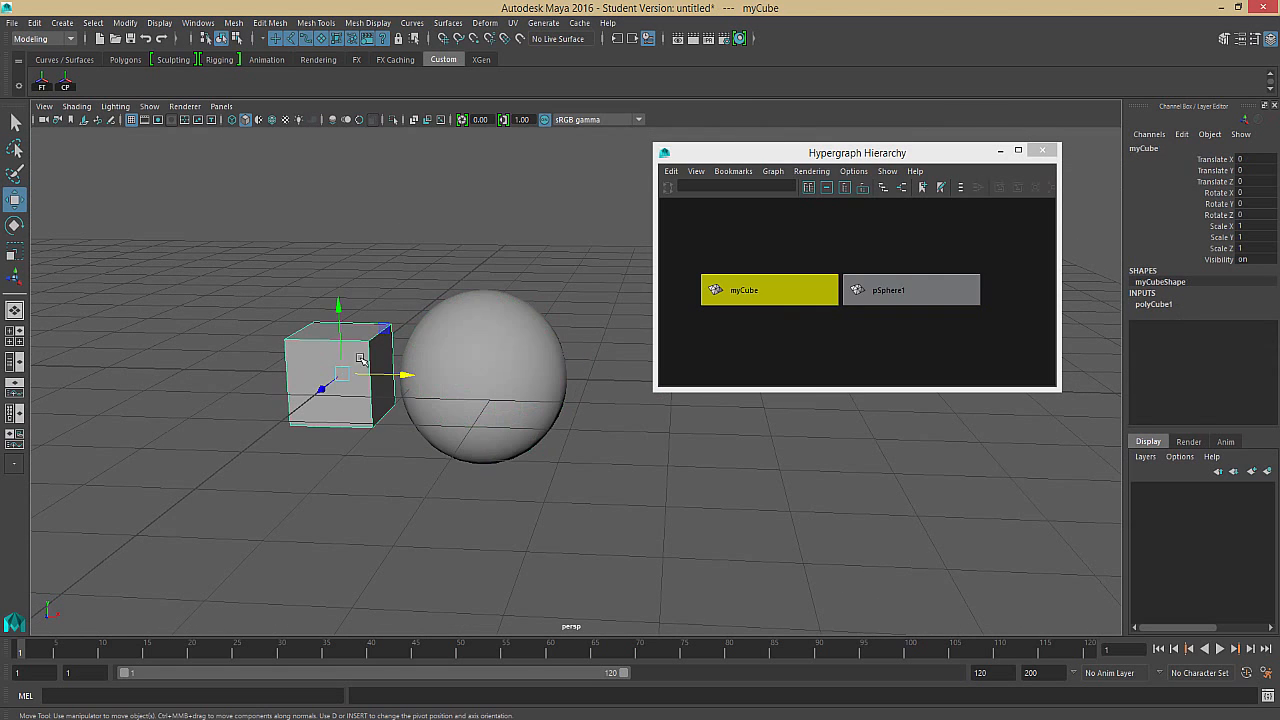
{"action": "left_click", "coordinate": [489, 340]}
{"action": "left_click", "coordinate": [773, 292]}
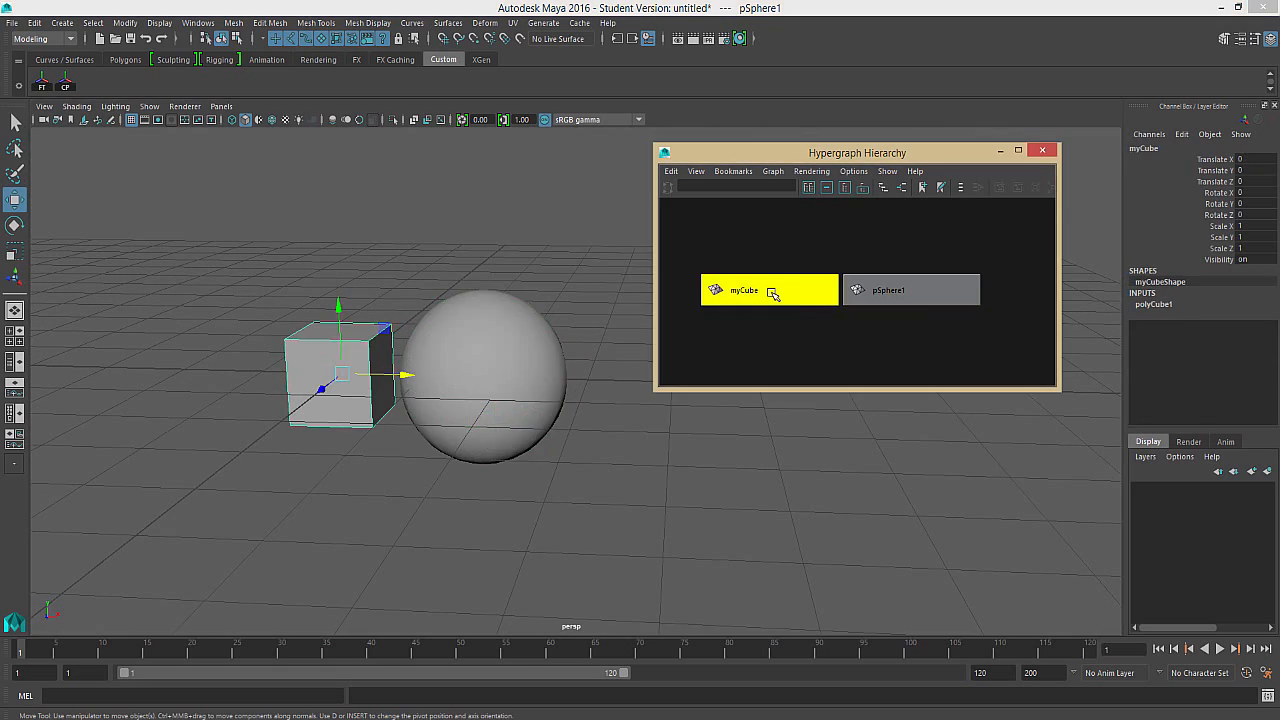
{"action": "left_click", "coordinate": [886, 290]}
{"action": "left_click", "coordinate": [740, 290]}
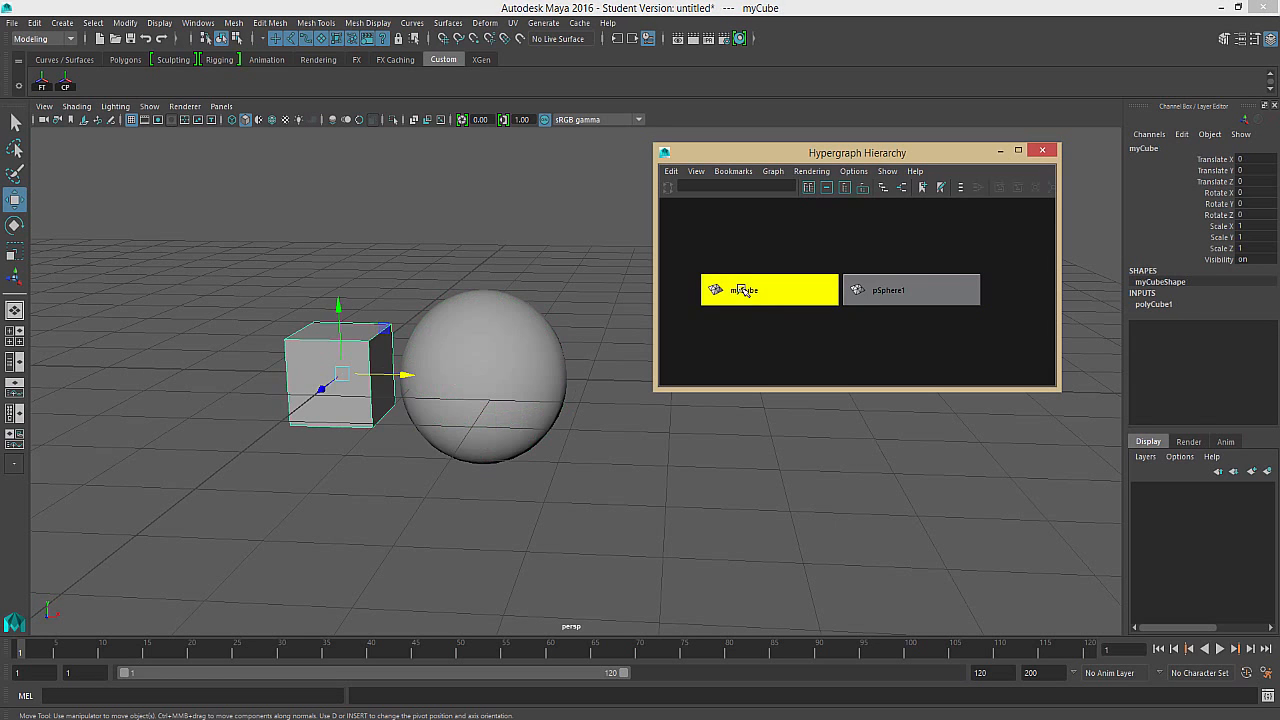
{"action": "left_click", "coordinate": [915, 289]}
{"action": "left_click", "coordinate": [797, 282]}
{"action": "left_click", "coordinate": [816, 284]}
{"action": "left_click", "coordinate": [859, 292]}
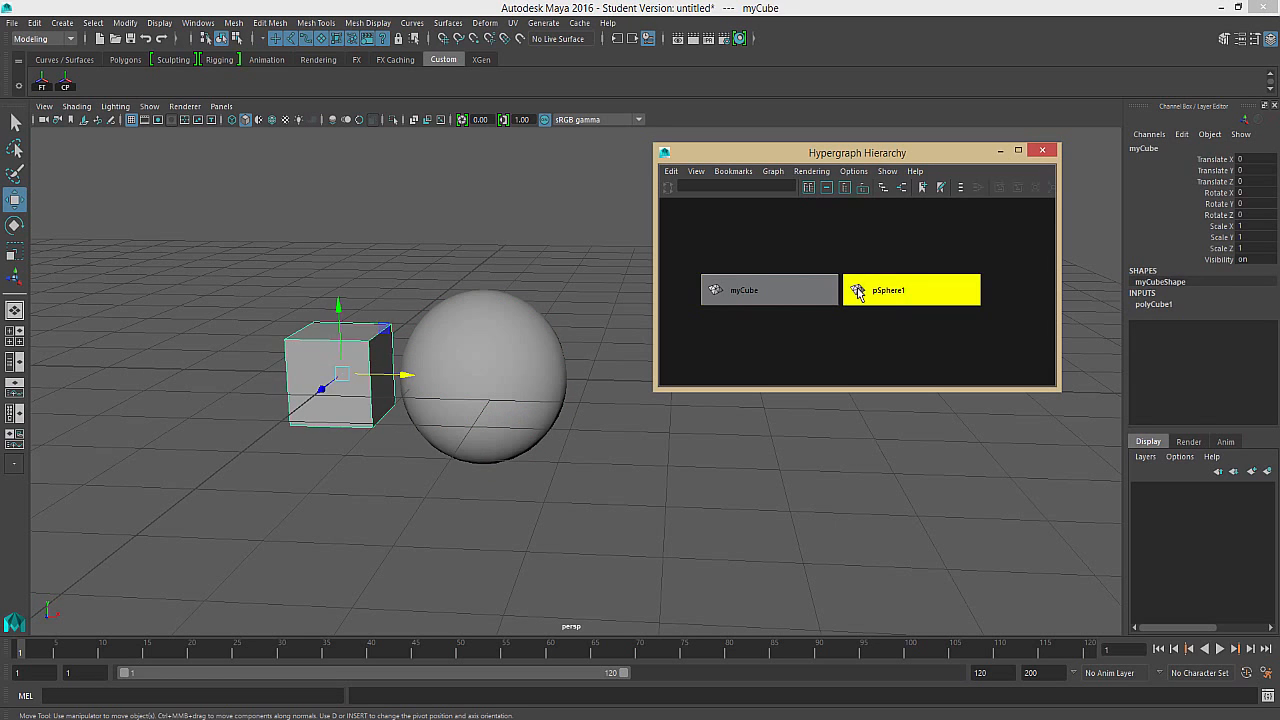
{"action": "left_click", "coordinate": [312, 341]}
{"action": "left_click", "coordinate": [424, 331]}
{"action": "left_click", "coordinate": [306, 330]}
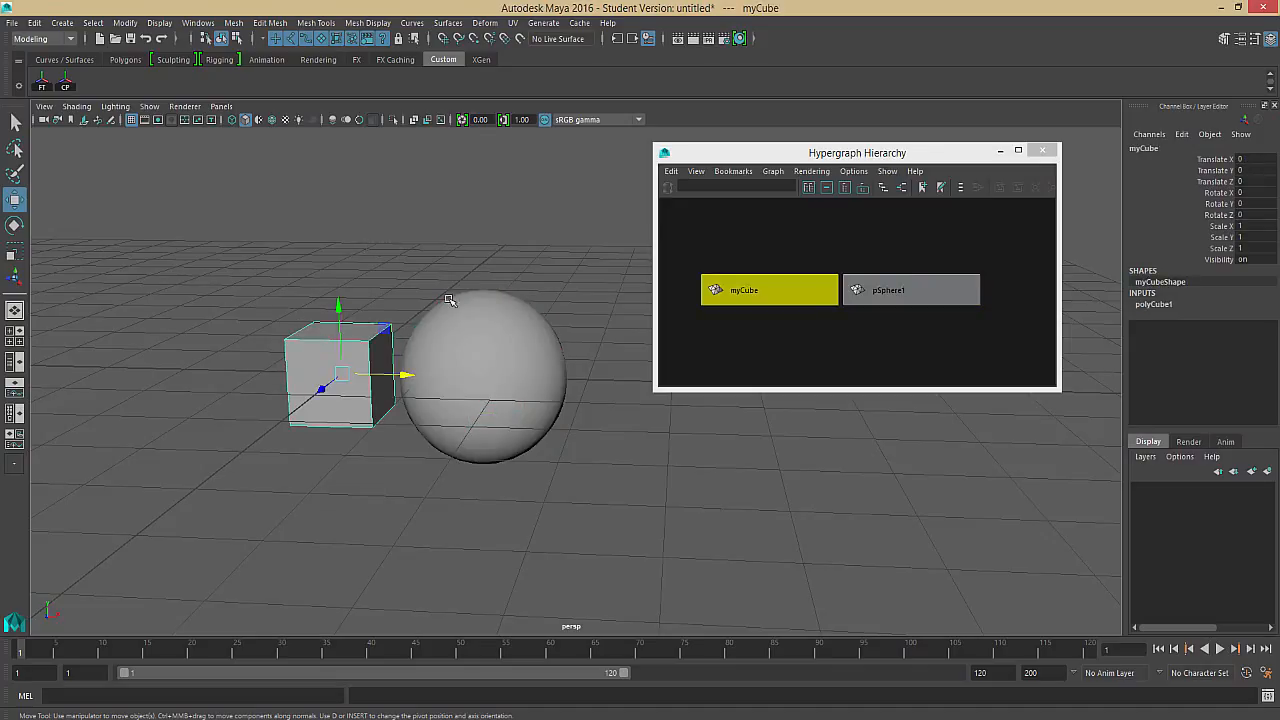
{"action": "left_click", "coordinate": [450, 330]}
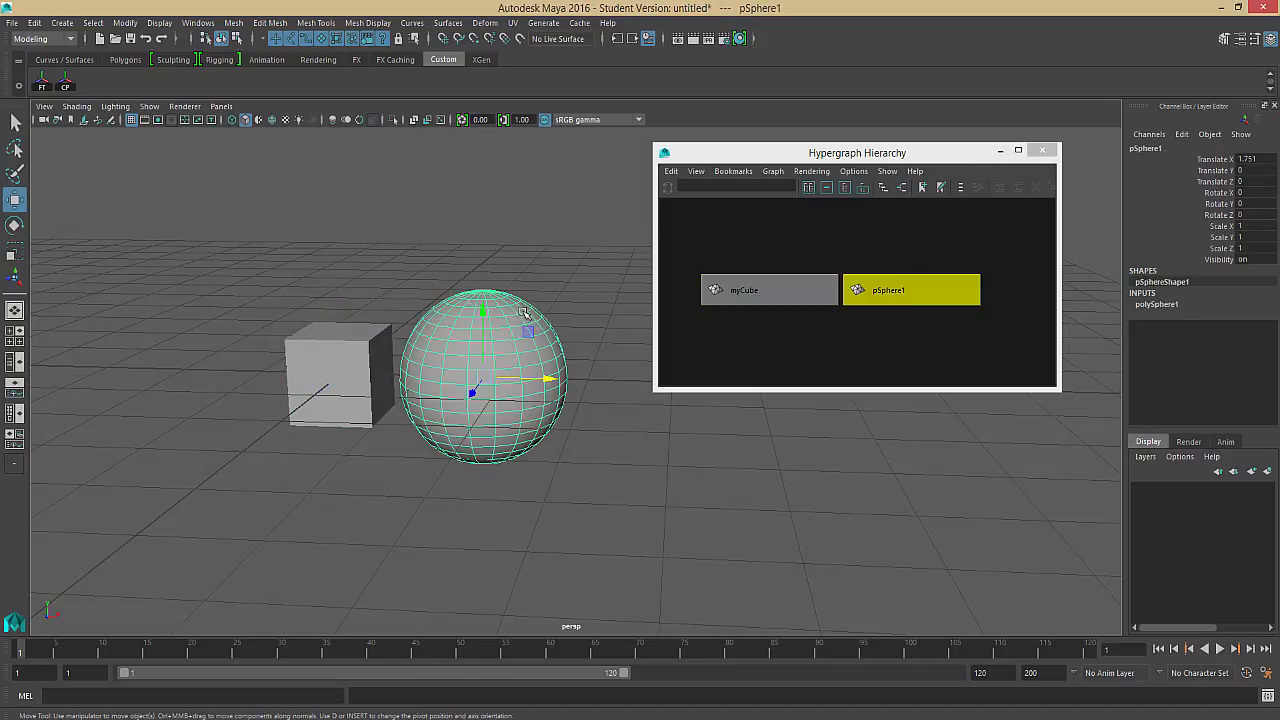
Select the cube and sphere together in the viewport and the Hypergraph to examine multiple selection, then clear the selection
{"action": "left_click", "coordinate": [570, 258]}
{"action": "left_click", "coordinate": [317, 330]}
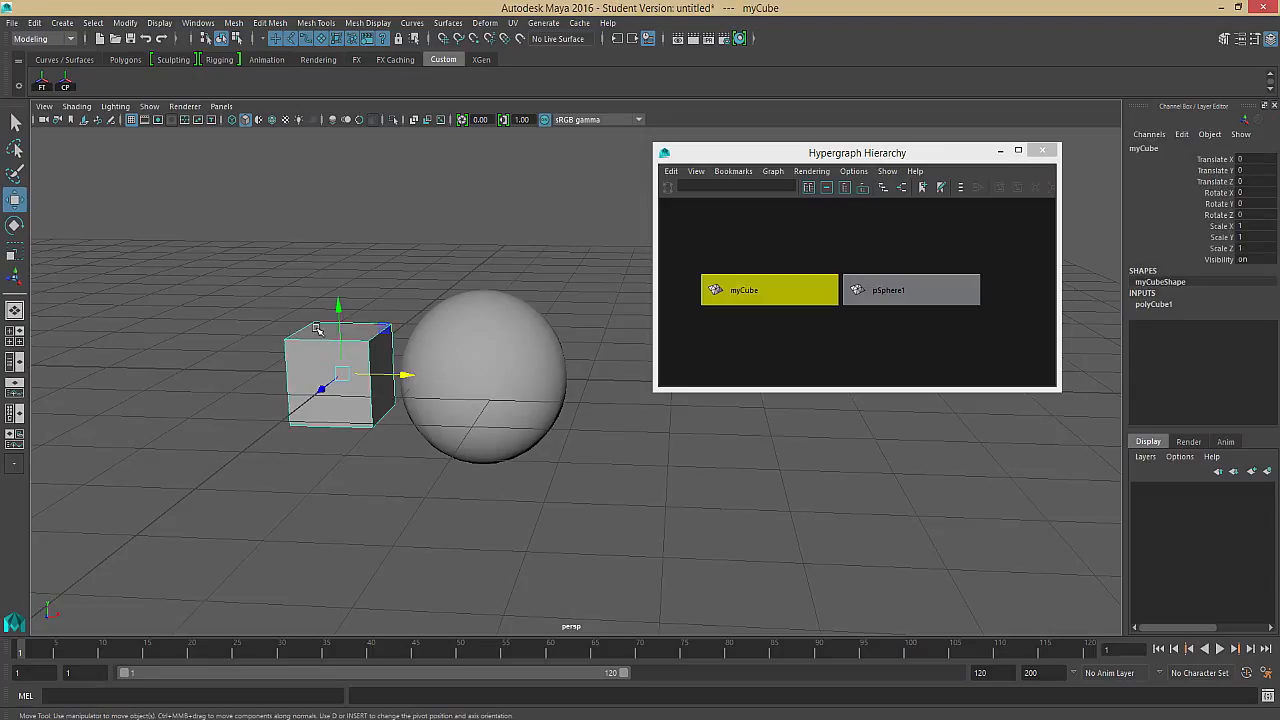
{"action": "left_click", "coordinate": [490, 335], "text": "shift"}
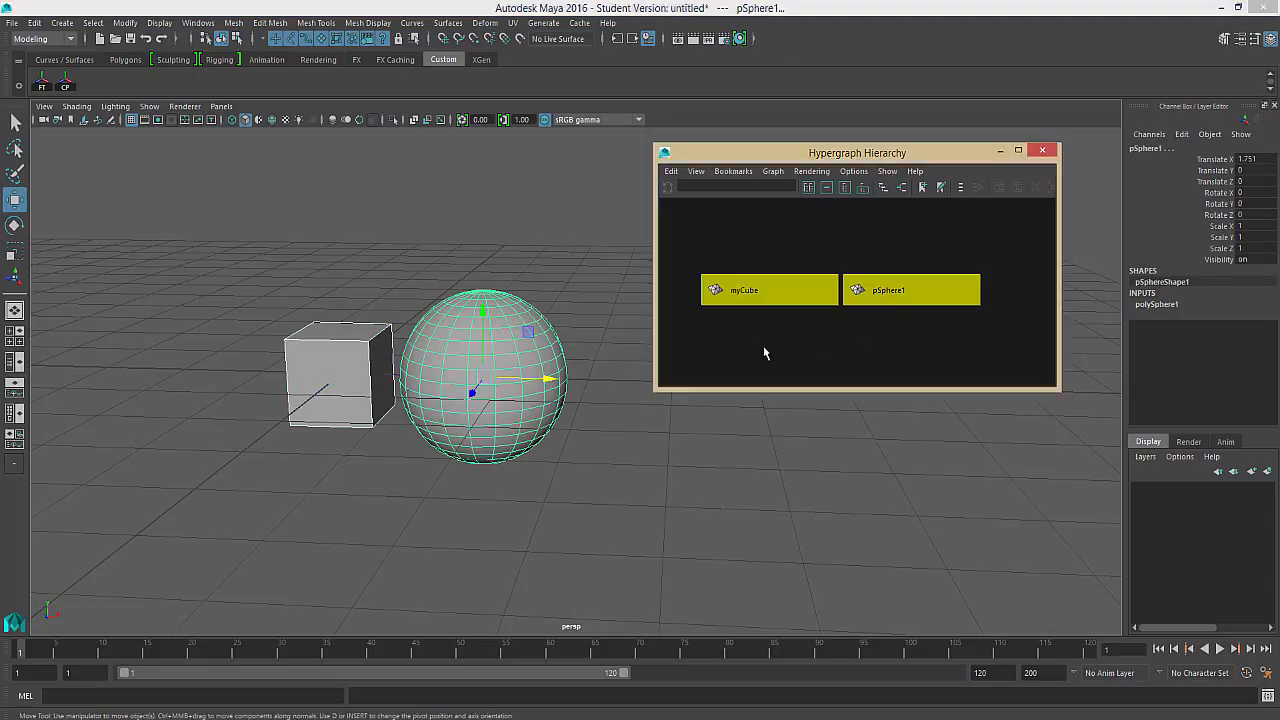
{"action": "left_click", "coordinate": [749, 292]}
{"action": "left_click", "coordinate": [900, 291]}
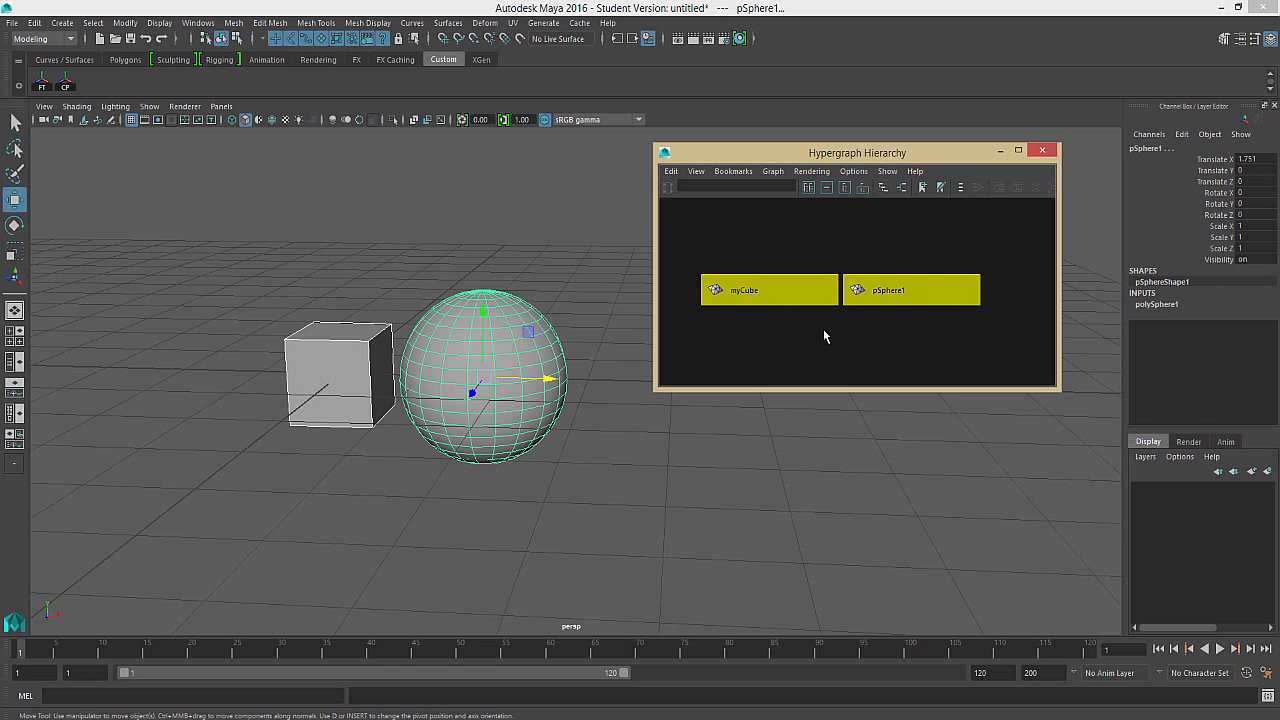
{"action": "left_click", "coordinate": [823, 329]}
{"action": "left_click_drag", "start_coordinate": [692, 330], "coordinate": [995, 305]}
{"action": "left_click", "coordinate": [290, 250]}
{"action": "left_click_drag", "start_coordinate": [219, 246], "coordinate": [583, 517]}
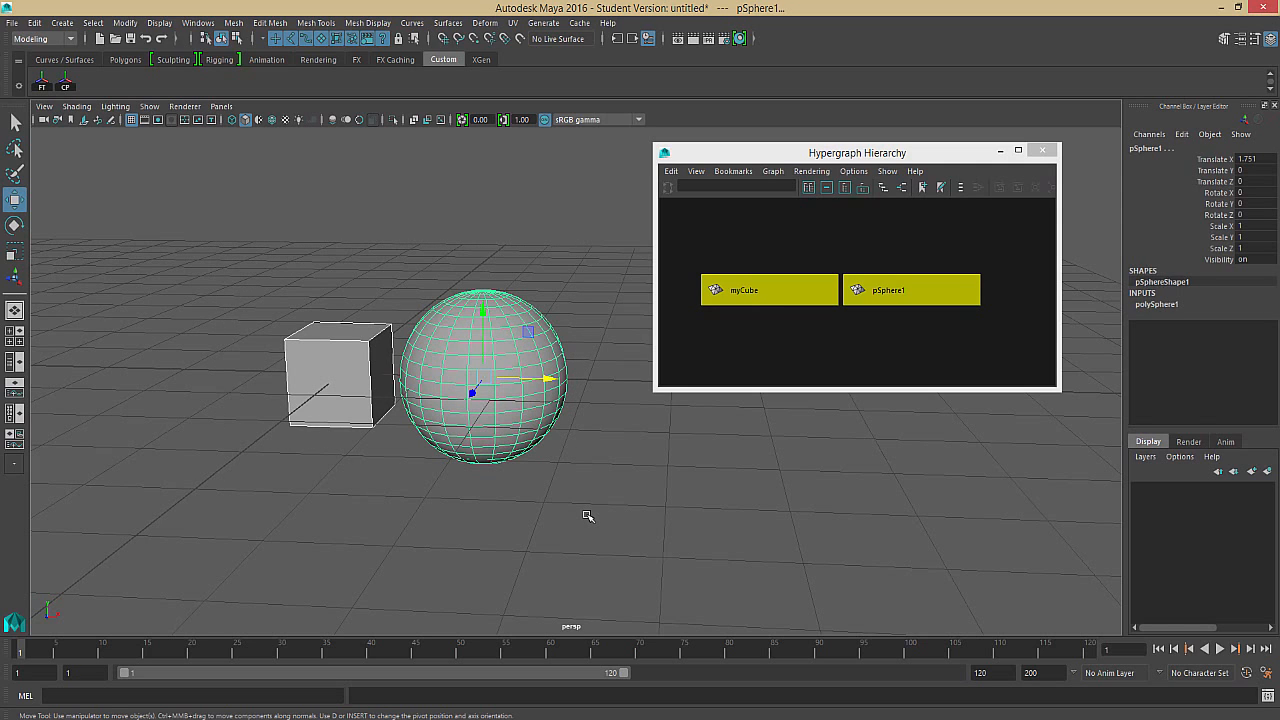
{"action": "left_click", "coordinate": [710, 378]}
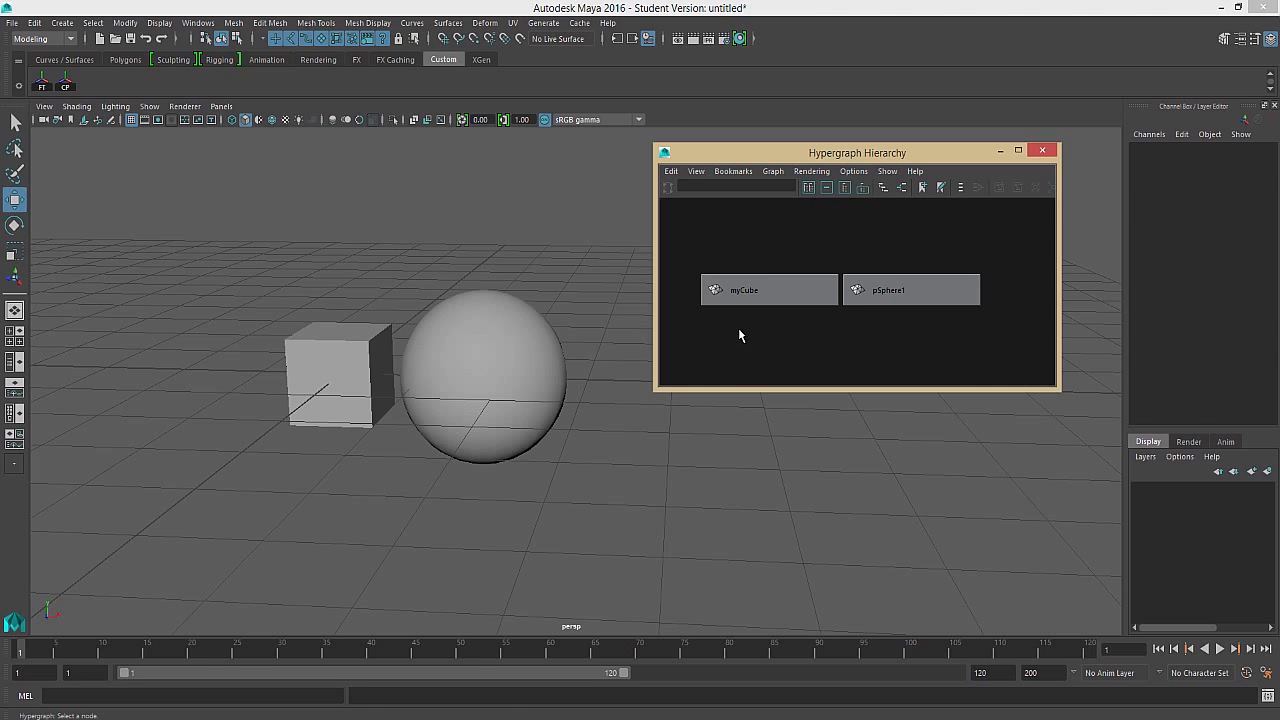
Move the cube away from the sphere along the X axis to about -2.18
{"action": "left_click", "coordinate": [352, 360]}
{"action": "left_click_drag", "start_coordinate": [378, 374], "coordinate": [203, 371]}
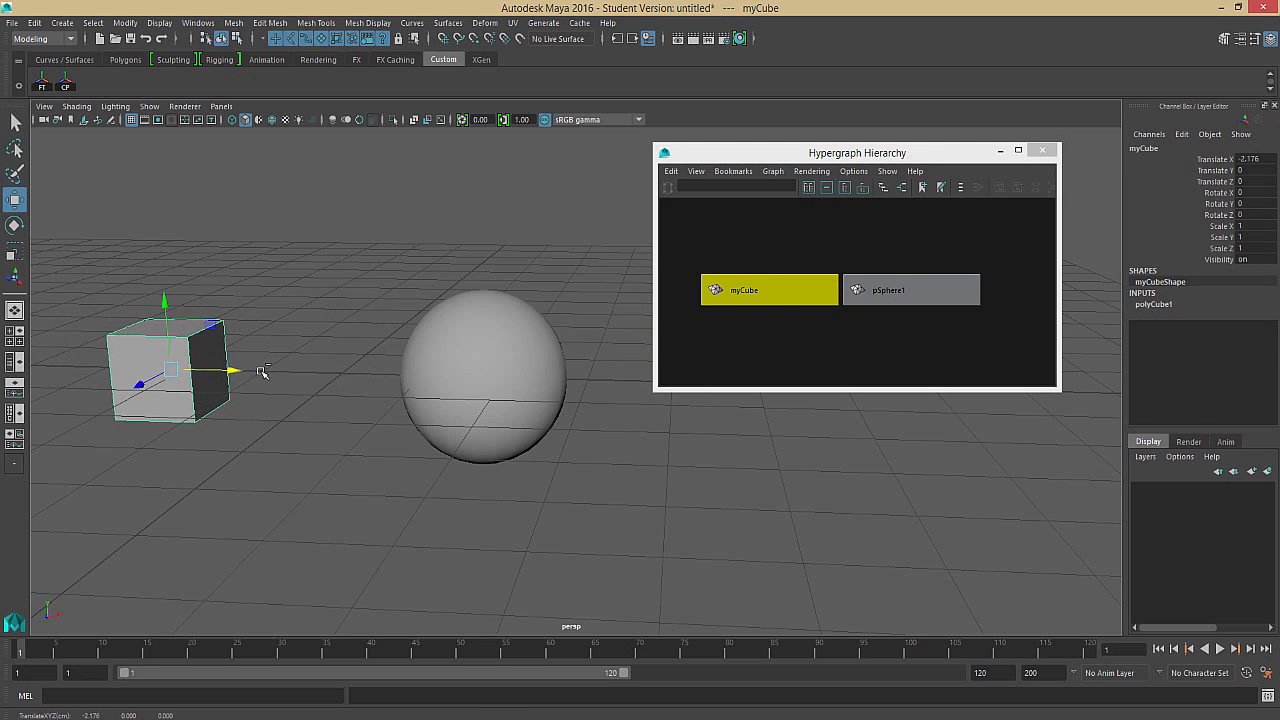
Undo the cube's last move and parent the sphere under the cube in the Hypergraph Hierarchy
{"action": "key", "text": "ctrl+z"}
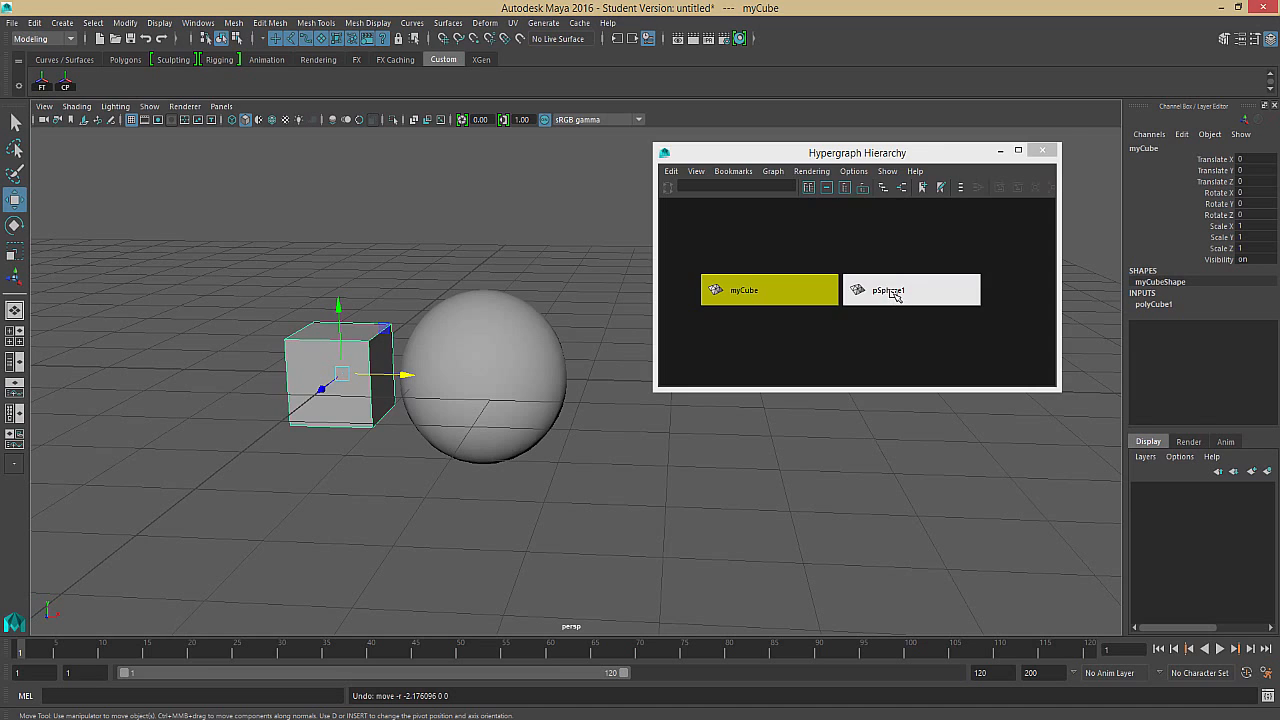
{"action": "middle_click_drag", "start_coordinate": [891, 291], "coordinate": [892, 291]}
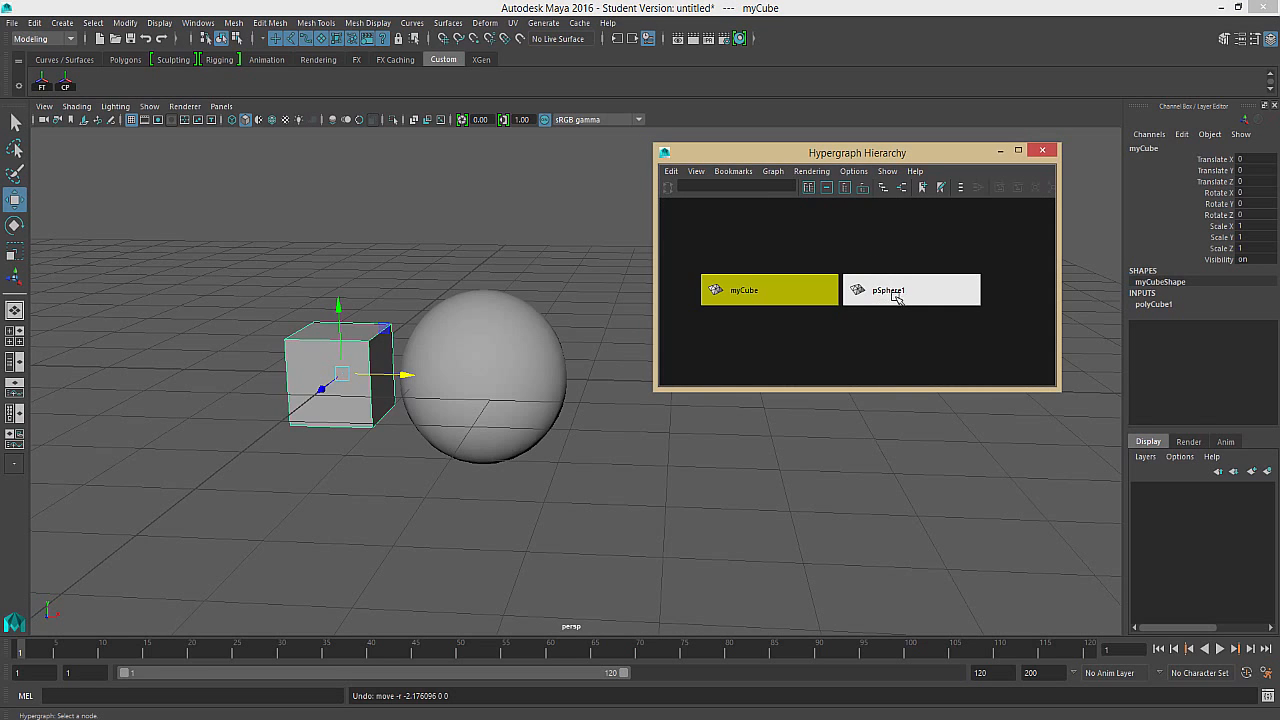
{"action": "middle_click_drag", "start_coordinate": [893, 291], "coordinate": [768, 305]}
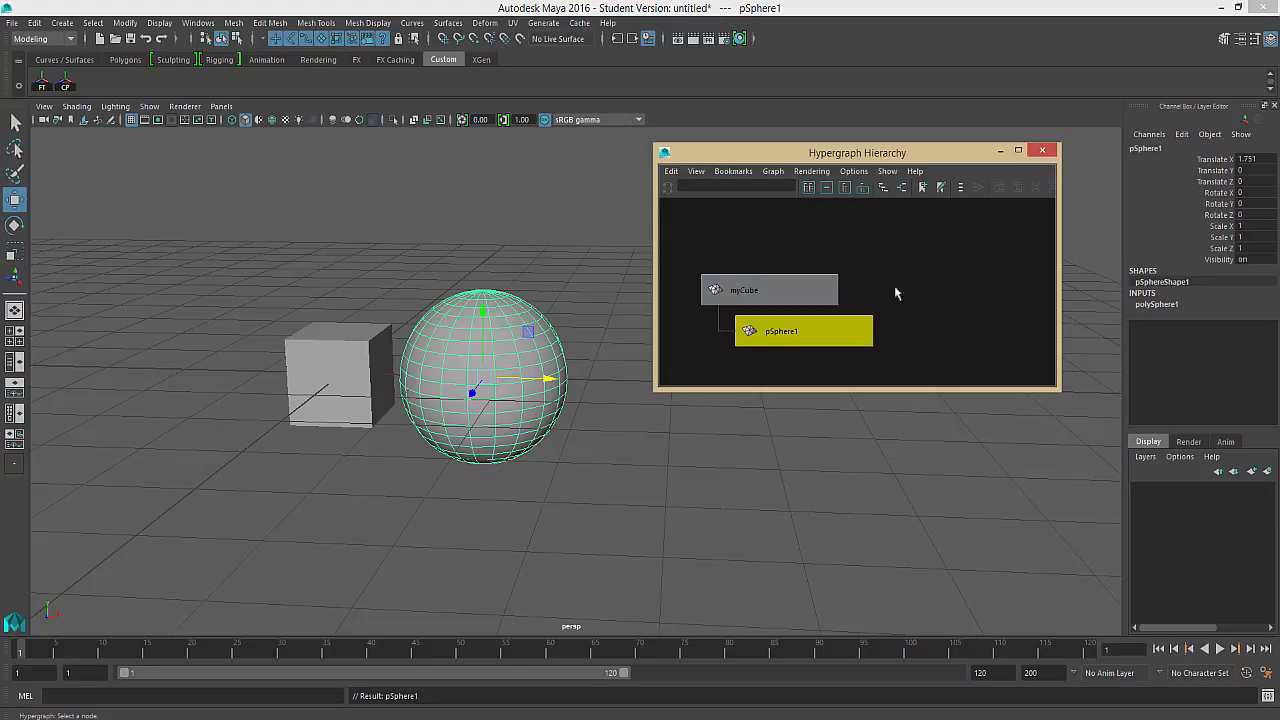
Select the parent and child nodes in turn, ending on the cube, and move the cube along the X axis to about -3.09
{"action": "left_click", "coordinate": [763, 289]}
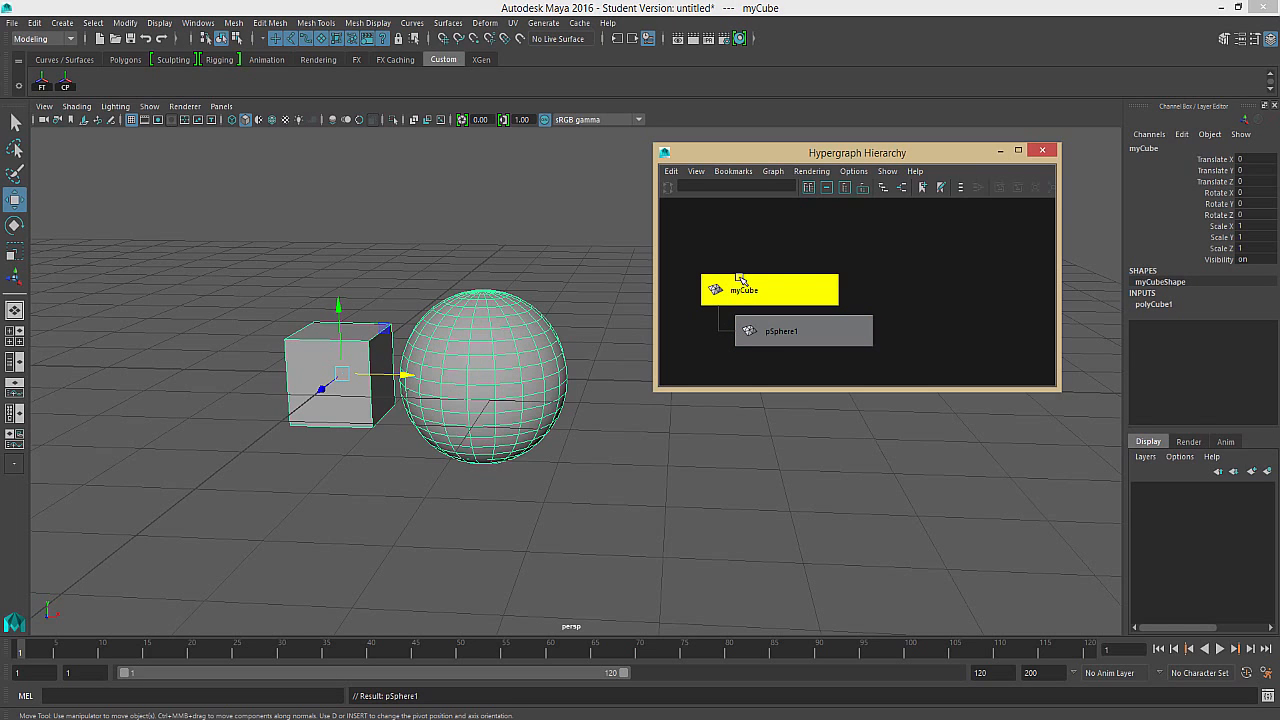
{"action": "left_click", "coordinate": [781, 331]}
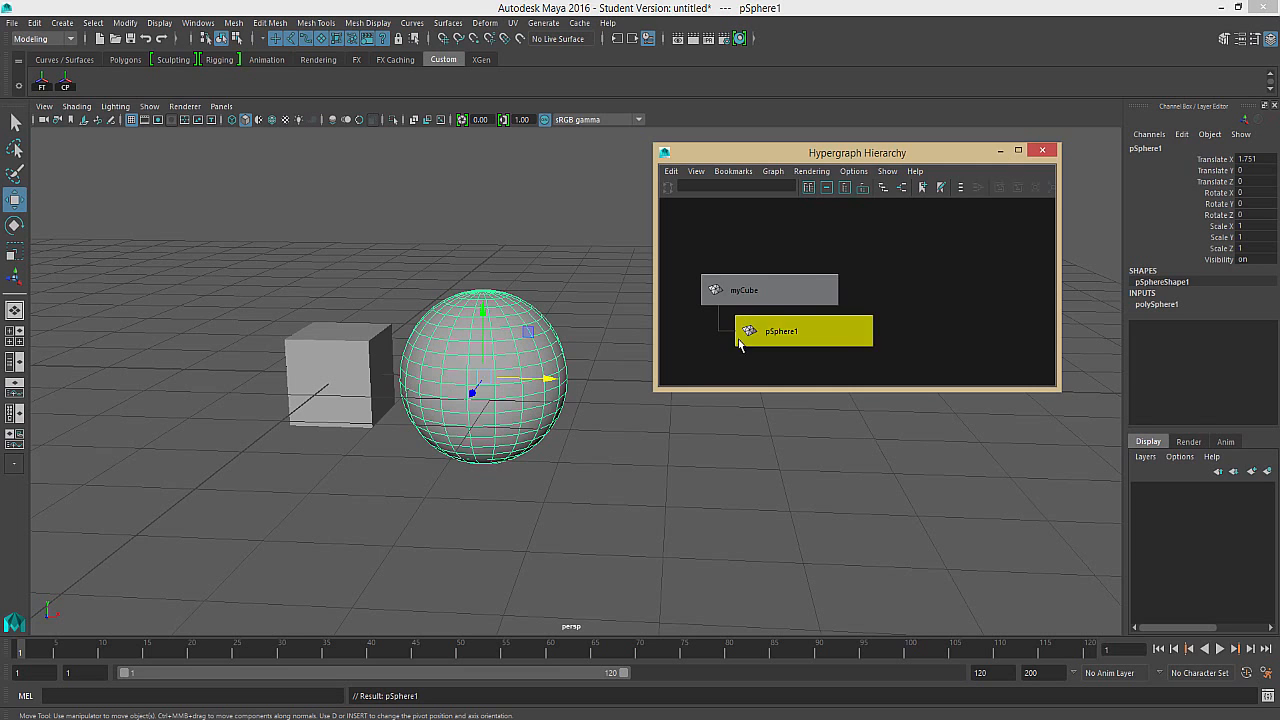
{"action": "left_click", "coordinate": [747, 292]}
{"action": "left_click_drag", "start_coordinate": [402, 372], "coordinate": [163, 386]}
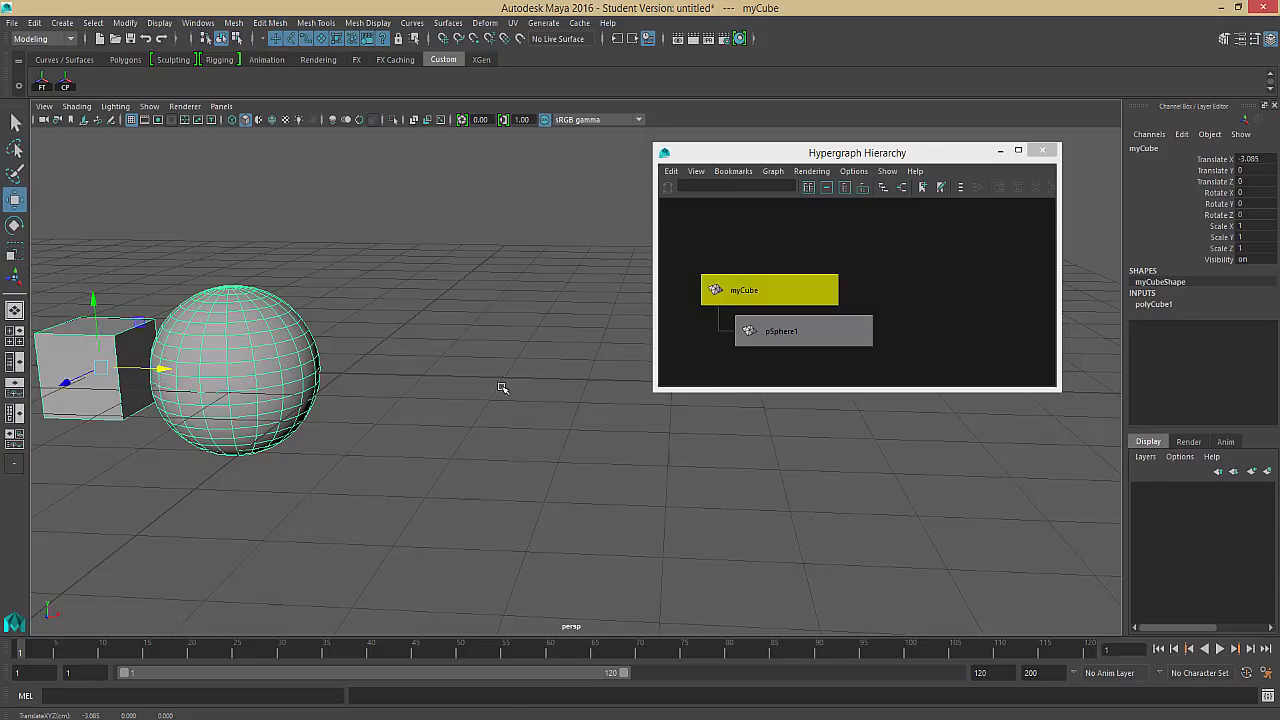
{"action": "scroll", "coordinate": [508, 382], "scroll_direction": "down", "scroll_amount": 1}
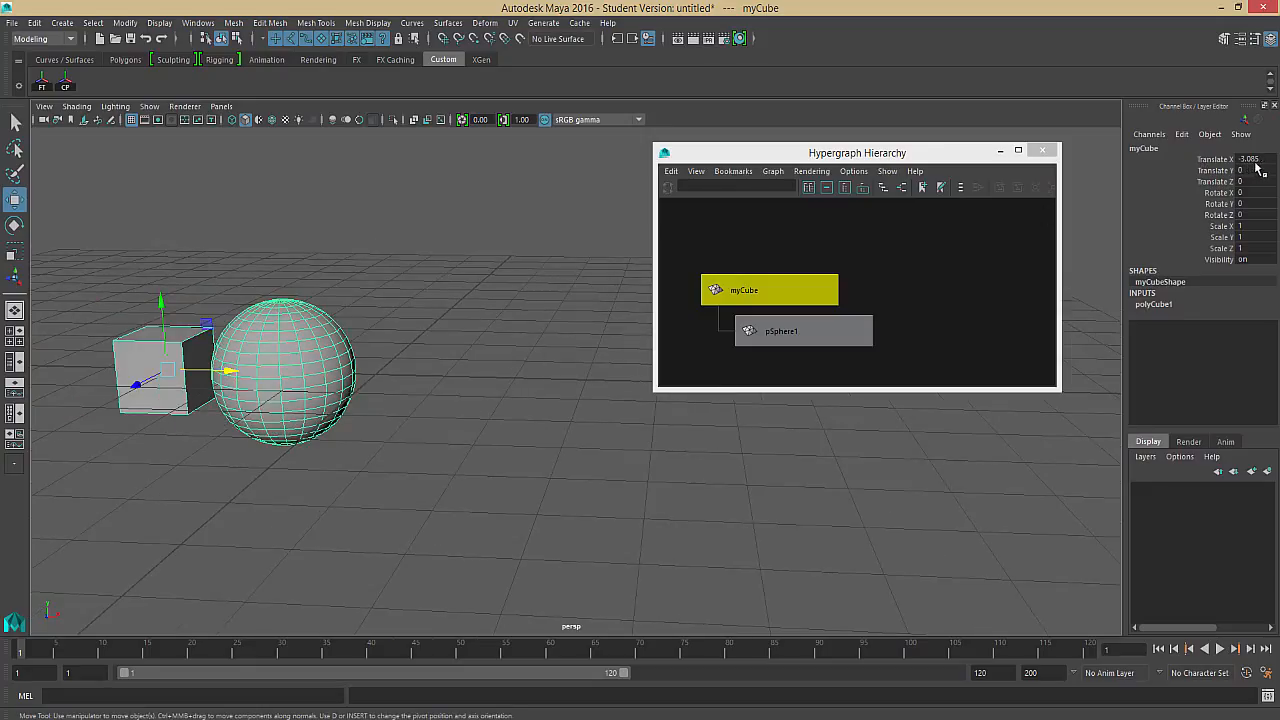
Set the child sphere's Translate X to 0 and display the scene in wireframe
{"action": "left_click", "coordinate": [795, 331]}
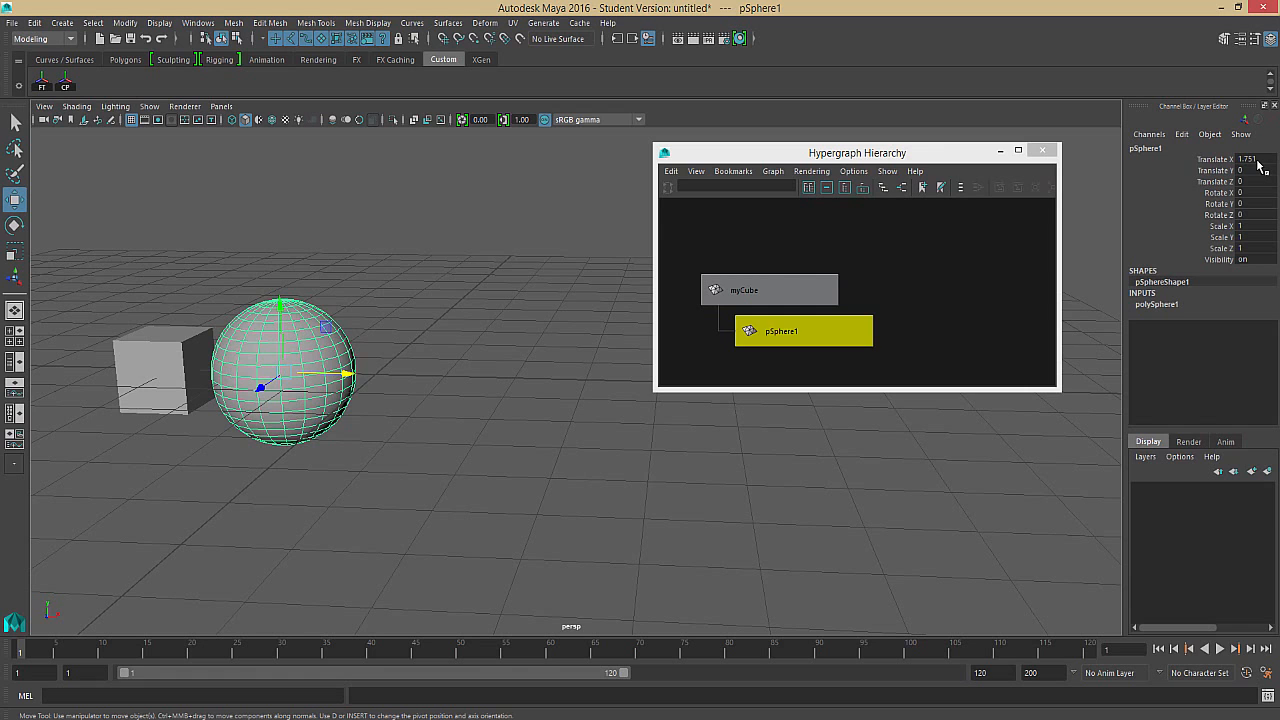
{"action": "left_click", "coordinate": [1256, 160]}
{"action": "type", "text": "0"}
{"action": "key", "text": "Return"}
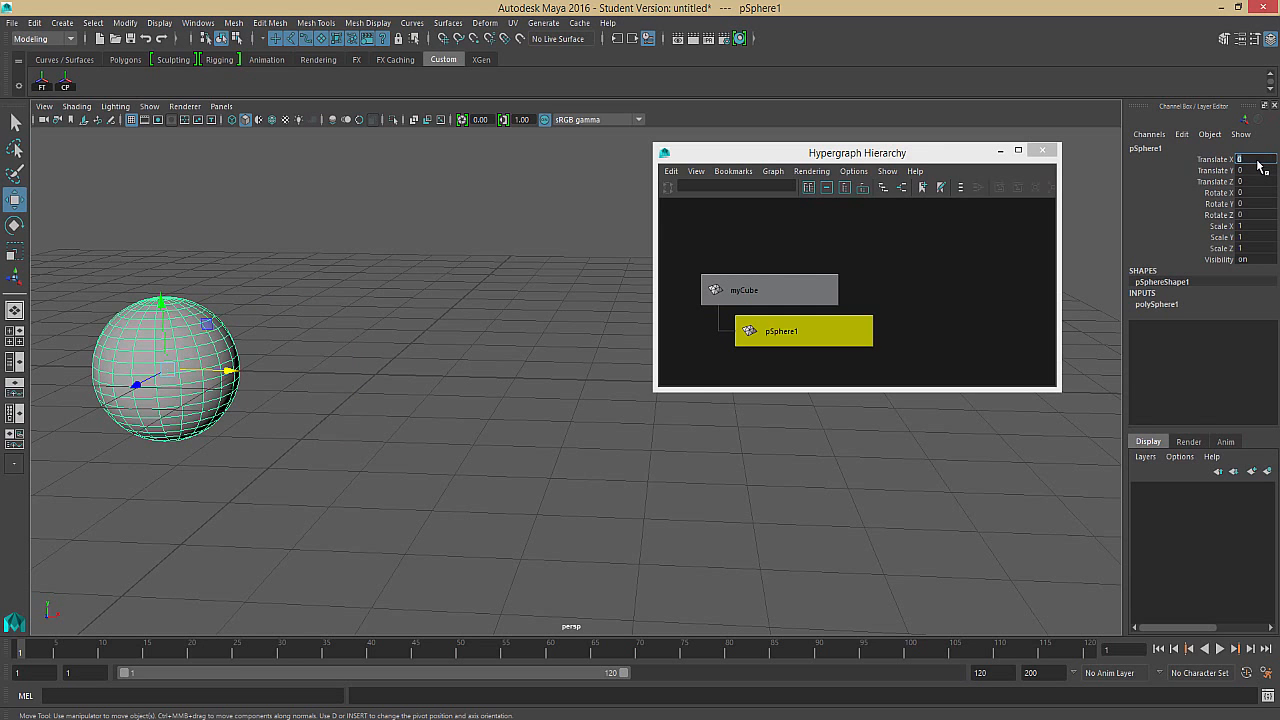
{"action": "right_click_drag", "start_coordinate": [626, 363], "coordinate": [511, 400], "text": "alt"}
{"action": "left_click_drag", "start_coordinate": [511, 400], "coordinate": [540, 425], "text": "alt"}
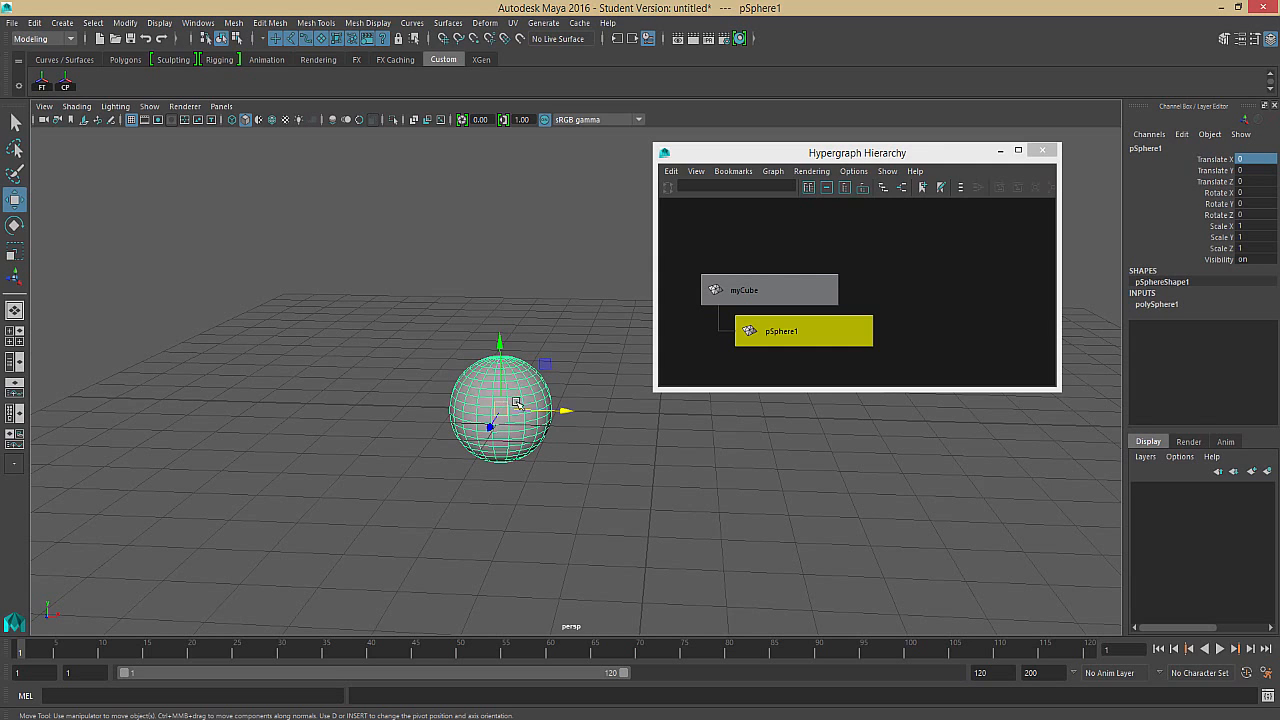
{"action": "left_click", "coordinate": [566, 415]}
{"action": "key", "text": "4"}
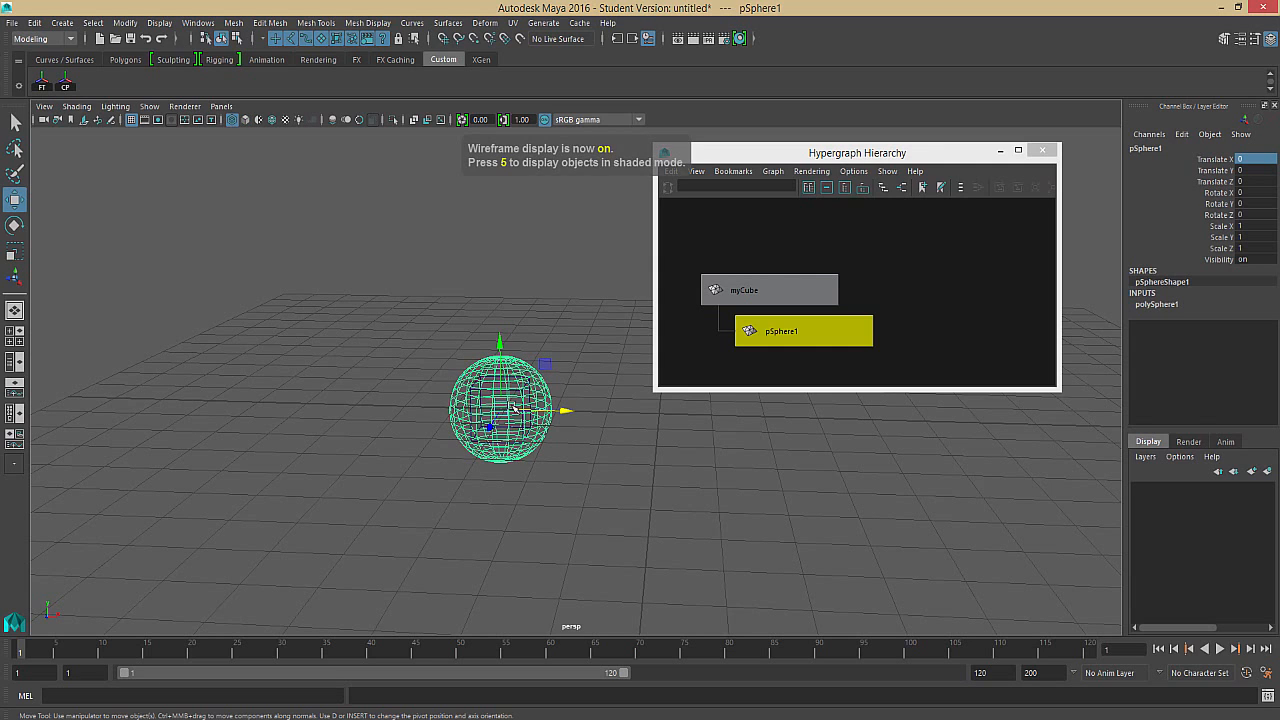
Undo the sphere's Translate X change, select the cube and restore the shaded display
{"action": "scroll", "coordinate": [515, 400], "scroll_direction": "up", "scroll_amount": 3}
{"action": "key", "text": "ctrl+z"}
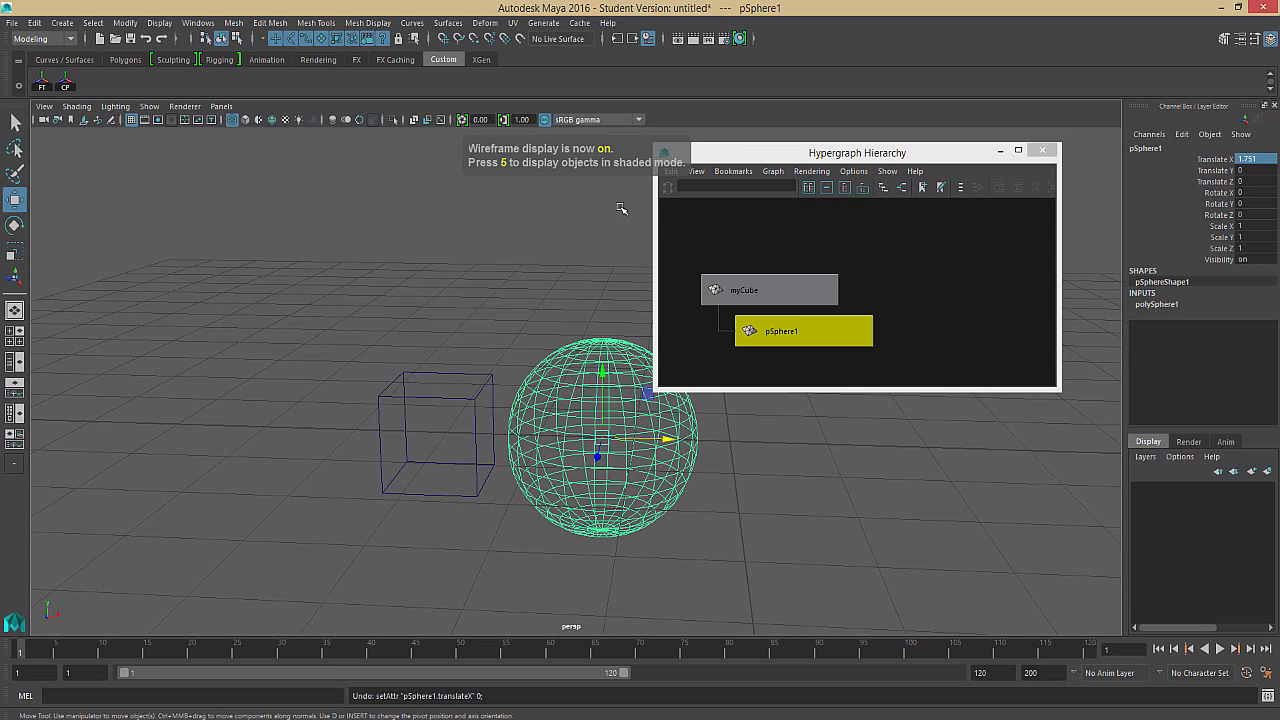
{"action": "left_click", "coordinate": [780, 290]}
{"action": "key", "text": "5"}
Rotate the parent cube around Z to about -302.73 degrees and rotate the sphere to about 66.6, 48.8 and 4.3 degrees
{"action": "mouse_move", "coordinate": [528, 376]}
{"action": "left_mouse_down", "text": "alt"}
{"action": "mouse_move", "coordinate": [461, 388]}
{"action": "mouse_move", "coordinate": [400, 320]}
{"action": "mouse_move", "coordinate": [286, 294]}
{"action": "mouse_move", "coordinate": [222, 368]}
{"action": "mouse_move", "coordinate": [530, 470]}
{"action": "mouse_move", "coordinate": [240, 443]}
{"action": "mouse_move", "coordinate": [230, 230]}
{"action": "mouse_move", "coordinate": [320, 160]}
{"action": "left_mouse_up", "text": "alt"}
{"action": "key", "text": "e"}
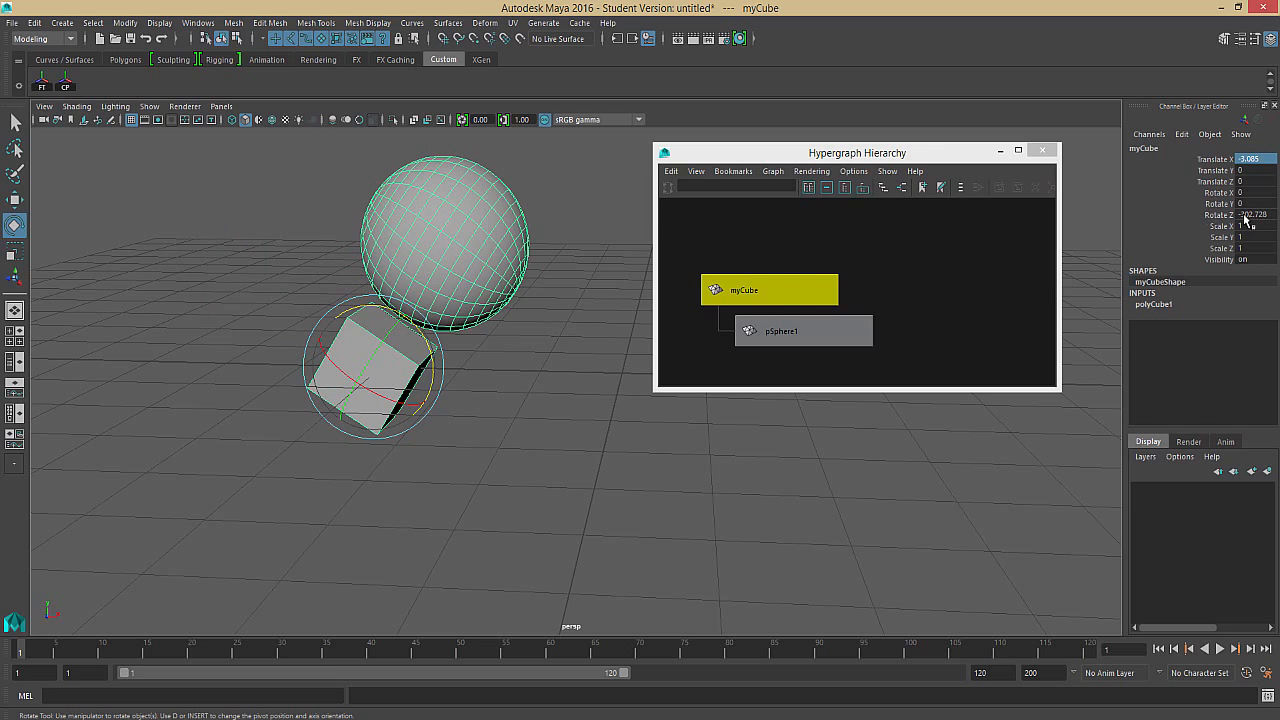
{"action": "left_click", "coordinate": [855, 325]}
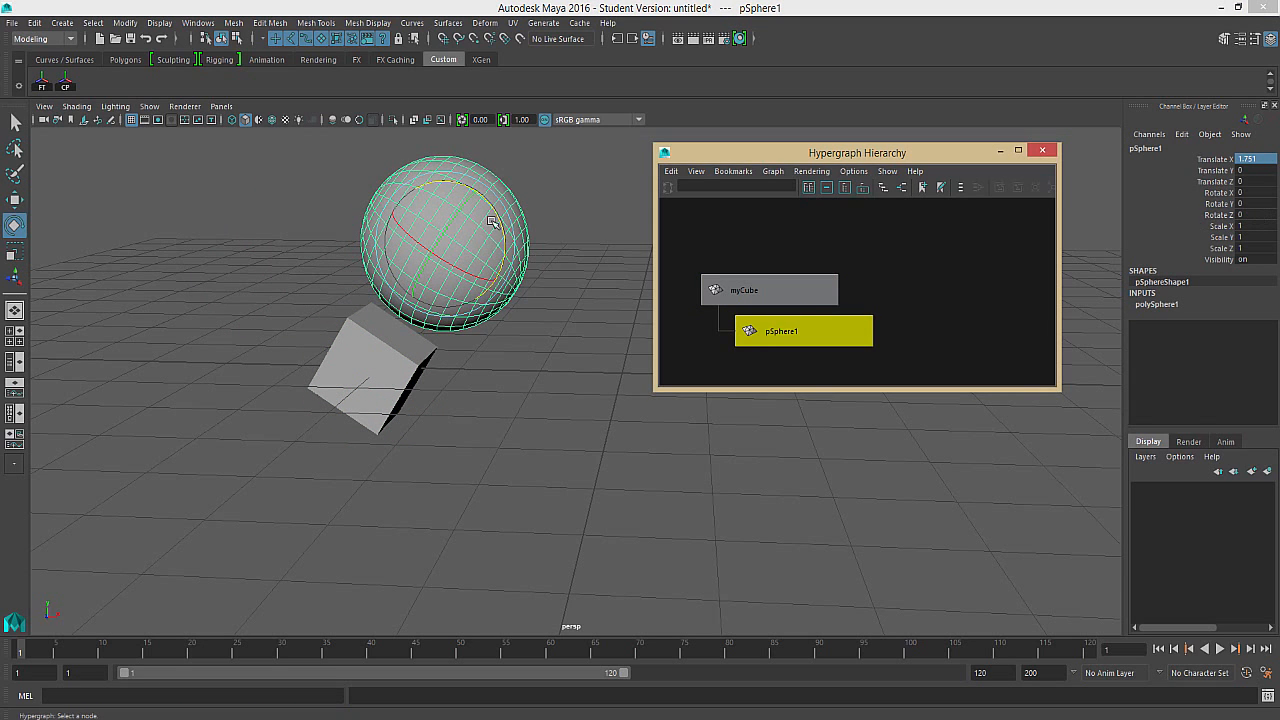
{"action": "left_click_drag", "start_coordinate": [460, 222], "coordinate": [460, 260]}
Rotate the cube to about -331.61 degrees in Z and scale it uniformly to about 1.39, selecting both objects to compare their transform values
{"action": "left_click", "coordinate": [404, 348]}
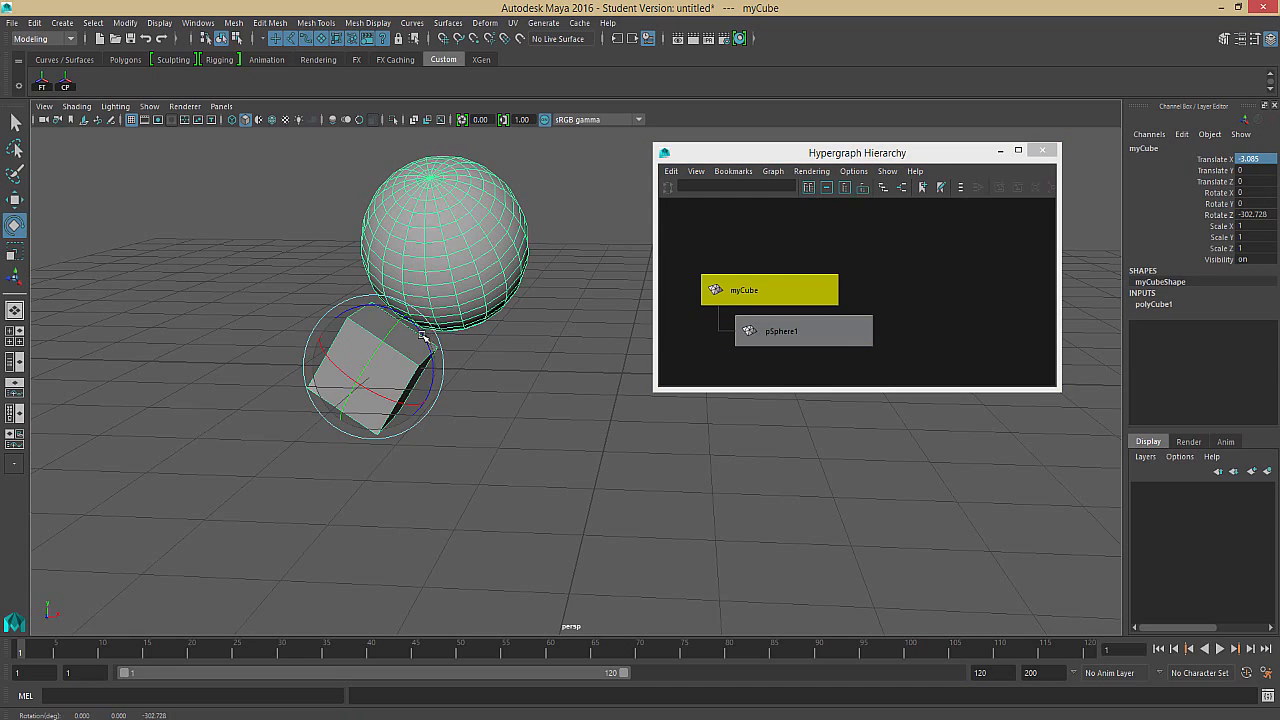
{"action": "left_click_drag", "start_coordinate": [428, 336], "coordinate": [352, 414]}
{"action": "key", "text": "r"}
{"action": "left_click_drag", "start_coordinate": [376, 370], "coordinate": [525, 322]}
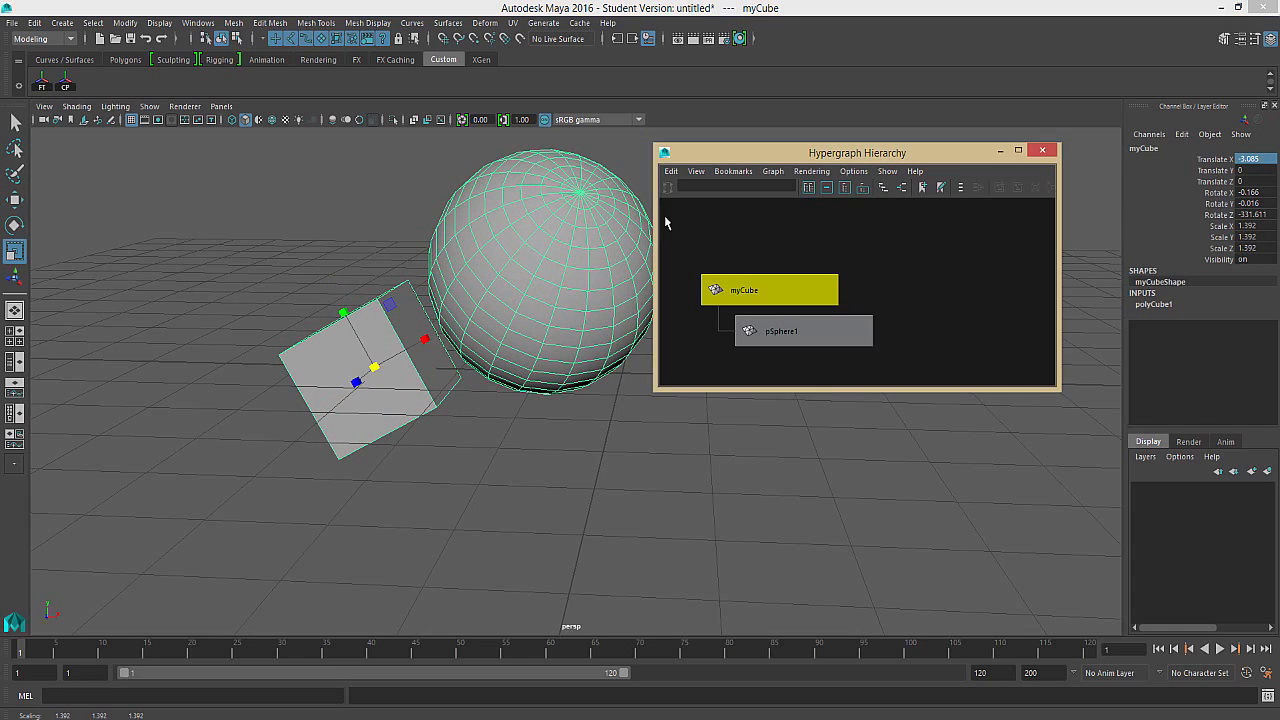
{"action": "left_click", "coordinate": [588, 312]}
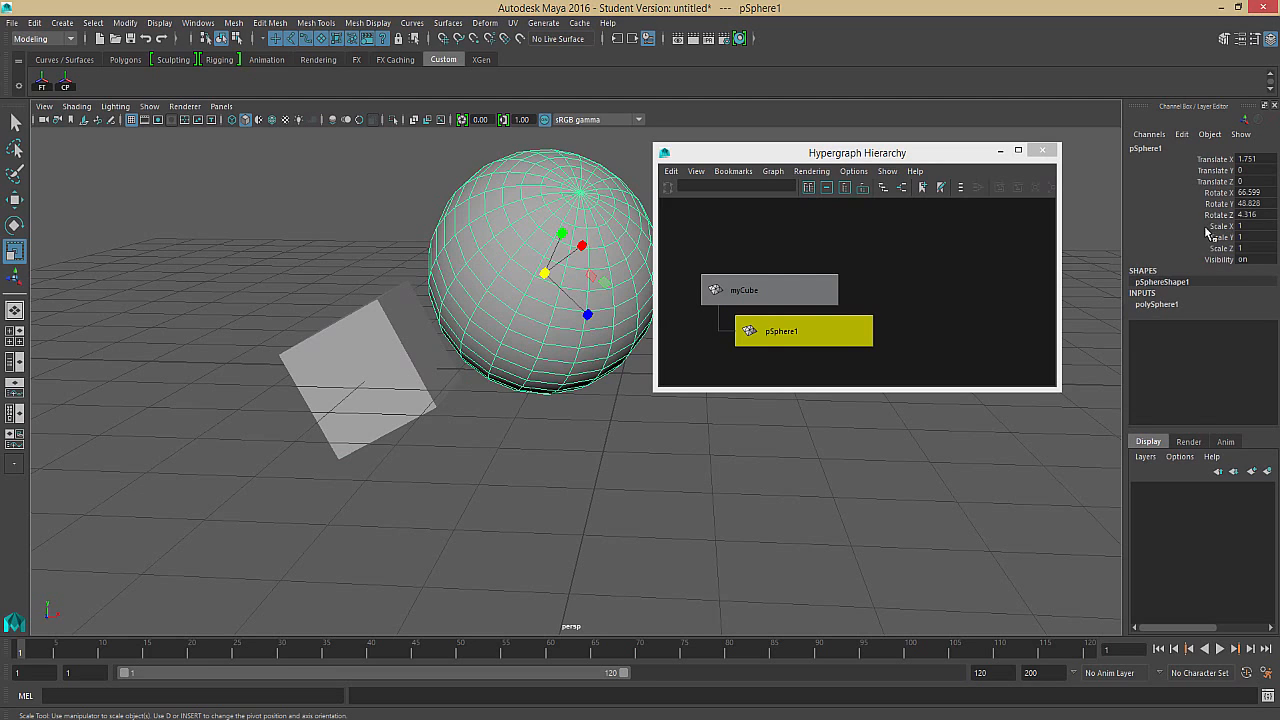
{"action": "left_click", "coordinate": [380, 353]}
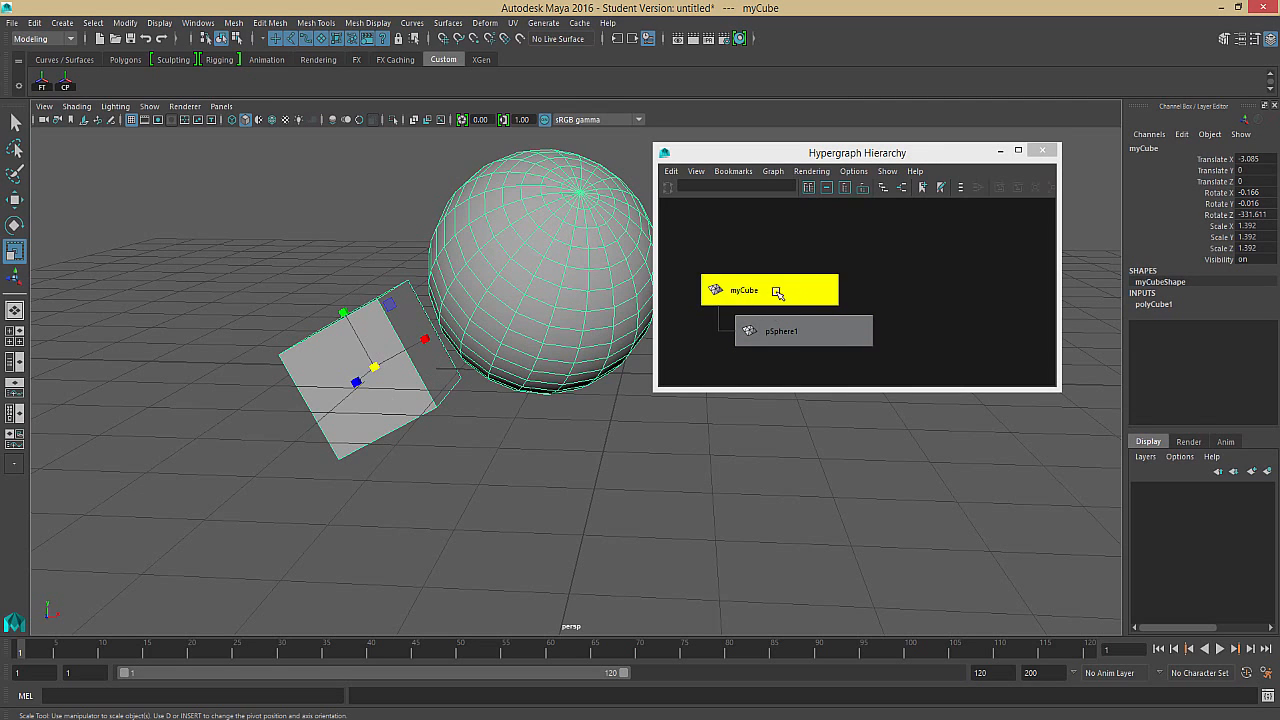
Undo the cube's scaling, the rotations of both objects and the cube's last move, keeping the sphere parented
{"action": "key", "text": "ctrl+z"}
{"action": "key", "text": "ctrl+z"}
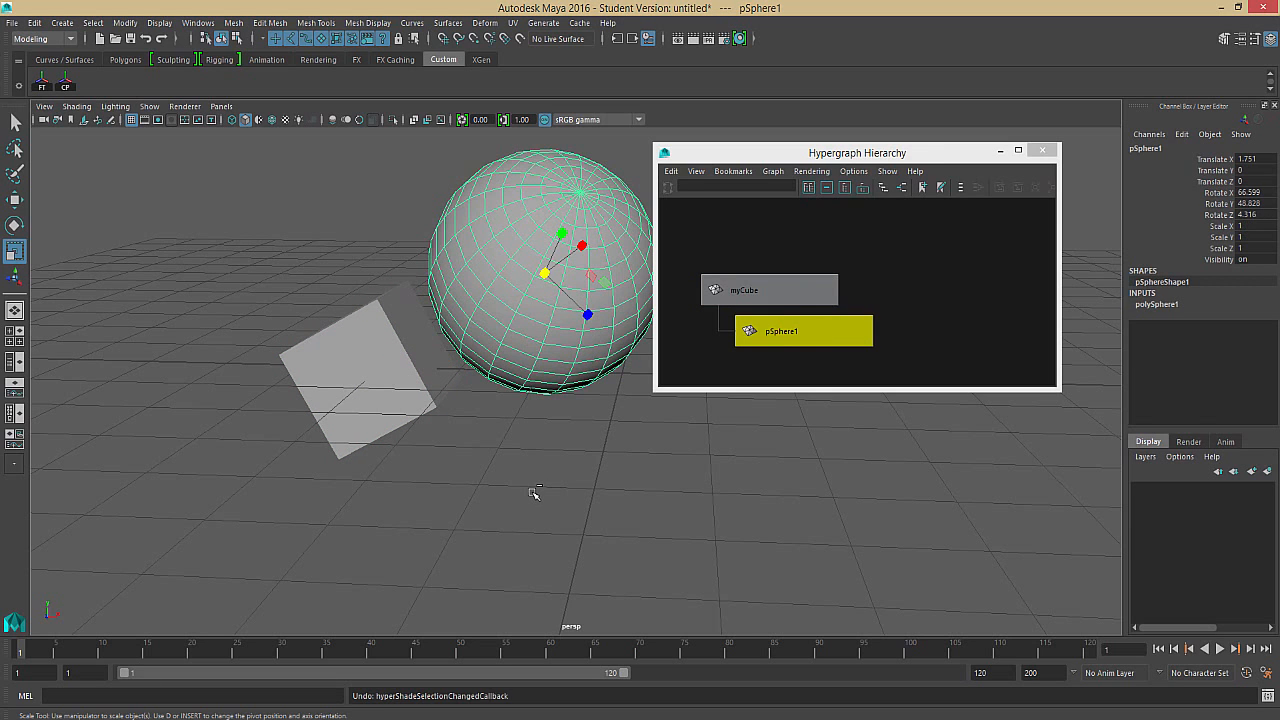
{"action": "key", "text": "ctrl+z"}
{"action": "key", "text": "ctrl+z"}
{"action": "key", "text": "ctrl+z"}
{"action": "key", "text": "ctrl+z"}
{"action": "key", "text": "ctrl+z"}
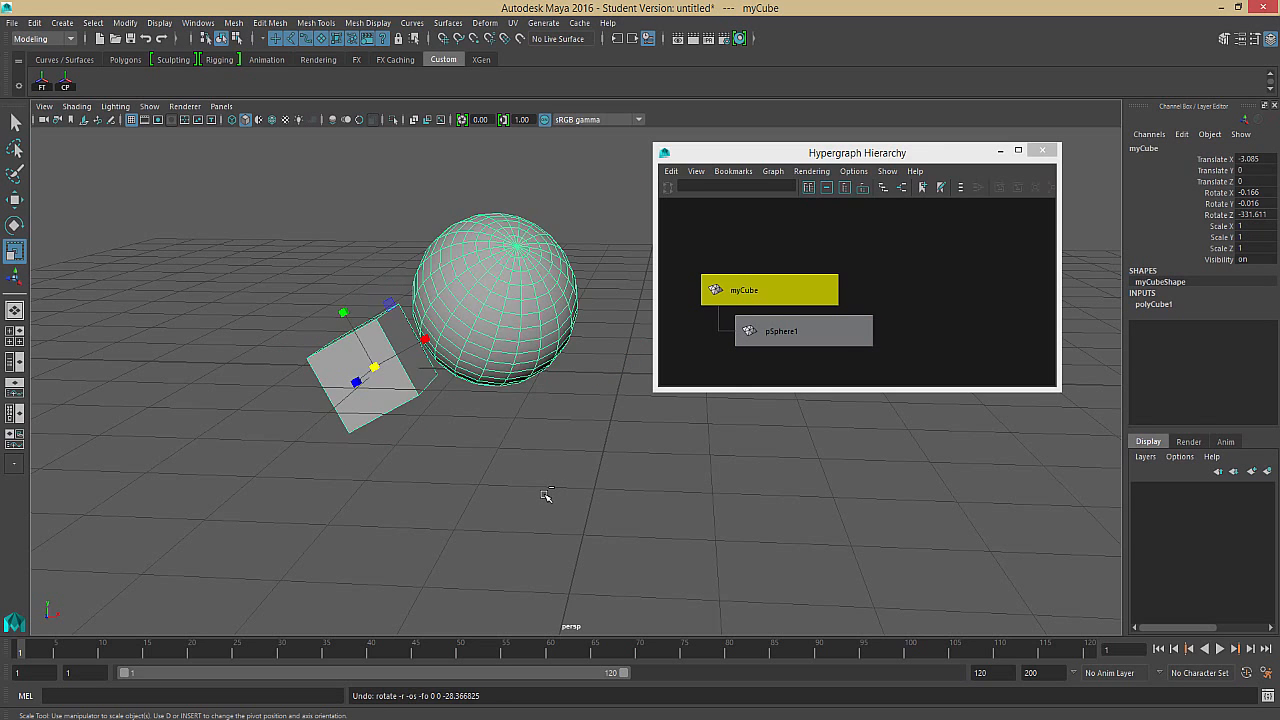
{"action": "key", "text": "ctrl+z"}
{"action": "key", "text": "ctrl+z"}
{"action": "key", "text": "ctrl+z"}
{"action": "key", "text": "ctrl+z"}
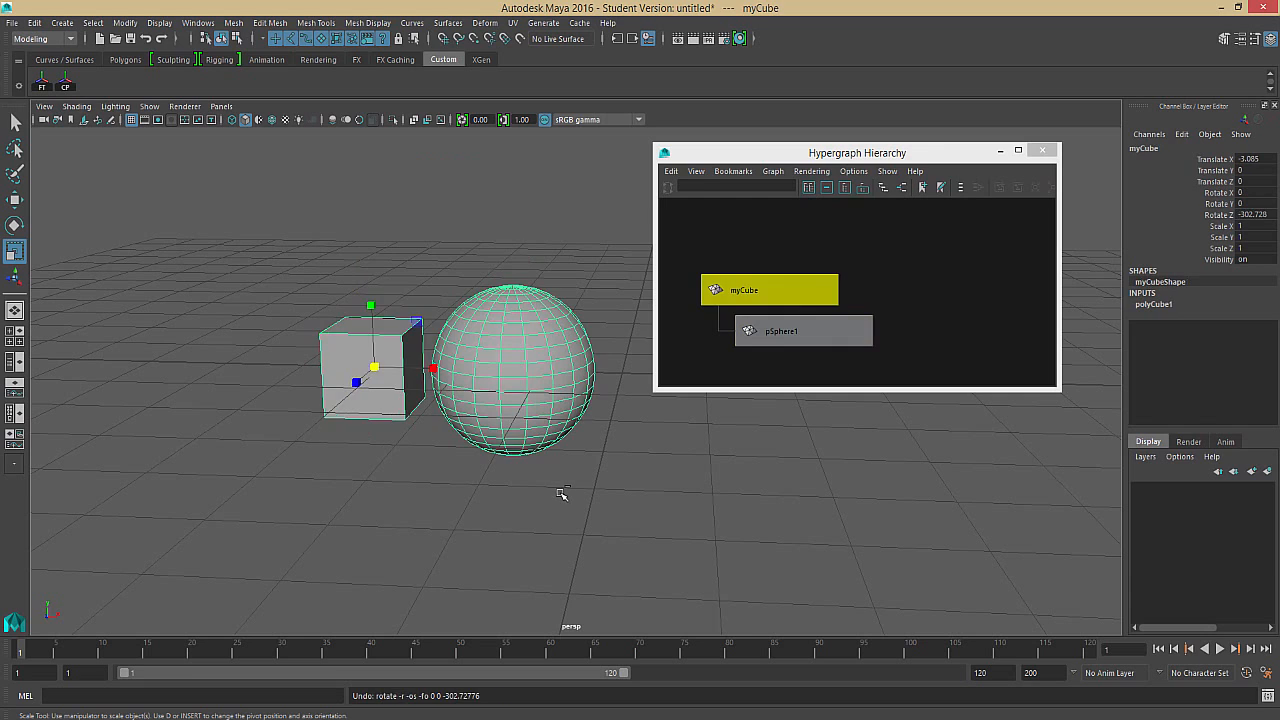
{"action": "key", "text": "ctrl+z"}
{"action": "key", "text": "ctrl+z"}
{"action": "key", "text": "ctrl+z"}
{"action": "key", "text": "ctrl+z"}
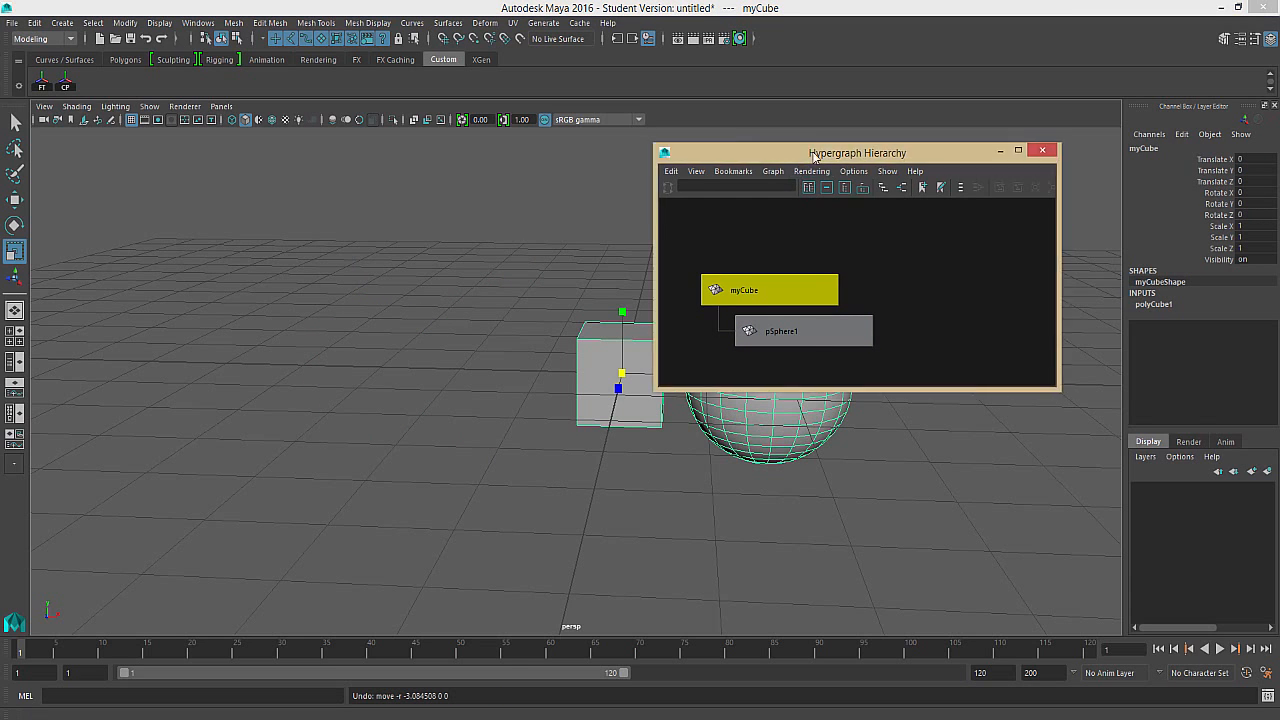
Move the Hypergraph window away from the objects and unparent the sphere from the cube, checking the selection of each node
{"action": "left_click_drag", "start_coordinate": [818, 153], "coordinate": [908, 146]}
{"action": "left_click_drag", "start_coordinate": [790, 150], "coordinate": [183, 157]}
{"action": "middle_click_drag", "start_coordinate": [267, 335], "coordinate": [407, 284]}
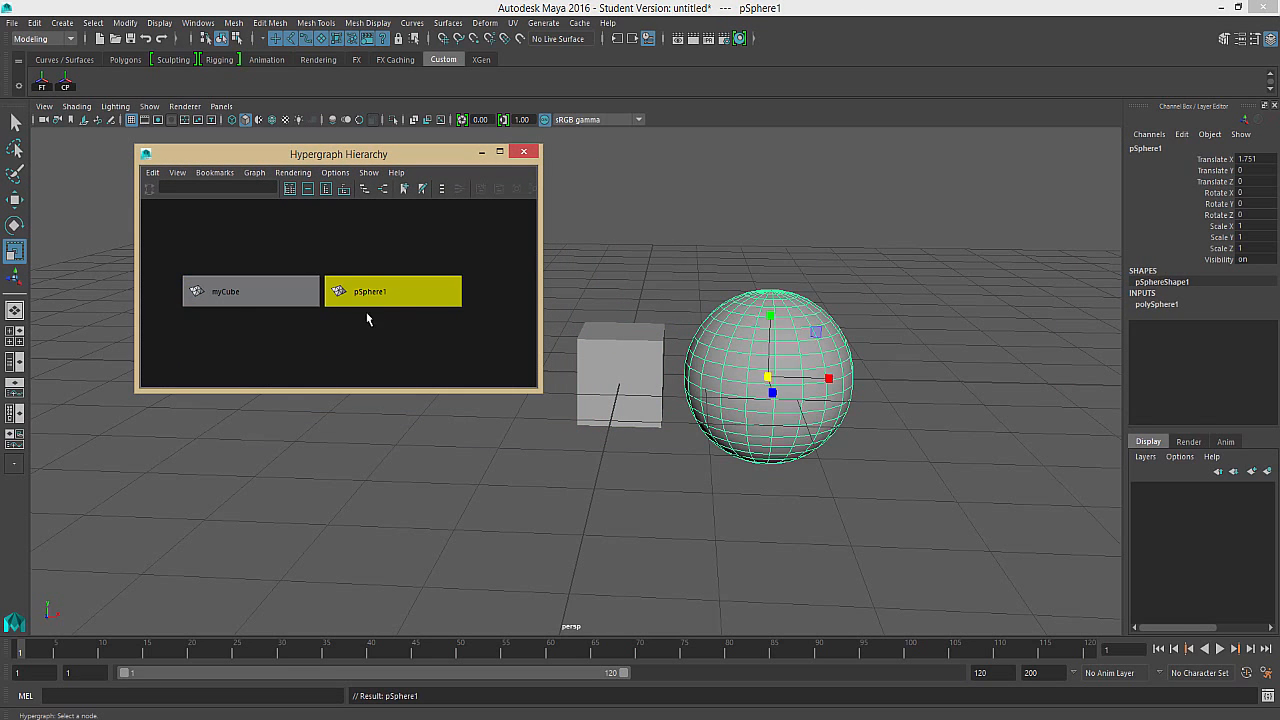
{"action": "left_click", "coordinate": [285, 291]}
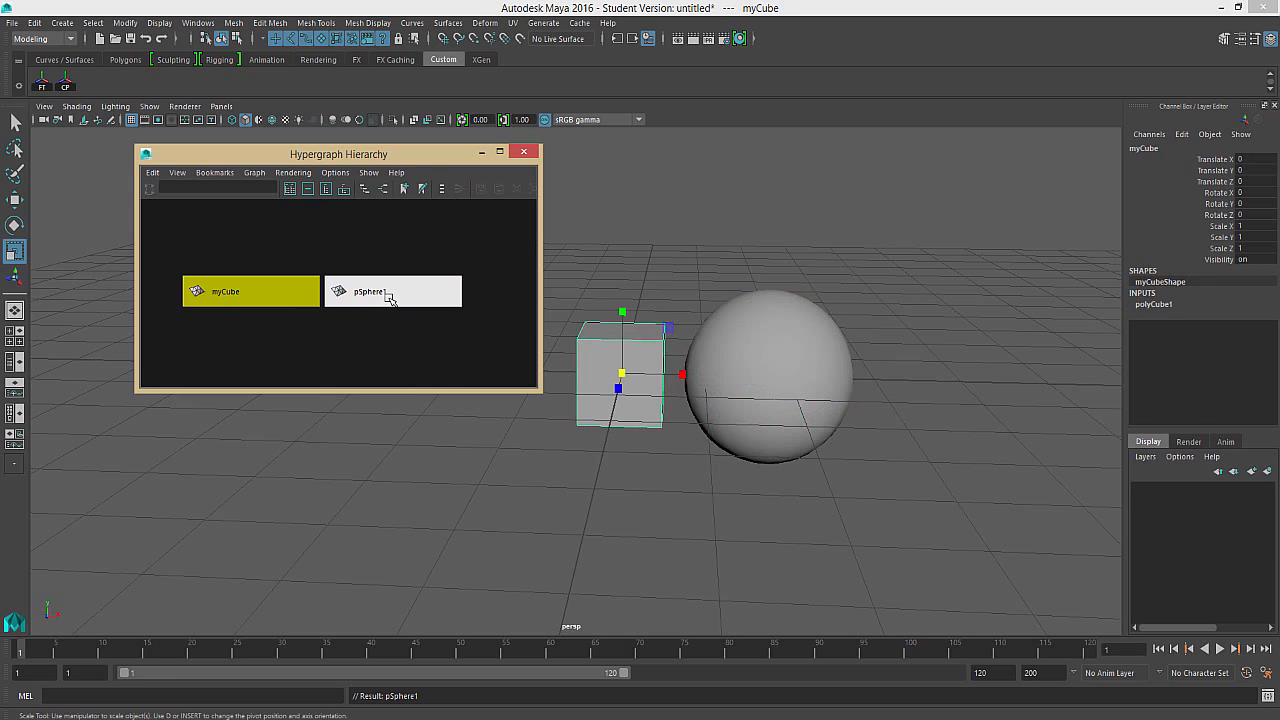
{"action": "left_click", "coordinate": [400, 290]}
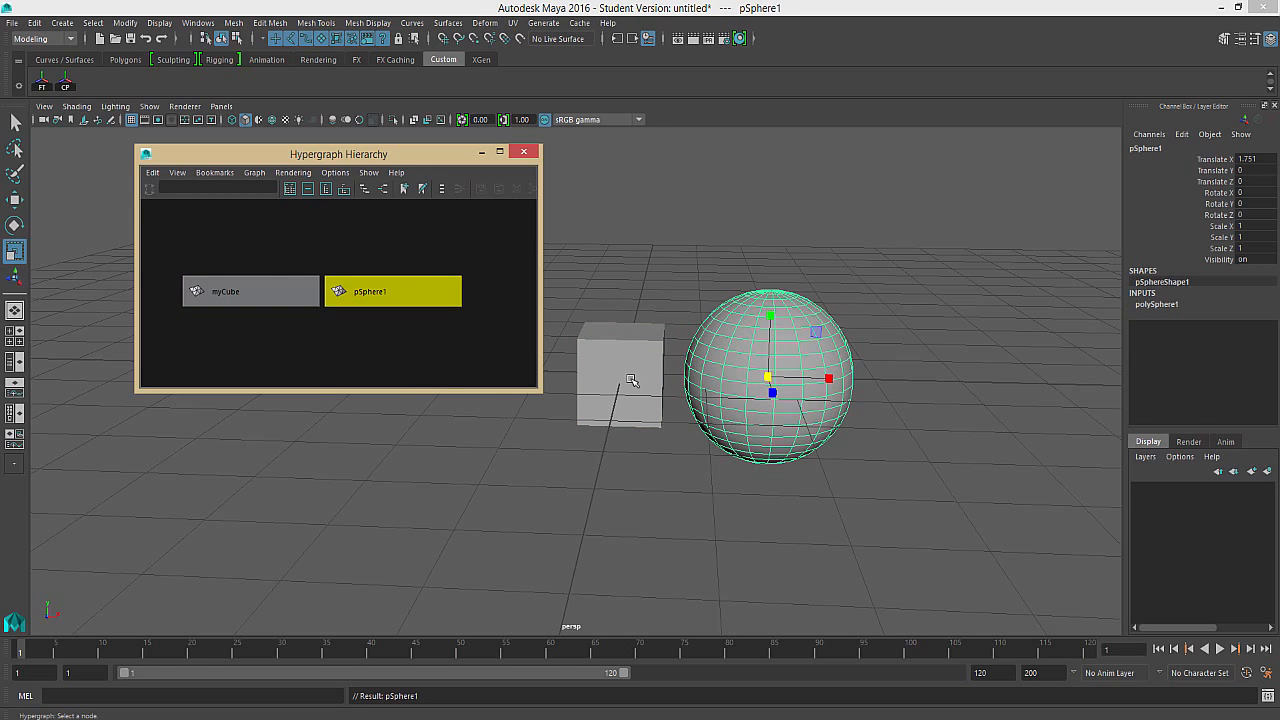
Parent the sphere under the cube again in the Hypergraph and select the cube
{"action": "middle_click_drag", "start_coordinate": [397, 299], "coordinate": [257, 303]}
{"action": "left_click", "coordinate": [647, 349]}
{"action": "middle_click_drag", "start_coordinate": [647, 349], "coordinate": [825, 383], "text": "alt"}
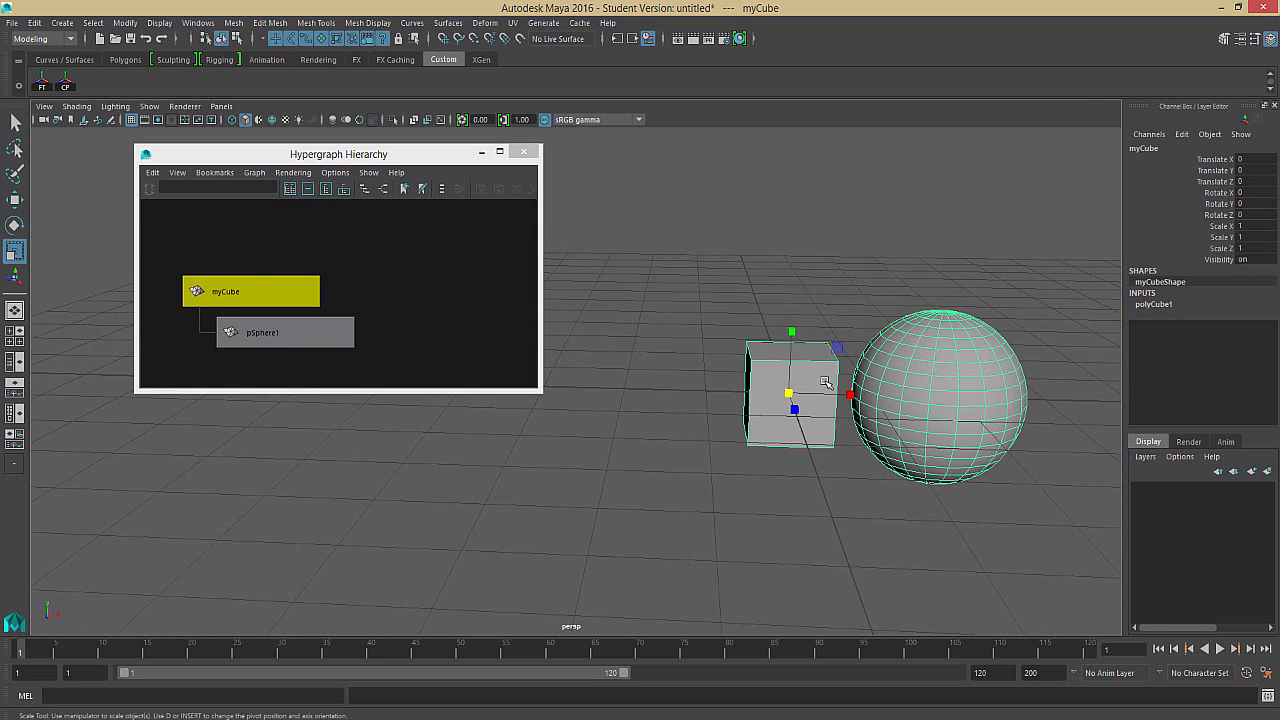
Move the cube along the X axis to about -1.8 and rotate it to about -37.8, -0.8 and 115.4 degrees
{"action": "key", "text": "s"}
{"action": "key", "text": "w"}
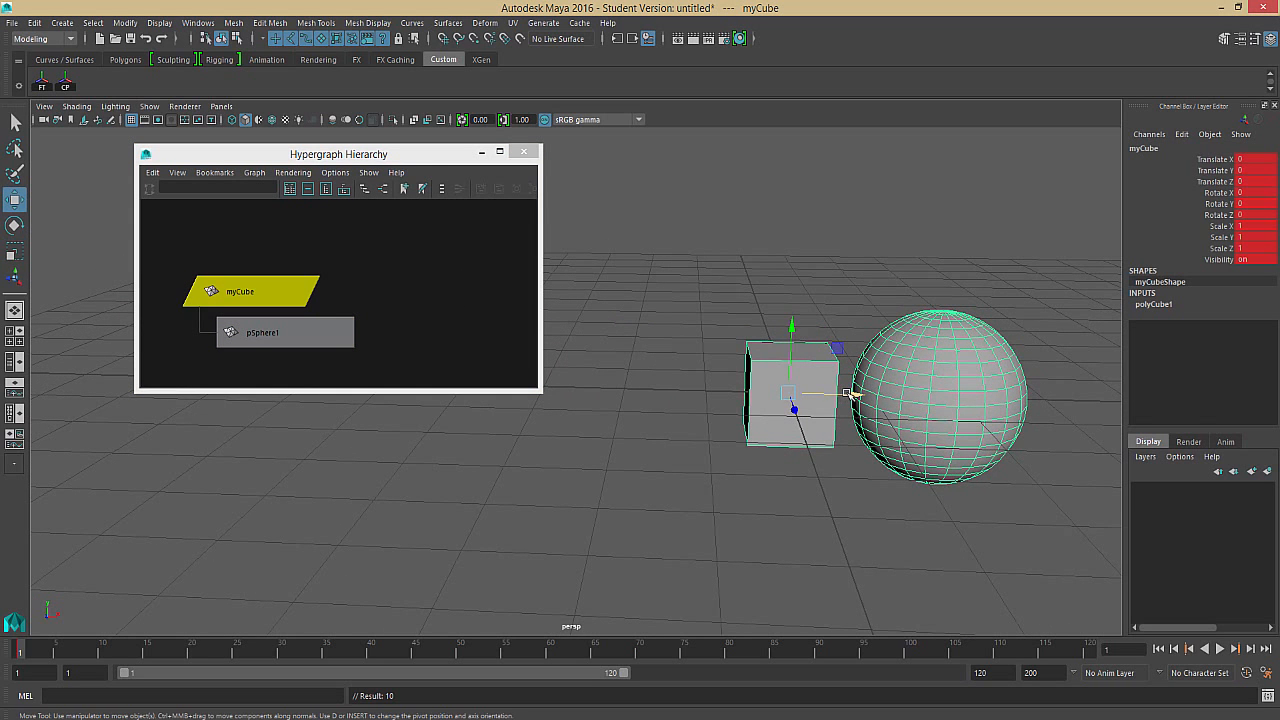
{"action": "left_click_drag", "start_coordinate": [848, 394], "coordinate": [634, 400]}
{"action": "key", "text": "ctrl+z"}
{"action": "key", "text": "ctrl+z"}
{"action": "key", "text": "e"}
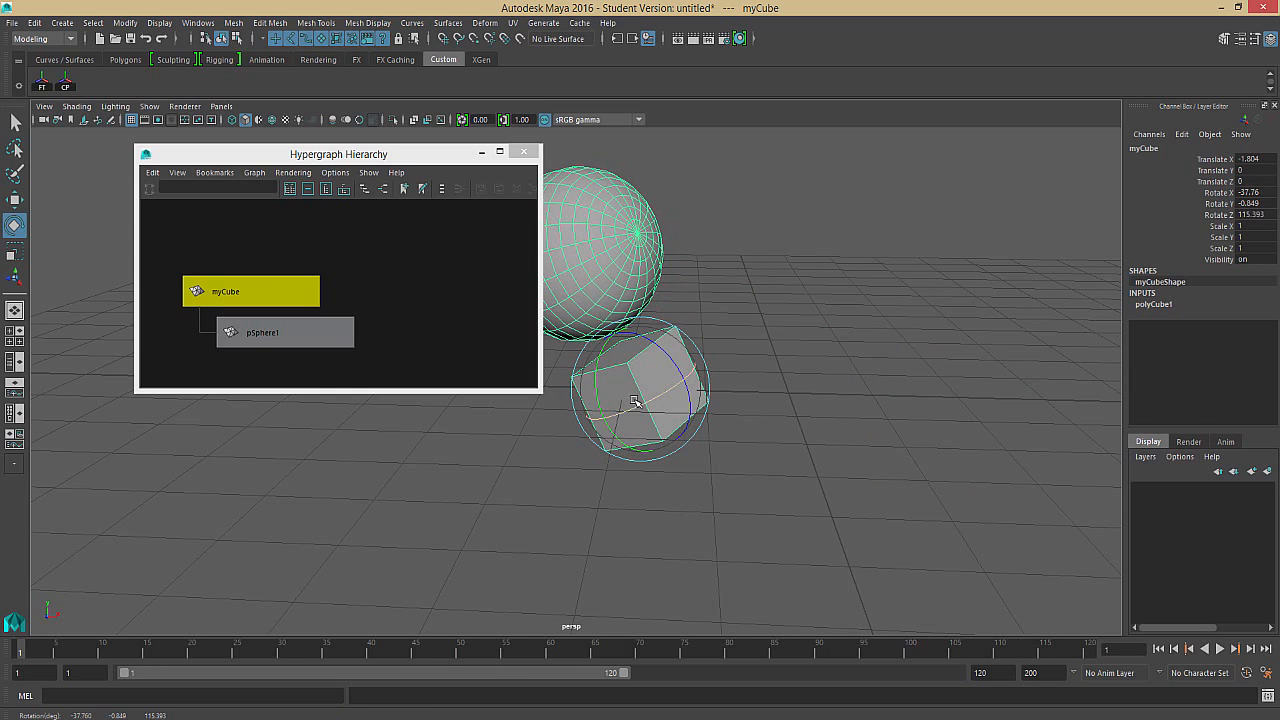
Unparent the sphere from the rotated cube in the Hypergraph and select it to examine its world transform values
{"action": "left_click", "coordinate": [287, 341]}
{"action": "middle_click_drag", "start_coordinate": [287, 341], "coordinate": [457, 291]}
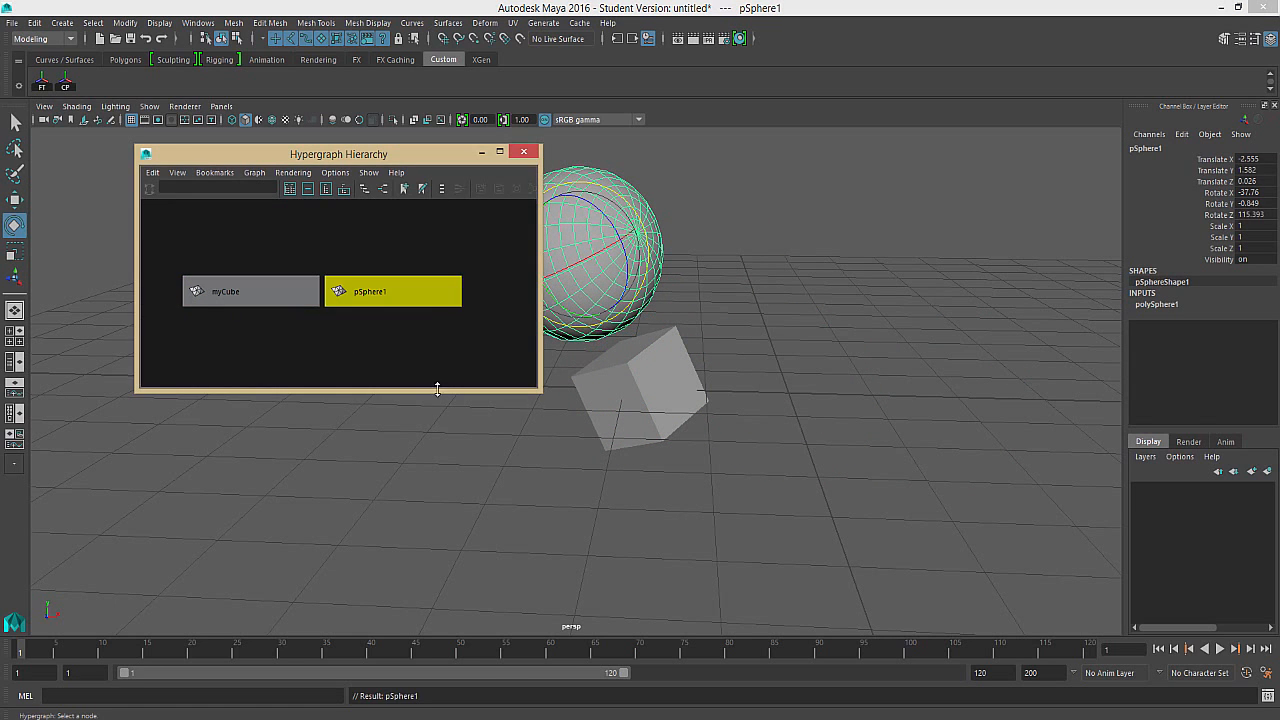
{"action": "left_click", "coordinate": [672, 220]}
{"action": "left_click", "coordinate": [644, 224]}
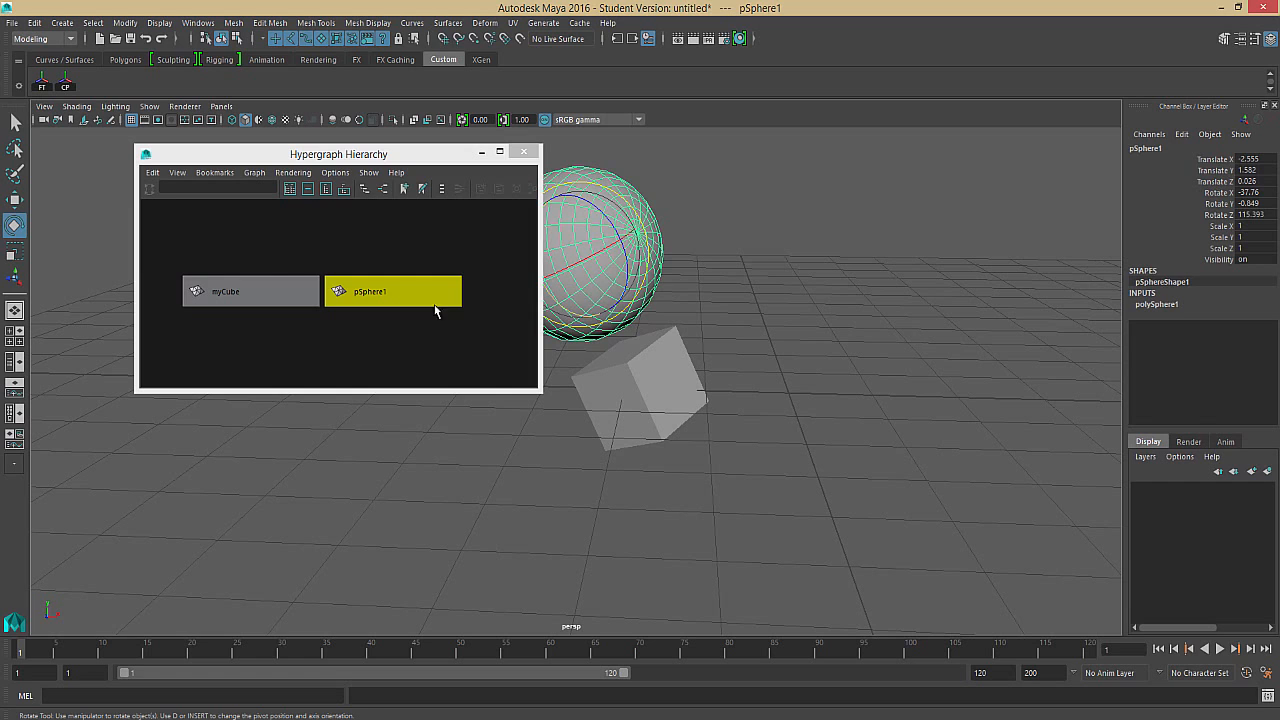
Undo the sphere's unparenting and select the child sphere to examine its transform values relative to the cube
{"action": "left_click", "coordinate": [360, 346]}
{"action": "key", "text": "ctrl+z"}
{"action": "key", "text": "ctrl+z"}
{"action": "key", "text": "ctrl+z"}
{"action": "key", "text": "ctrl+z"}
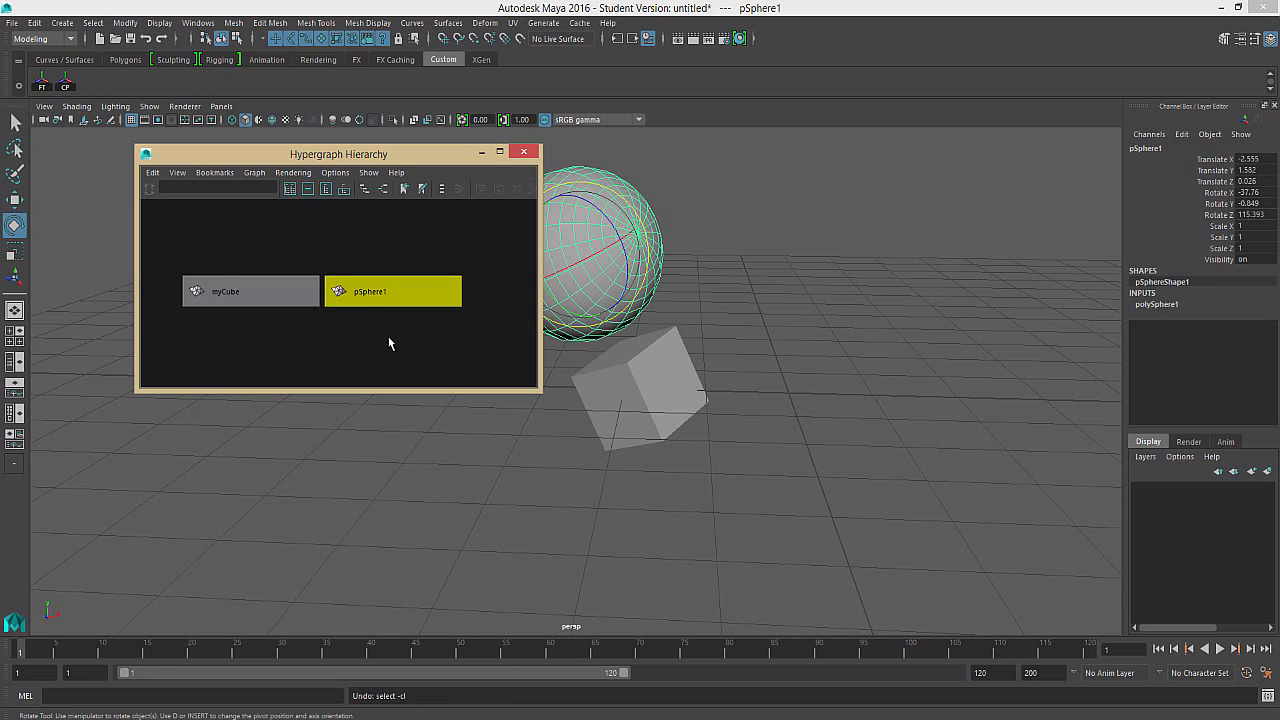
{"action": "left_click", "coordinate": [777, 215]}
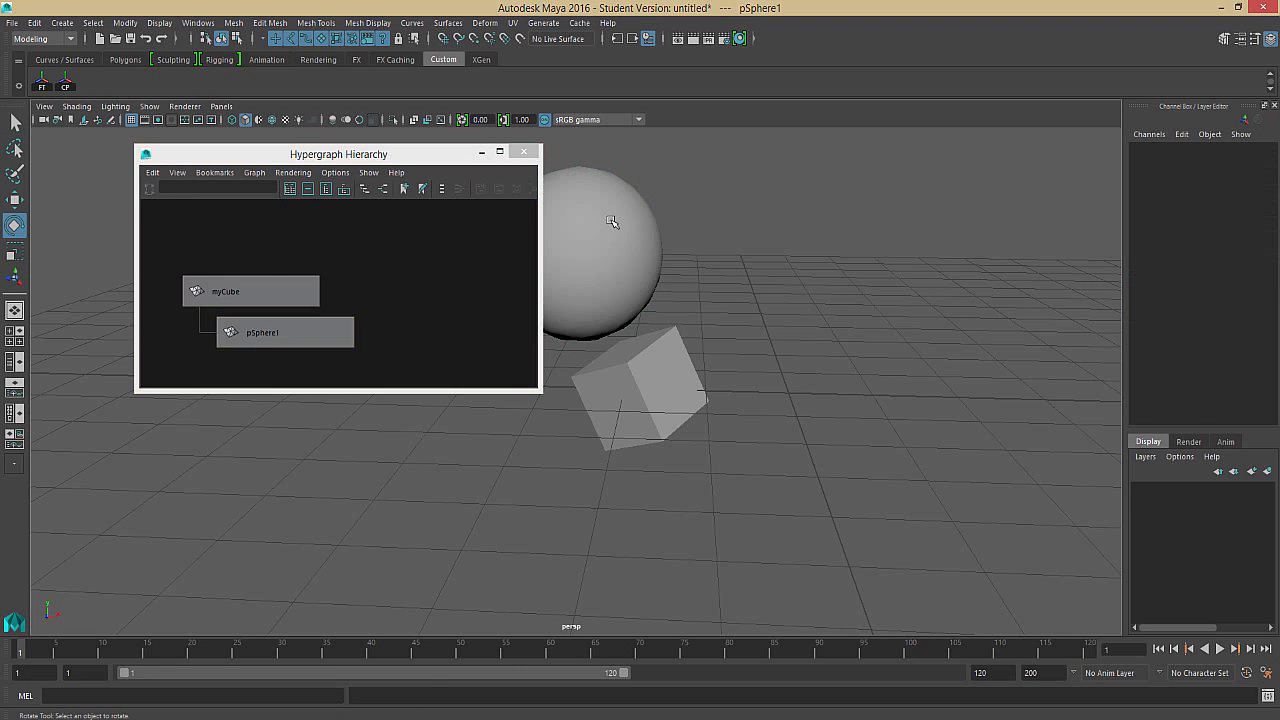
{"action": "left_click", "coordinate": [612, 217]}
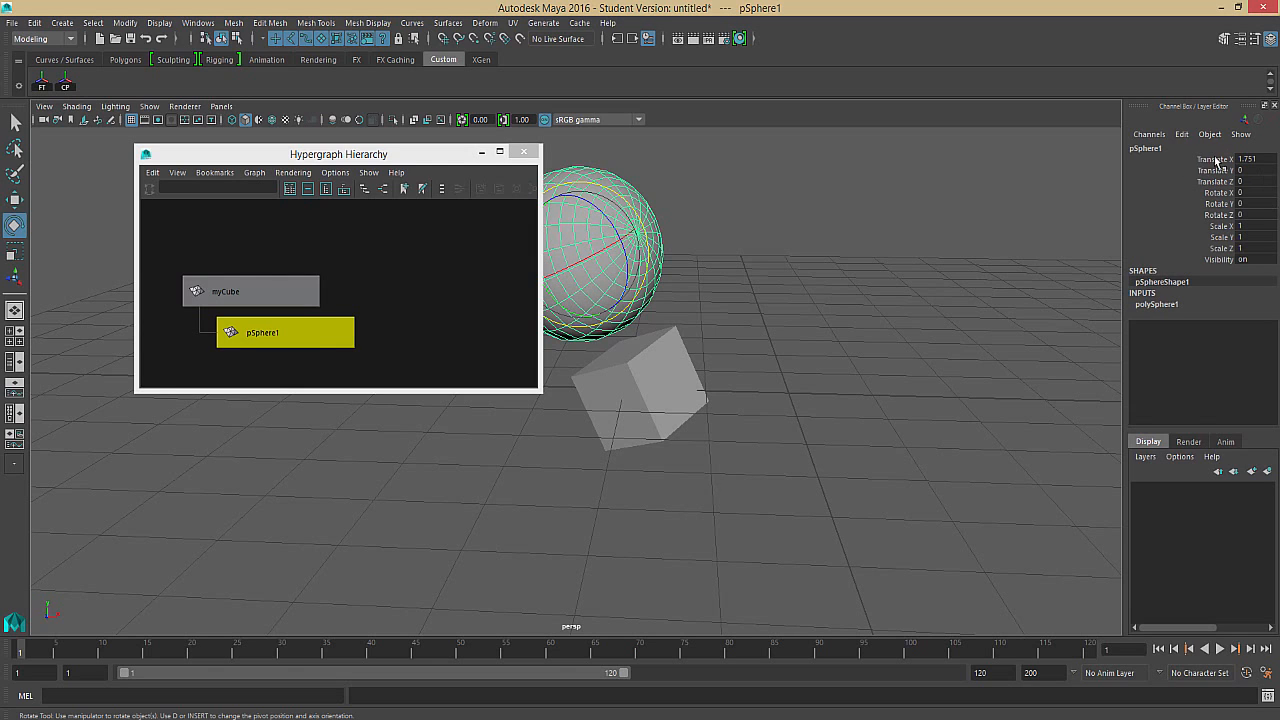
Unparent the sphere once more to compare its transform values, clear the selection and undo the unparenting
{"action": "middle_click_drag", "start_coordinate": [282, 333], "coordinate": [442, 313]}
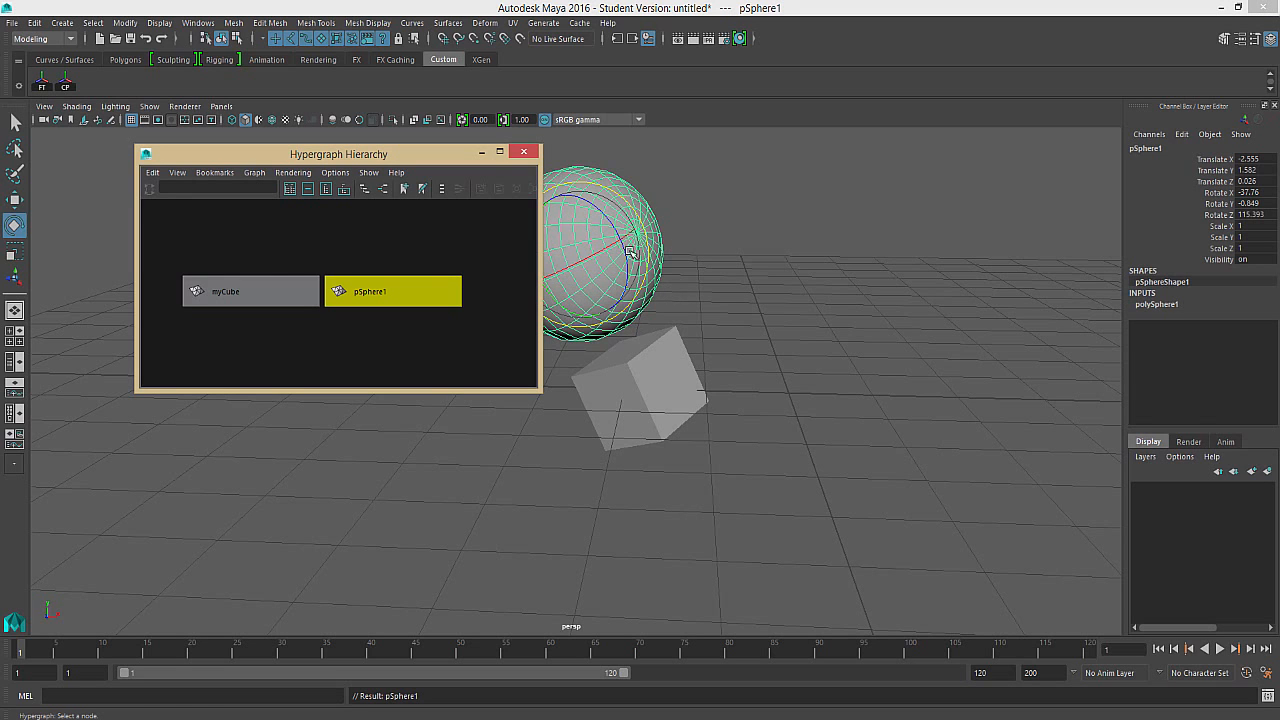
{"action": "left_click", "coordinate": [773, 257]}
{"action": "key", "text": "ctrl+z"}
{"action": "key", "text": "ctrl+z"}
{"action": "key", "text": "ctrl+z"}
{"action": "key", "text": "ctrl+z"}
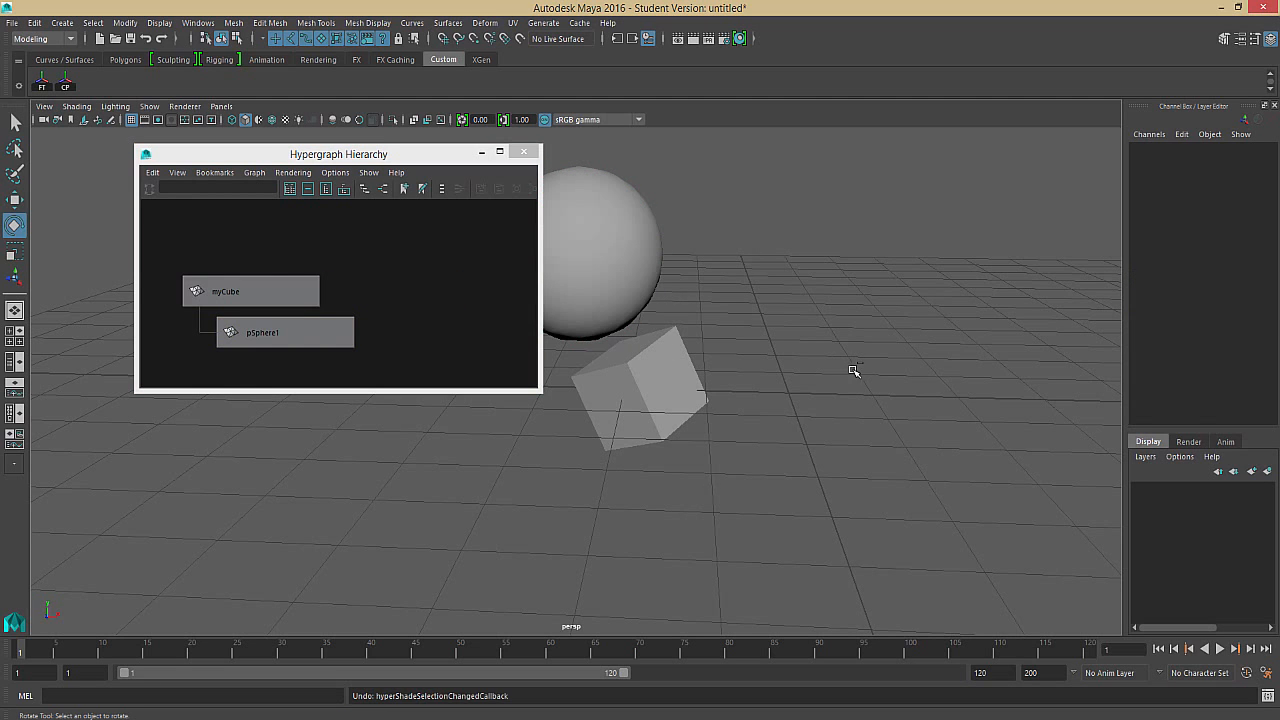
Undo the cube's rotation, then unparent the sphere from myCube in the Hypergraph
{"action": "key", "text": "ctrl+z"}
{"action": "key", "text": "ctrl+z"}
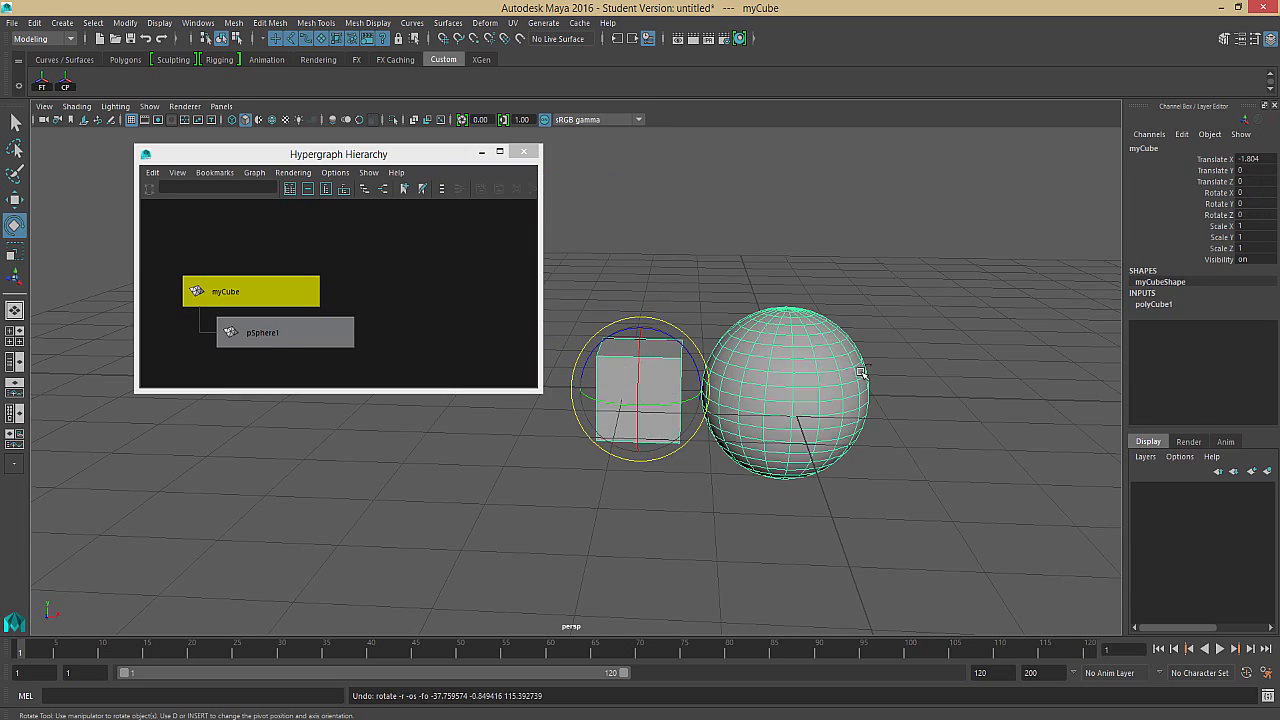
{"action": "left_click", "coordinate": [843, 314]}
{"action": "middle_click_drag", "start_coordinate": [272, 337], "coordinate": [163, 285]}
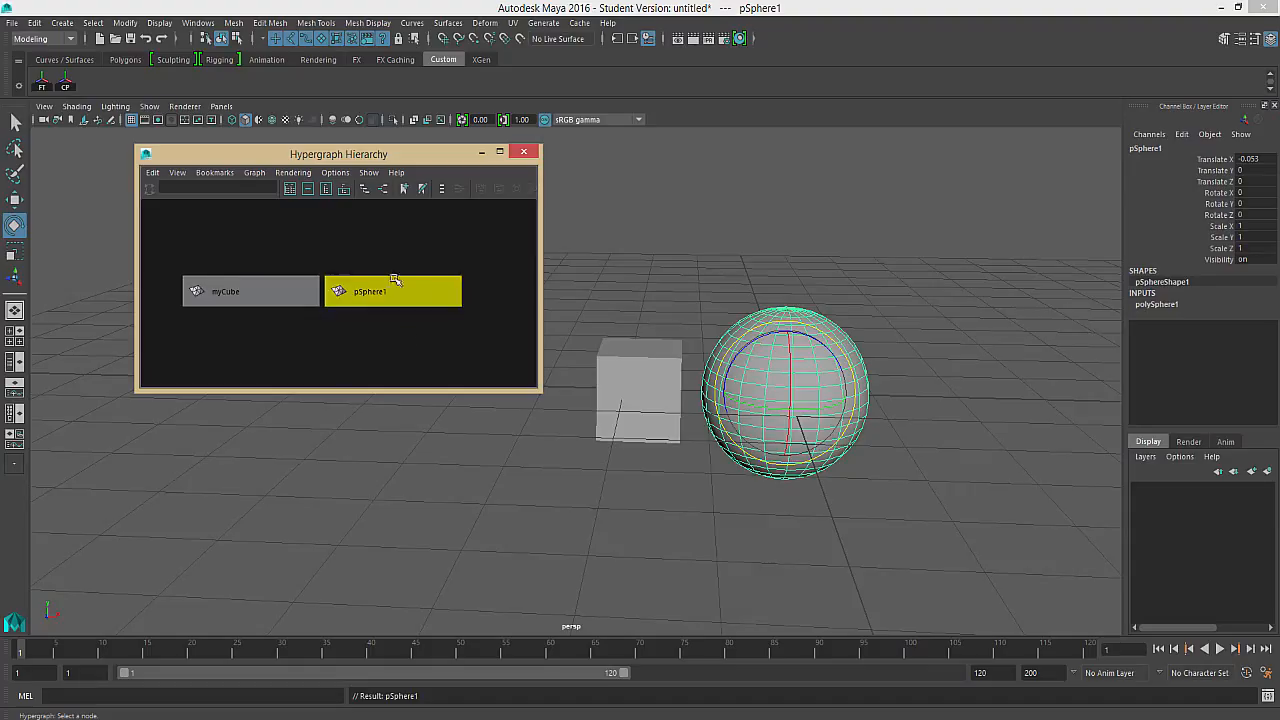
{"action": "left_click", "coordinate": [806, 286]}
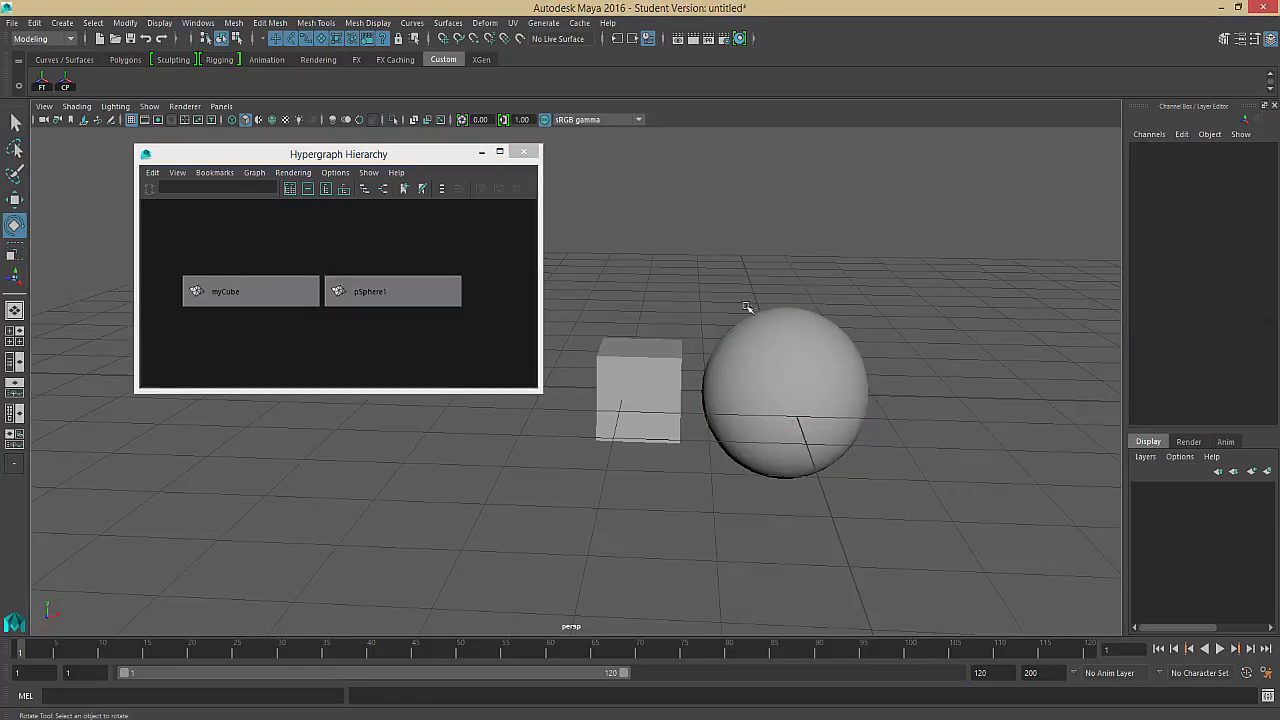
Select the sphere first and the cube second in the viewport, and parent the sphere under myCube
{"action": "left_click", "coordinate": [806, 350]}
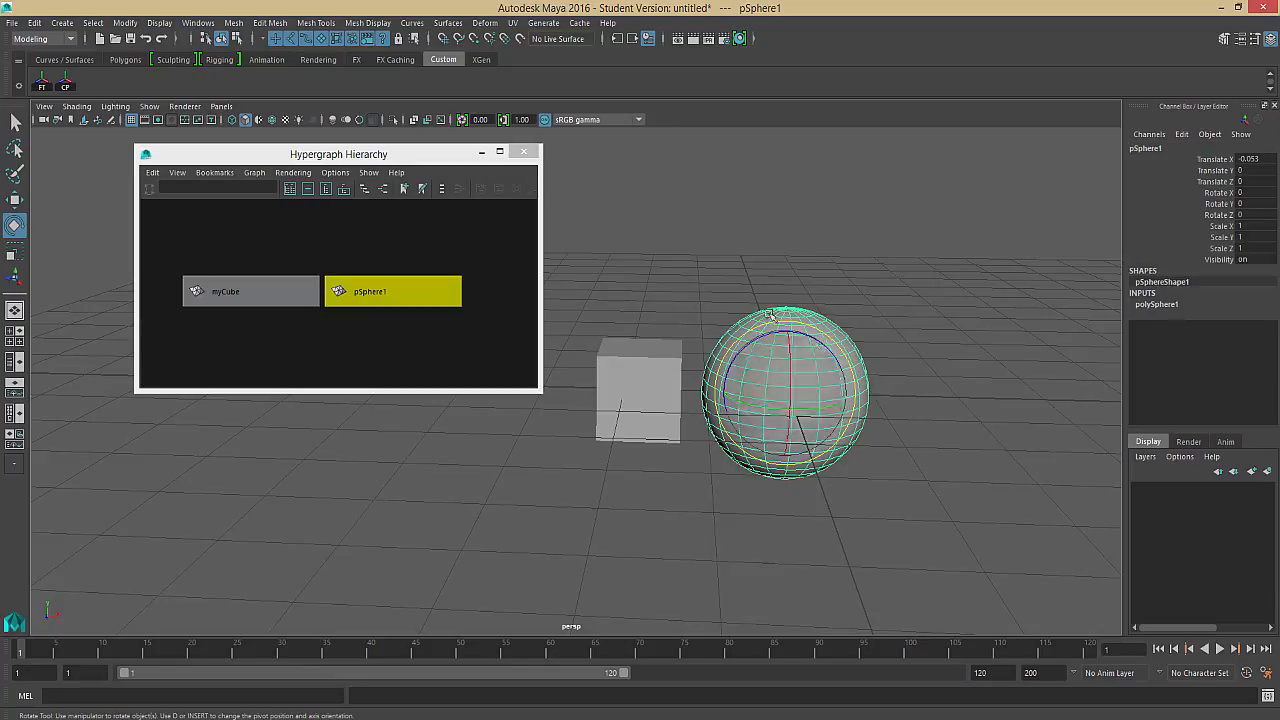
{"action": "key", "text": "q"}
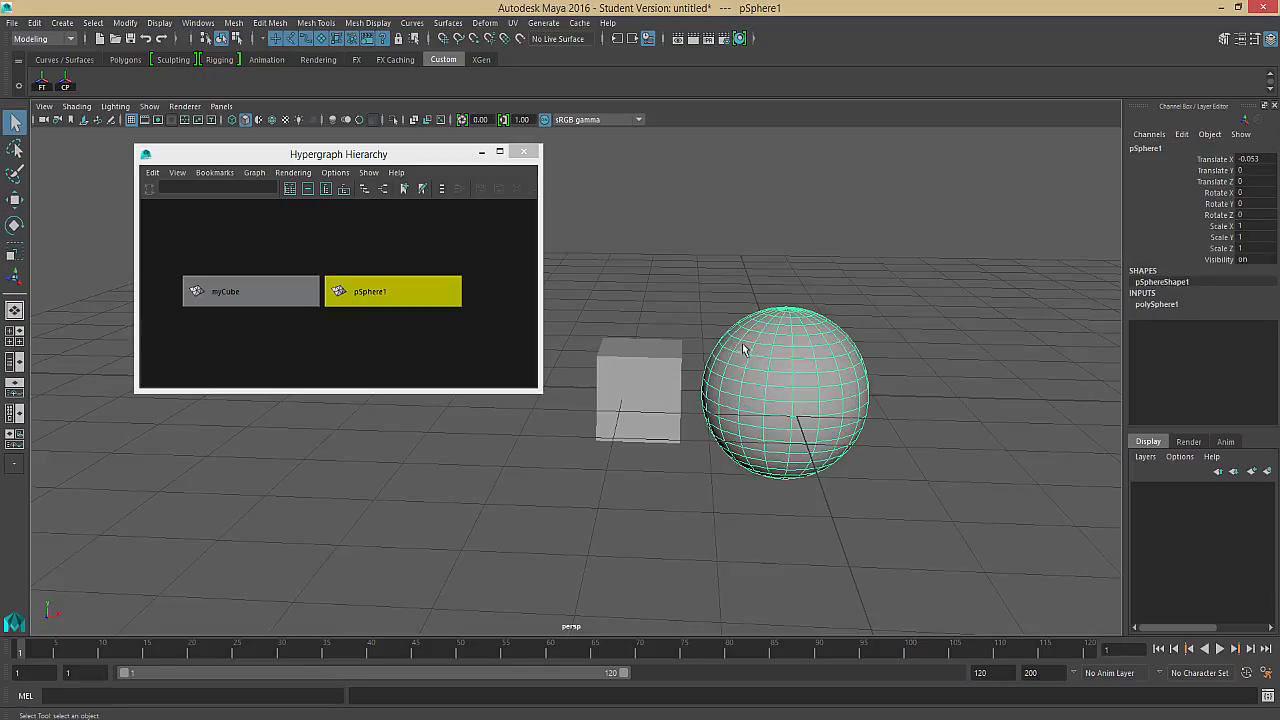
{"action": "left_click", "coordinate": [617, 376], "text": "shift"}
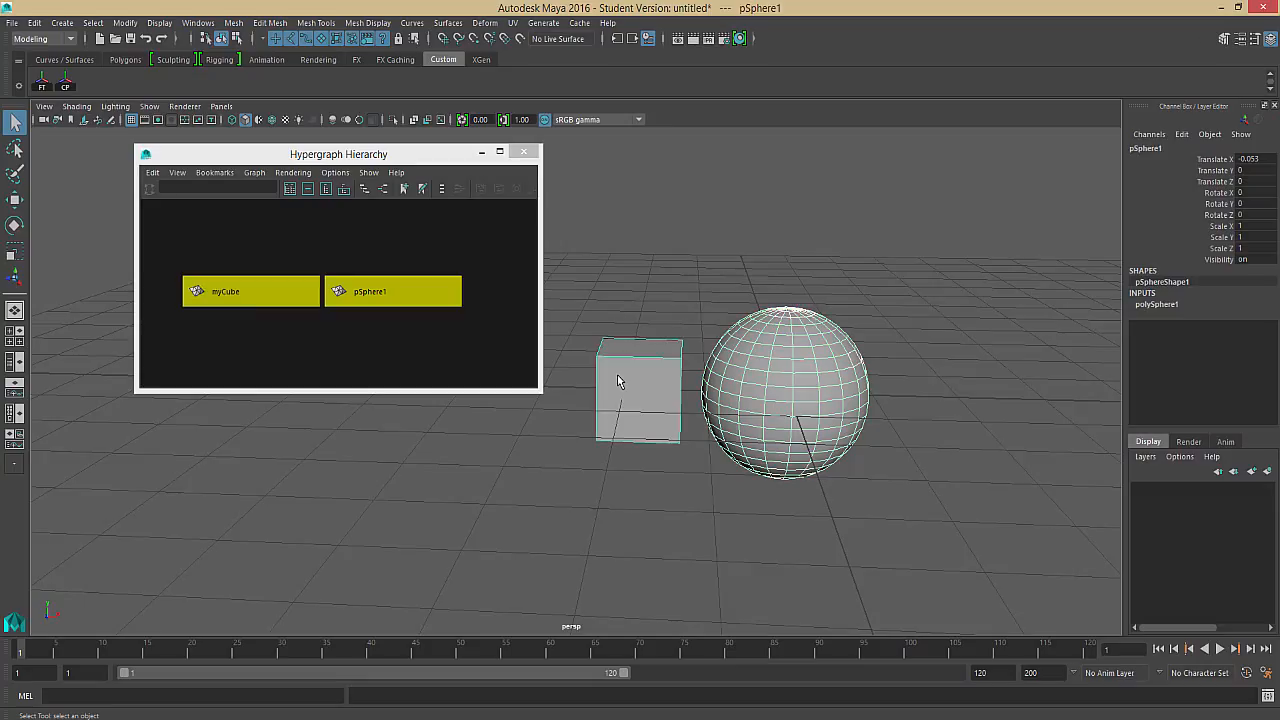
{"action": "left_click", "coordinate": [728, 391]}
{"action": "left_click", "coordinate": [628, 372], "text": "shift"}
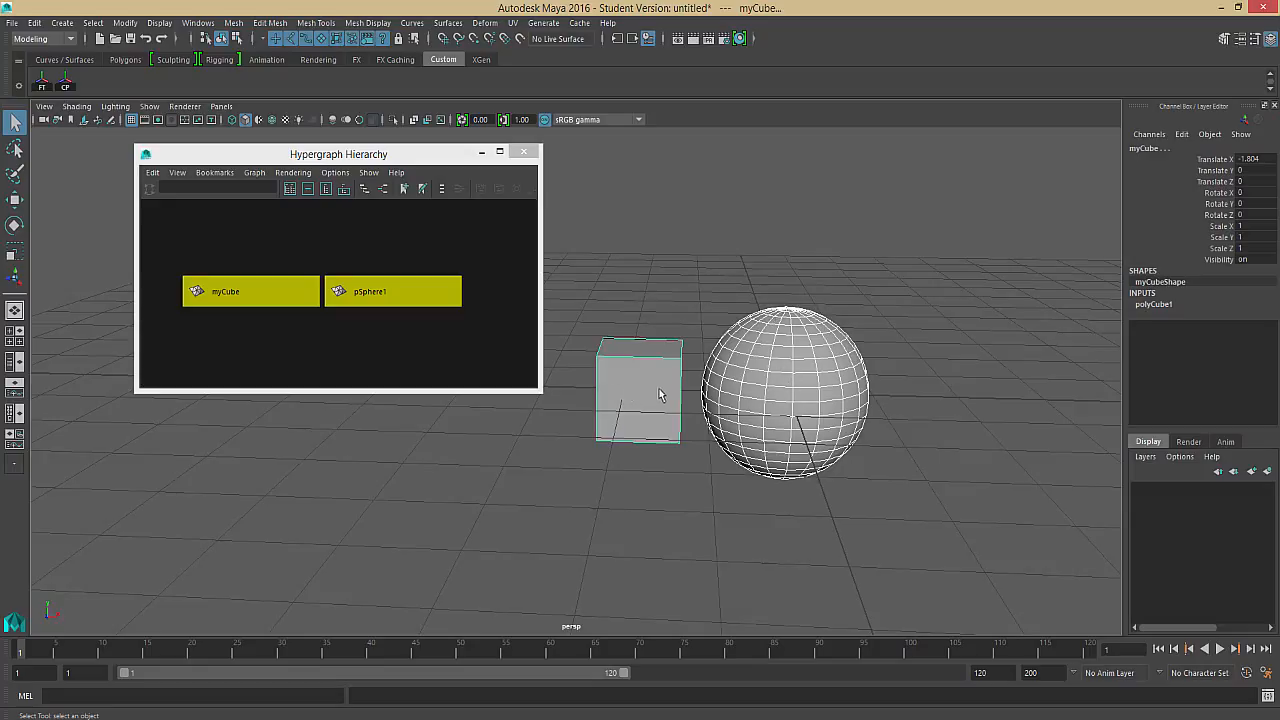
{"action": "key", "text": "p"}
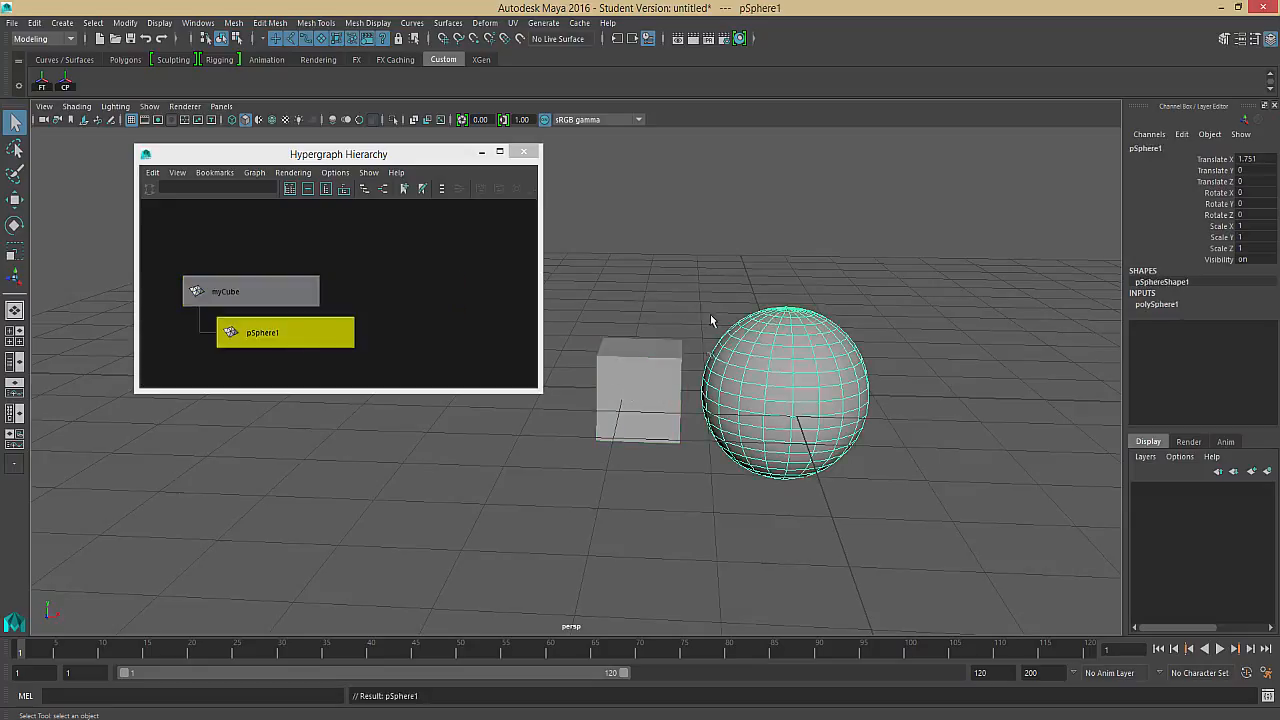
Select the myCube and pSphere1 nodes in turn in the Hypergraph to examine the parent-child relationship
{"action": "left_click", "coordinate": [471, 295]}
{"action": "left_click", "coordinate": [285, 289]}
{"action": "left_click", "coordinate": [294, 332]}
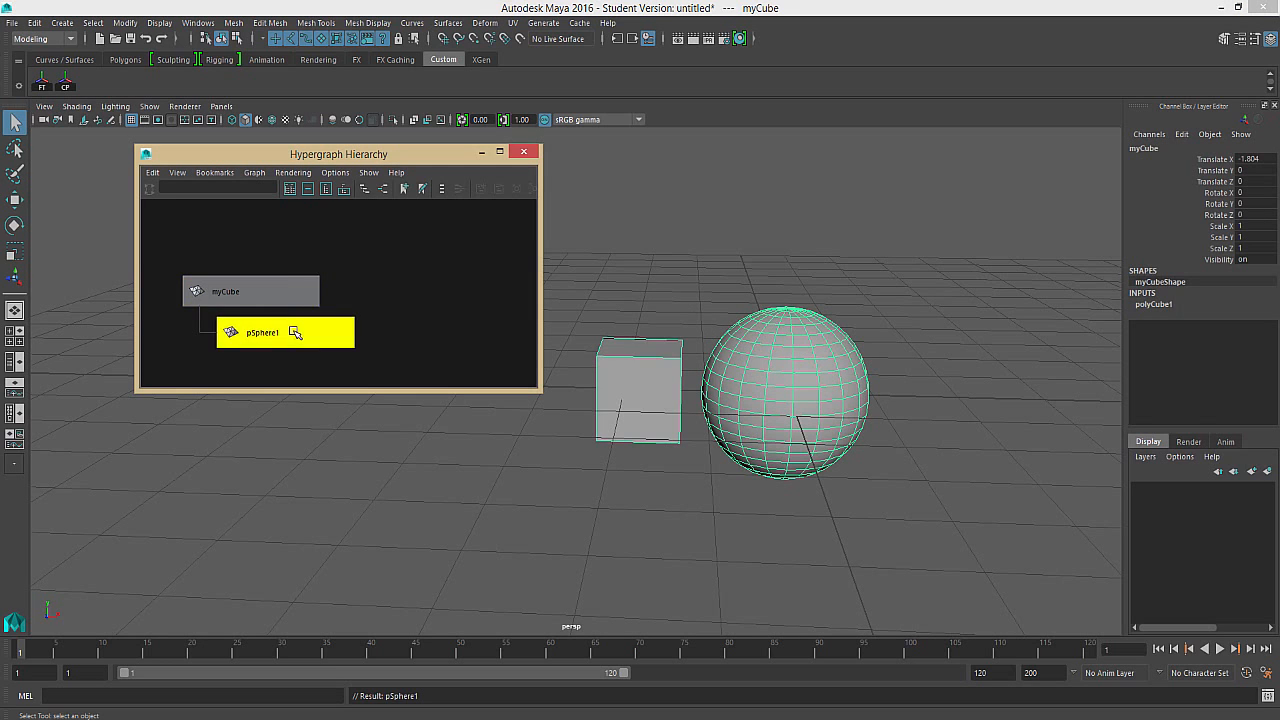
{"action": "left_click", "coordinate": [288, 295]}
{"action": "left_click", "coordinate": [295, 333]}
{"action": "left_click", "coordinate": [242, 257]}
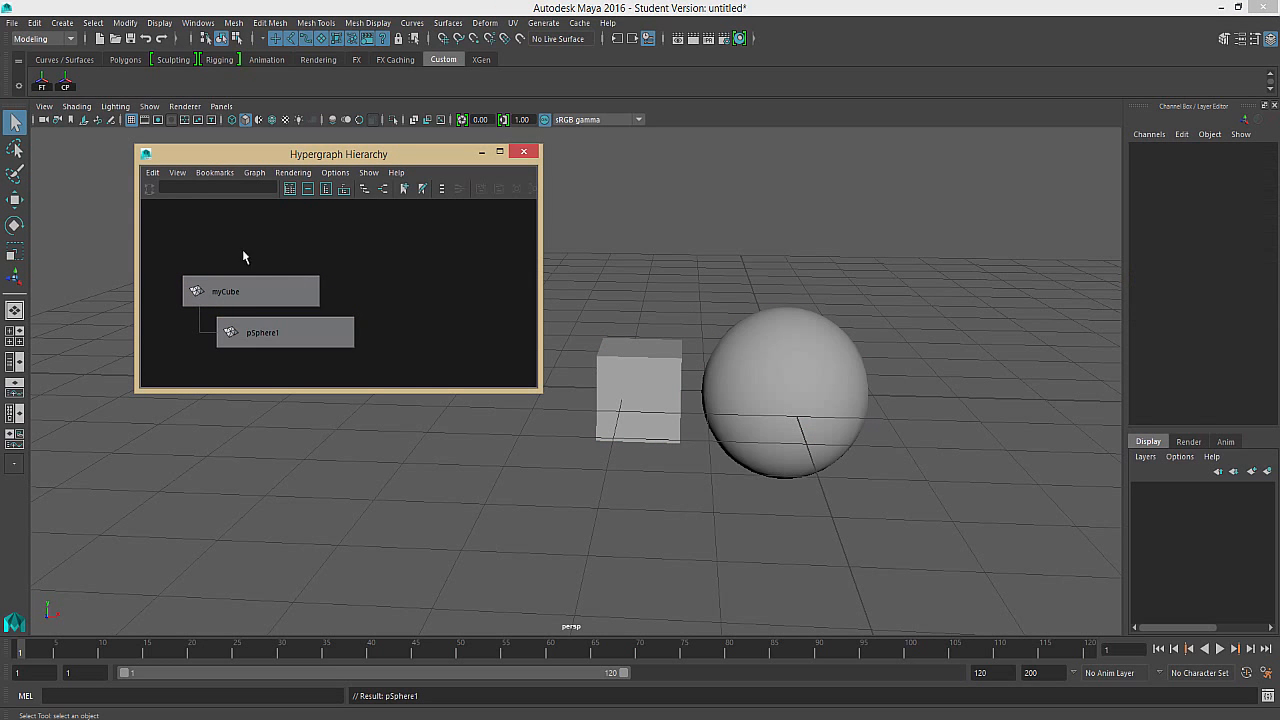
{"action": "left_click", "coordinate": [273, 332]}
{"action": "left_click", "coordinate": [340, 312]}
{"action": "left_click", "coordinate": [277, 290]}
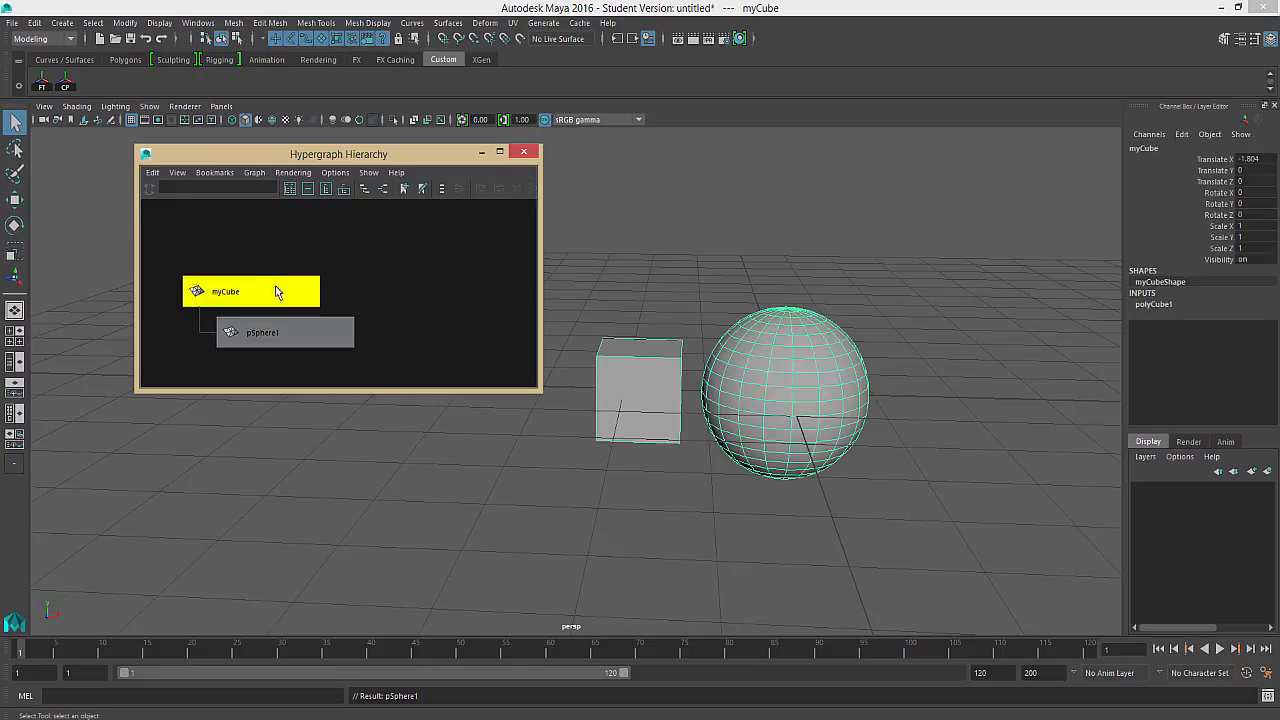
Rotate the parent cube to about -69.6, -20.5 and 10.2 degrees, then undo the rotation and the sphere's parenting
{"action": "left_click", "coordinate": [649, 374]}
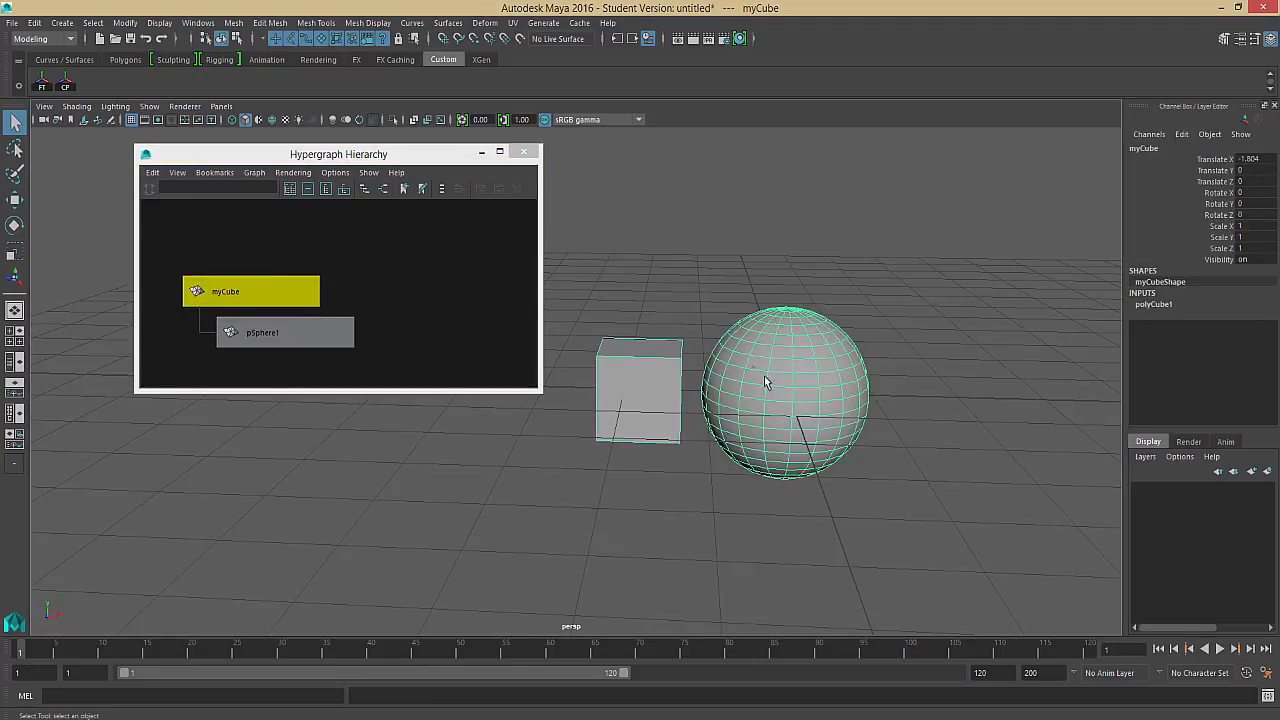
{"action": "key", "text": "e"}
{"action": "left_click_drag", "start_coordinate": [656, 330], "coordinate": [773, 329]}
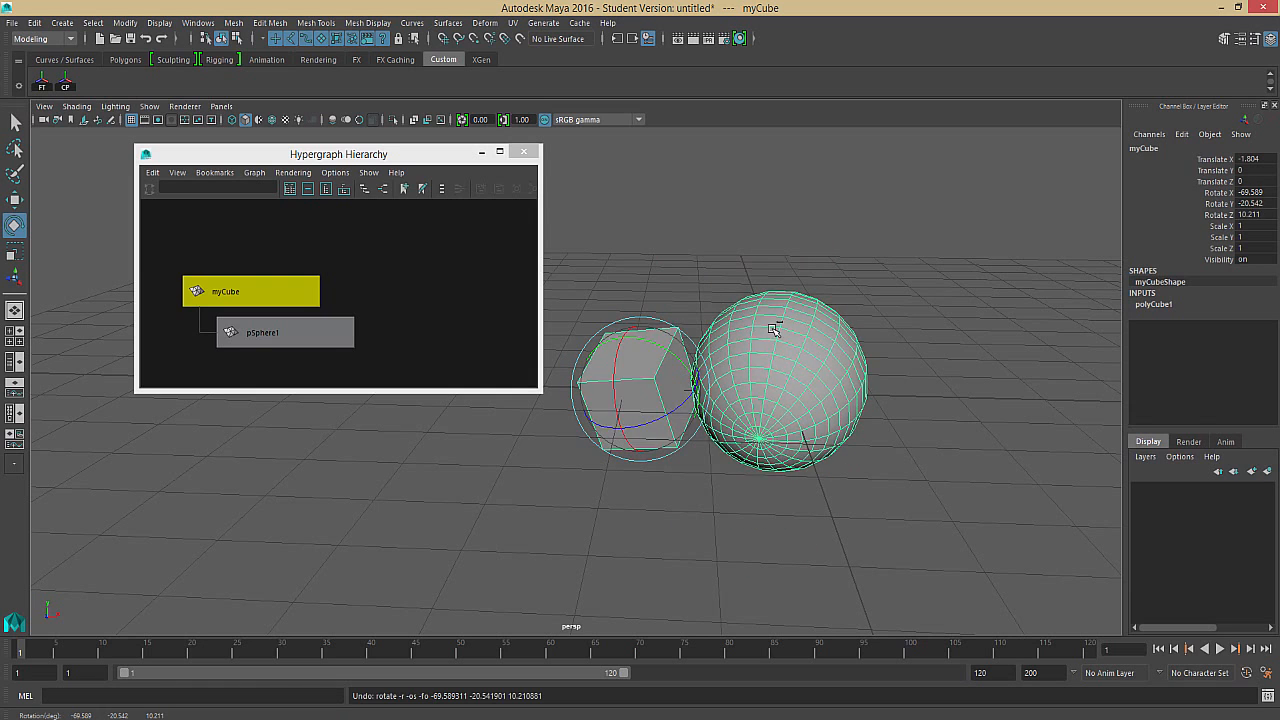
{"action": "key", "text": "ctrl+z"}
{"action": "key", "text": "ctrl+z"}
{"action": "key", "text": "ctrl+z"}
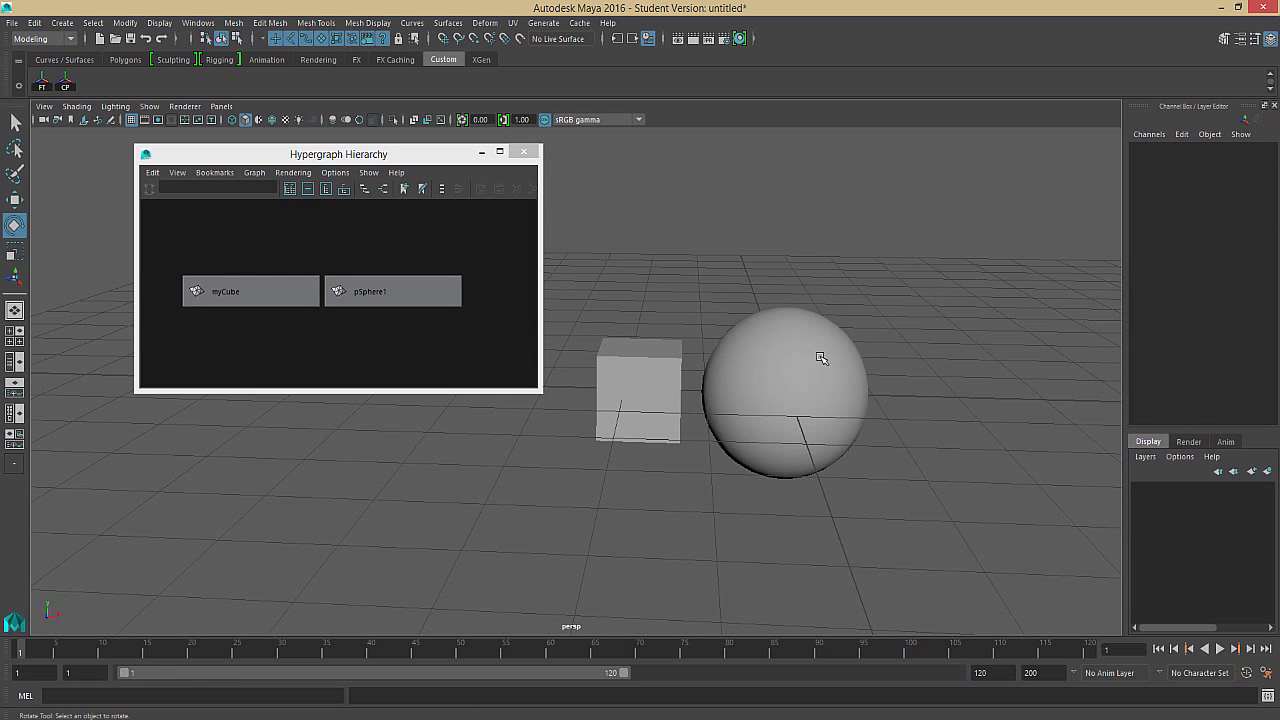
Parent the sphere under the cube once more from the viewport selection, clear the selection and undo the parenting
{"action": "left_click", "coordinate": [821, 358]}
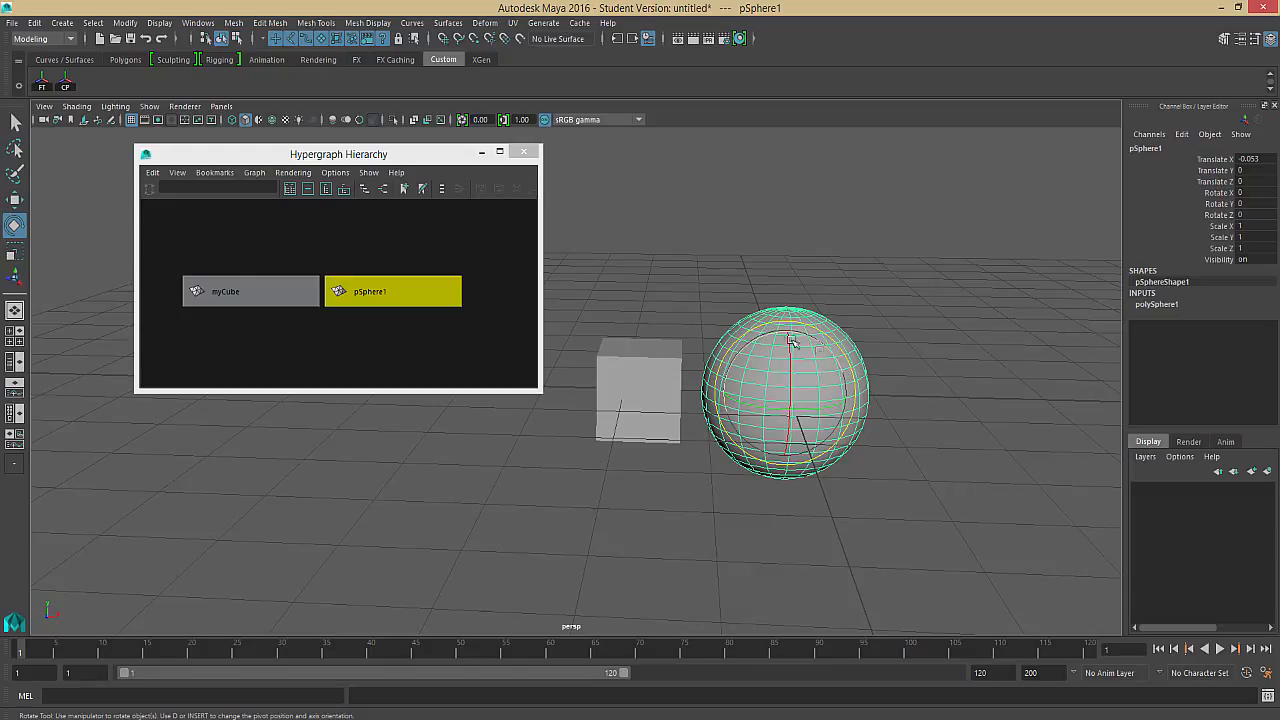
{"action": "left_click", "coordinate": [645, 373], "text": "shift"}
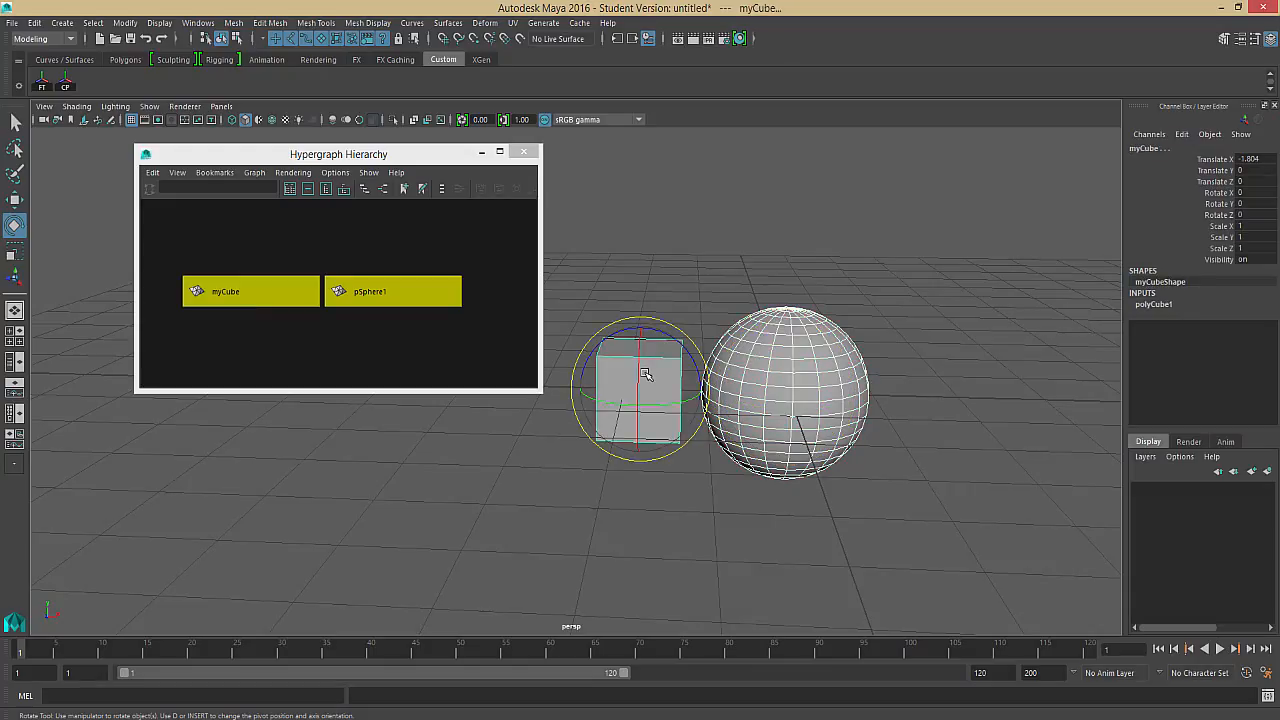
{"action": "left_click", "coordinate": [645, 373], "text": "shift"}
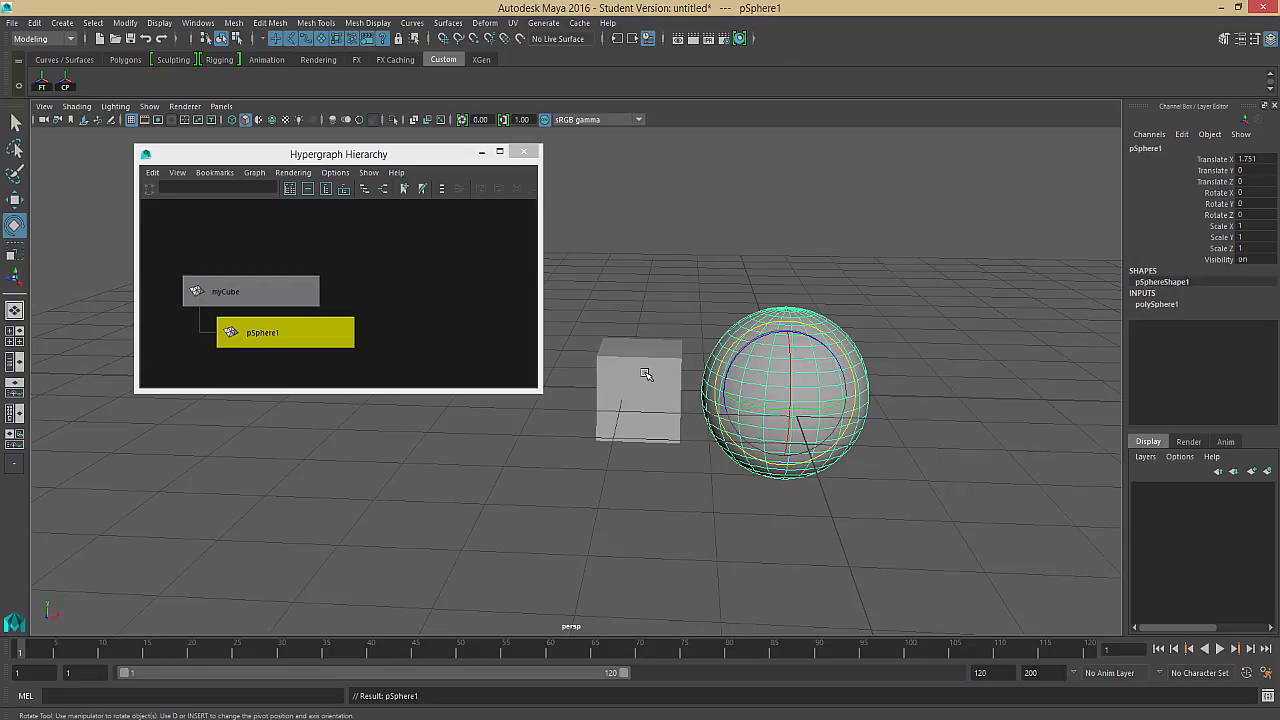
{"action": "left_click", "coordinate": [619, 274]}
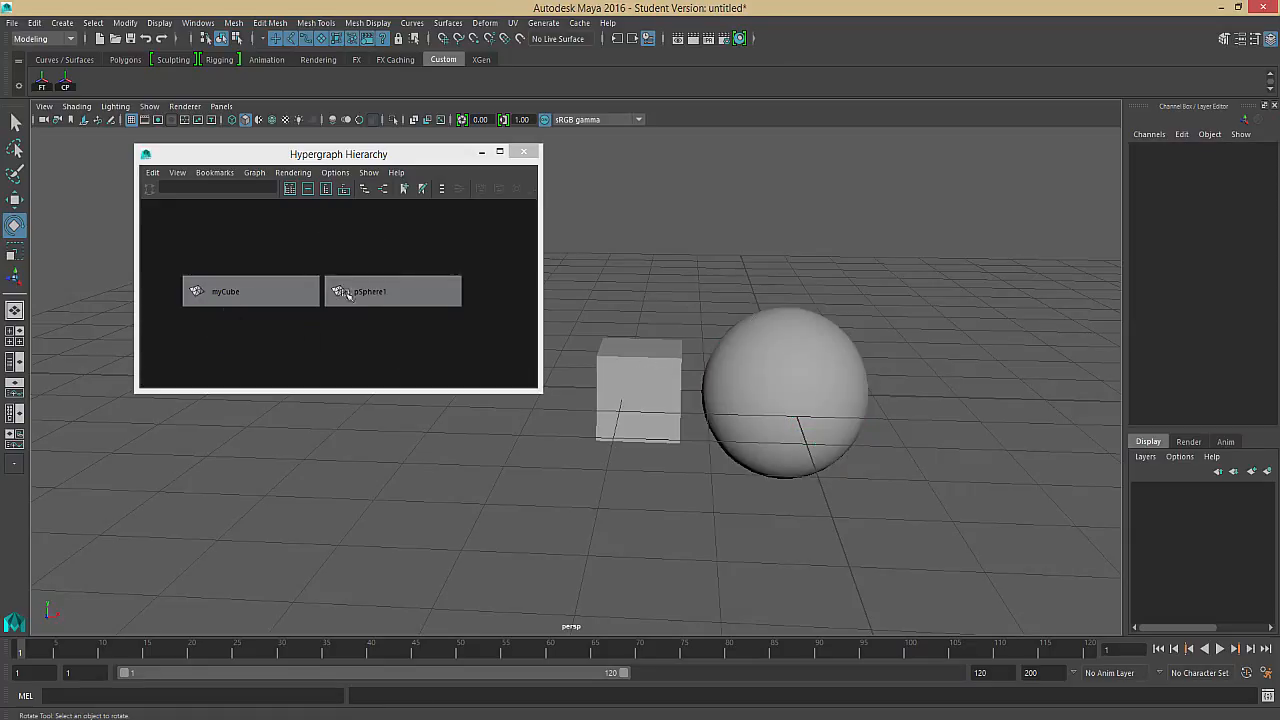
Select the unparented myCube and pSphere1 nodes in turn in the Hypergraph and clear the selection
{"action": "left_click", "coordinate": [224, 283]}
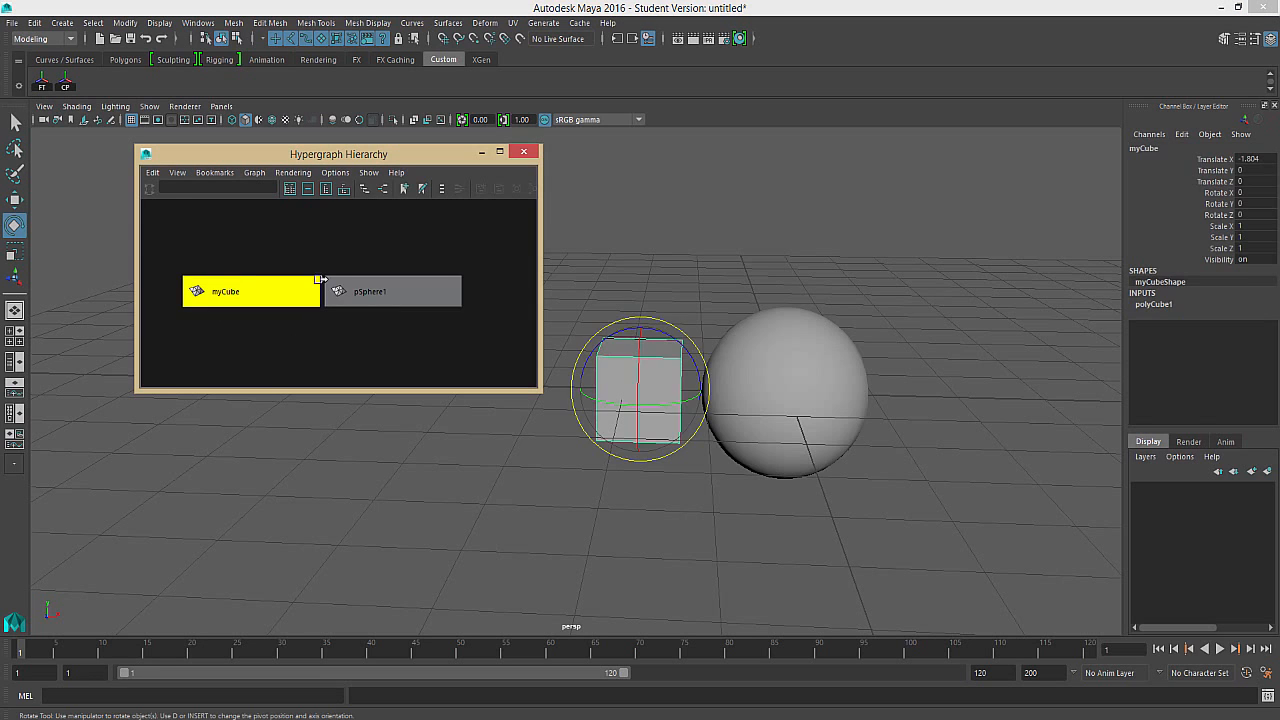
{"action": "left_click", "coordinate": [345, 287]}
{"action": "left_click", "coordinate": [278, 280]}
{"action": "left_click", "coordinate": [278, 236]}
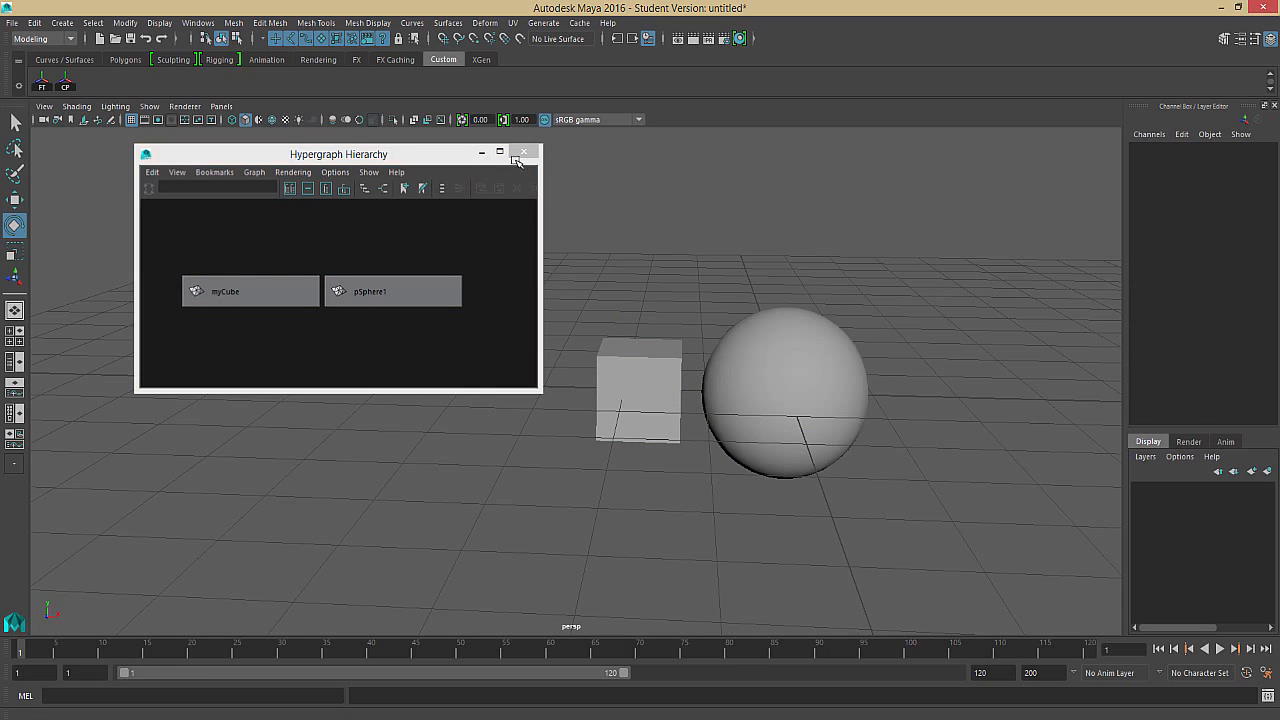
Close the Hypergraph and open the Outliner, placing it beside the objects and lengthening its window
{"action": "left_click", "coordinate": [523, 151]}
{"action": "left_click", "coordinate": [198, 22]}
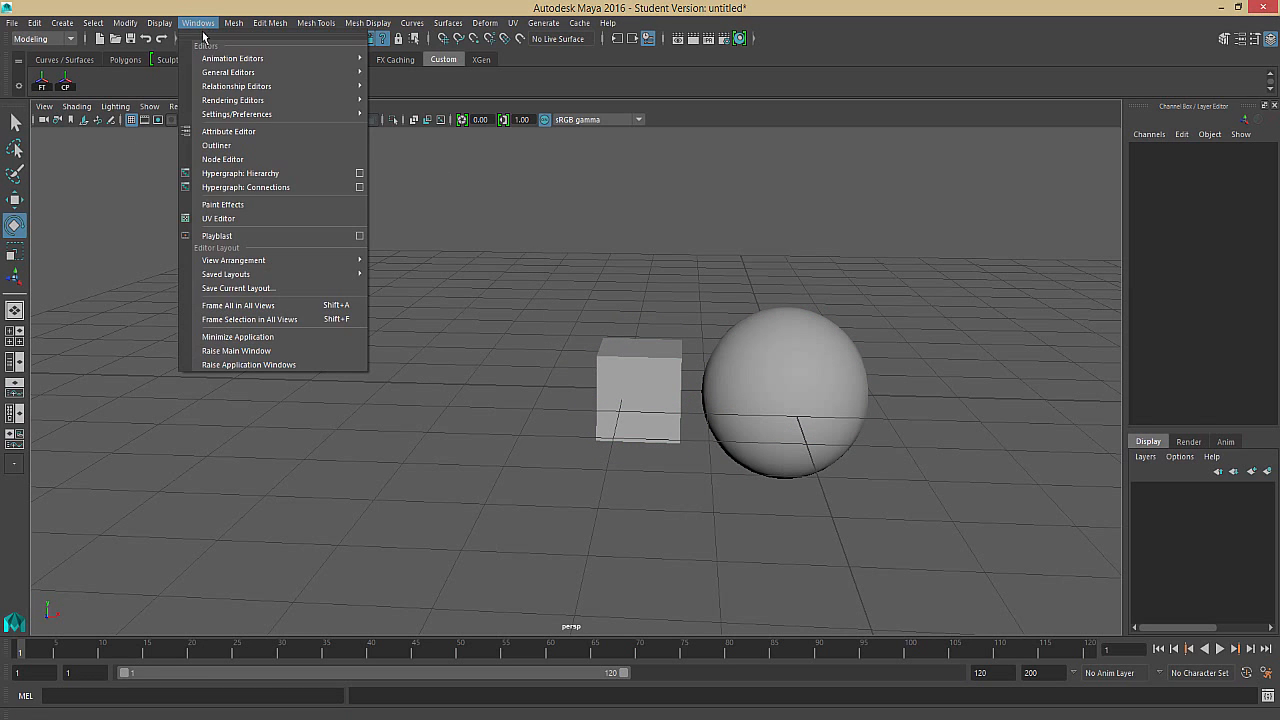
{"action": "left_click", "coordinate": [220, 147]}
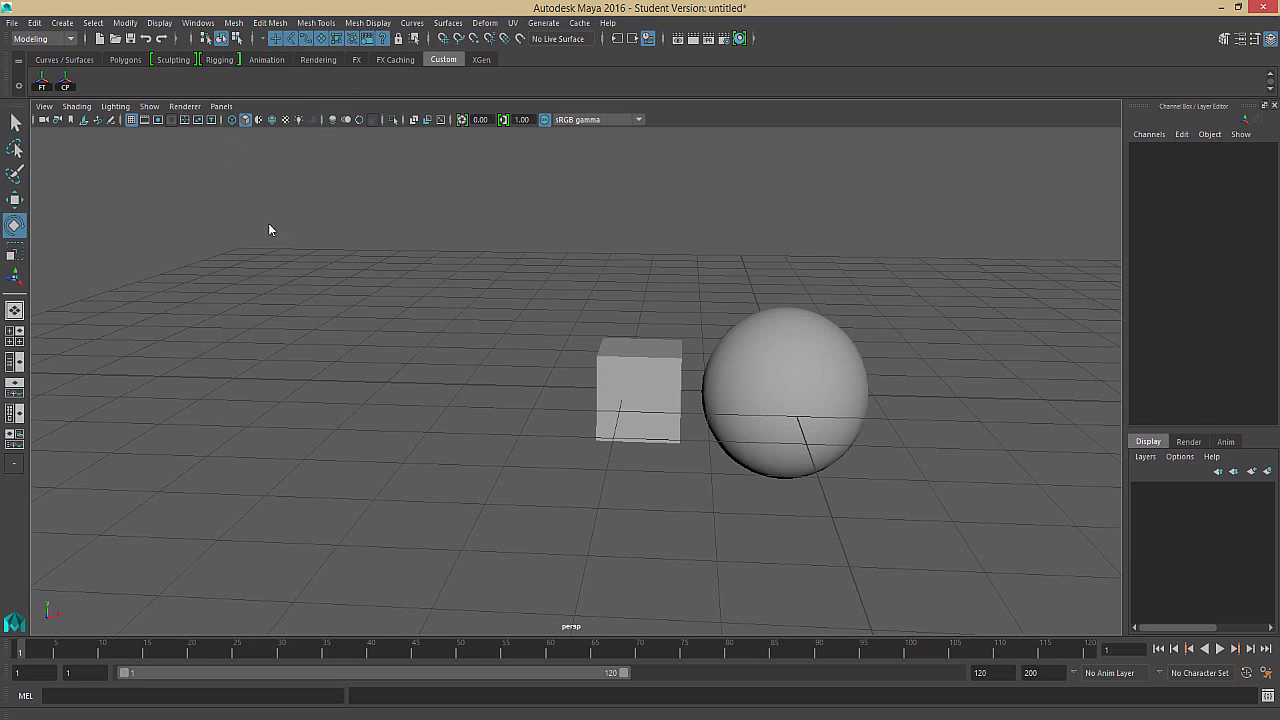
{"action": "left_click_drag", "start_coordinate": [192, 172], "coordinate": [172, 151]}
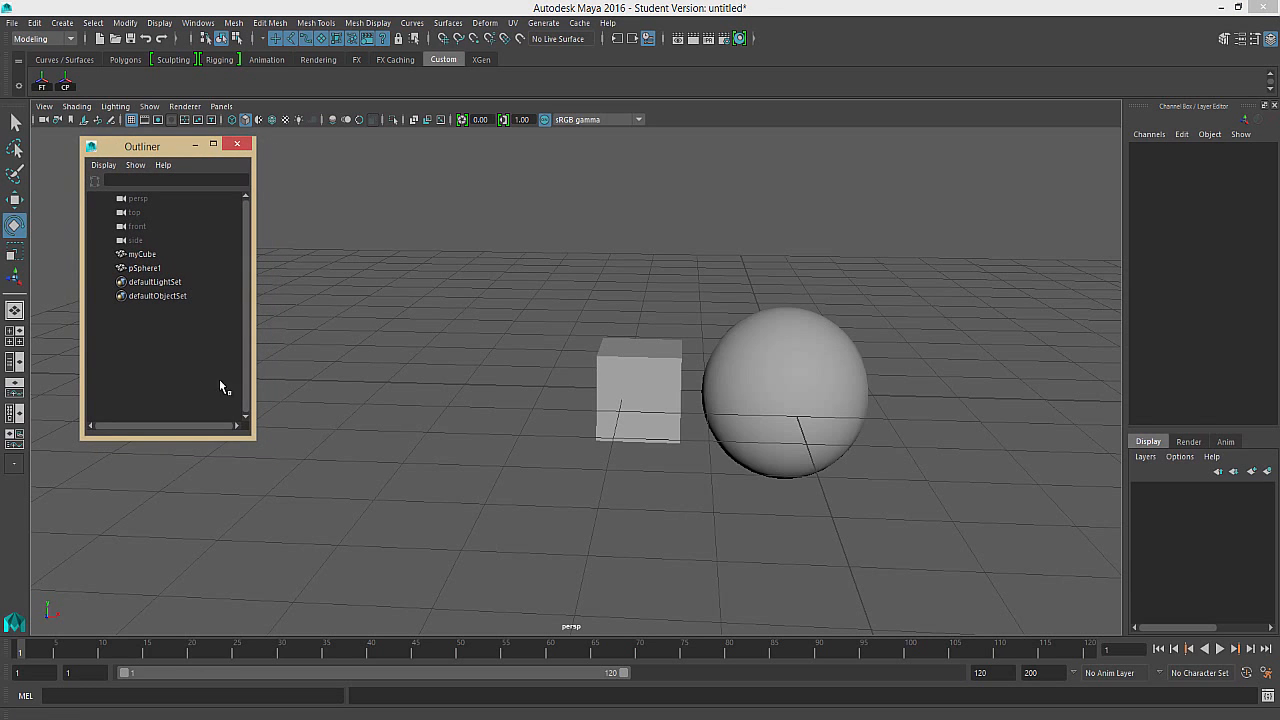
{"action": "left_click_drag", "start_coordinate": [251, 437], "coordinate": [255, 587]}
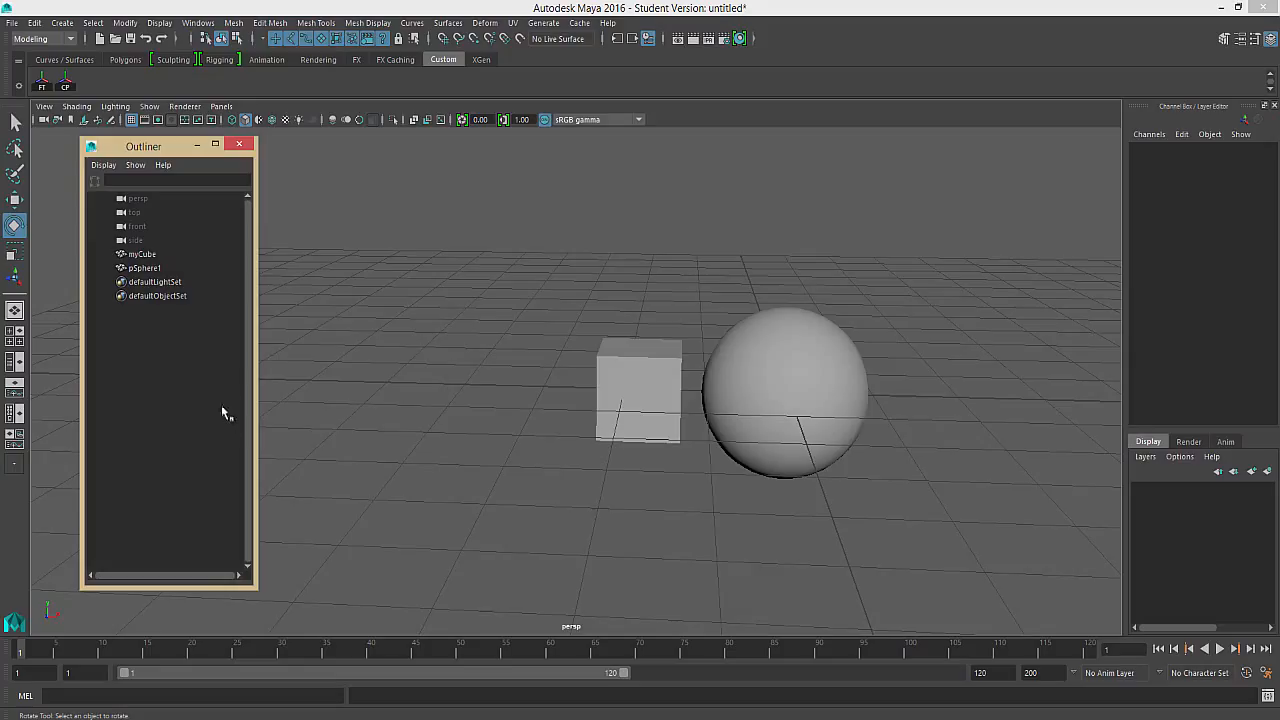
Examine the persp and top cameras and the defaultObjectSet and defaultLightSet entries in the Outliner
{"action": "left_click", "coordinate": [130, 203]}
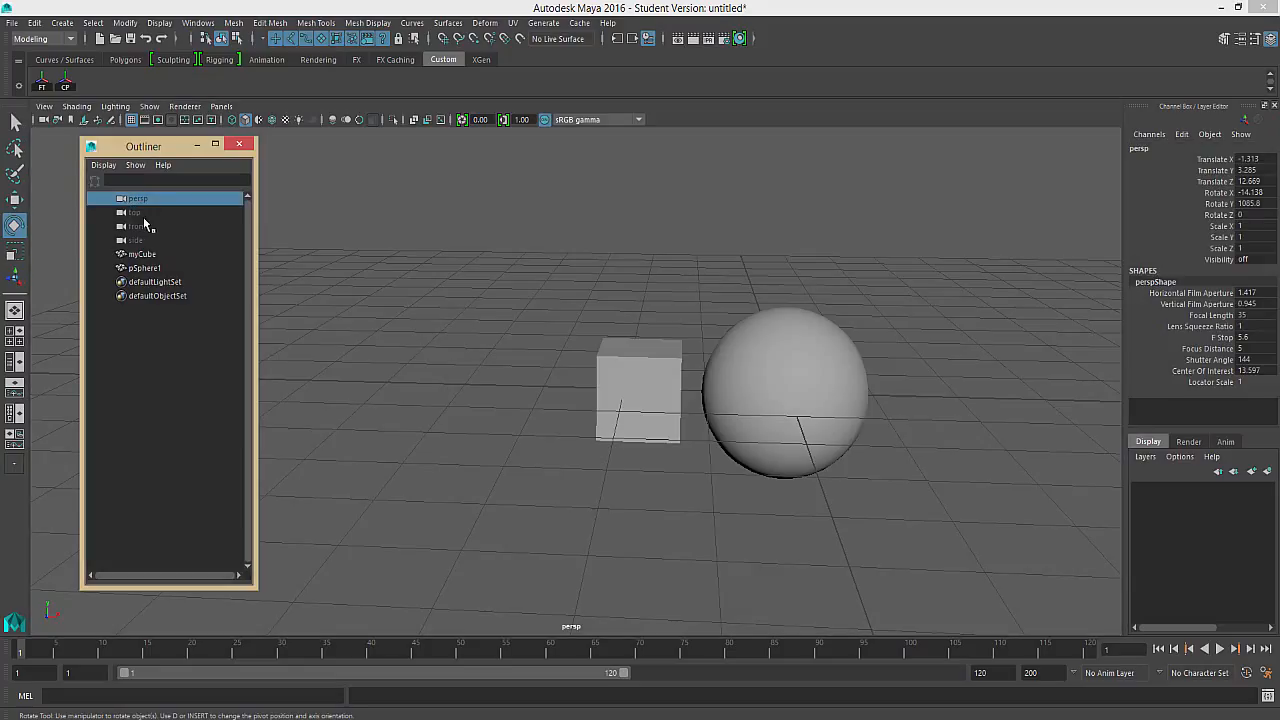
{"action": "left_click", "coordinate": [128, 211]}
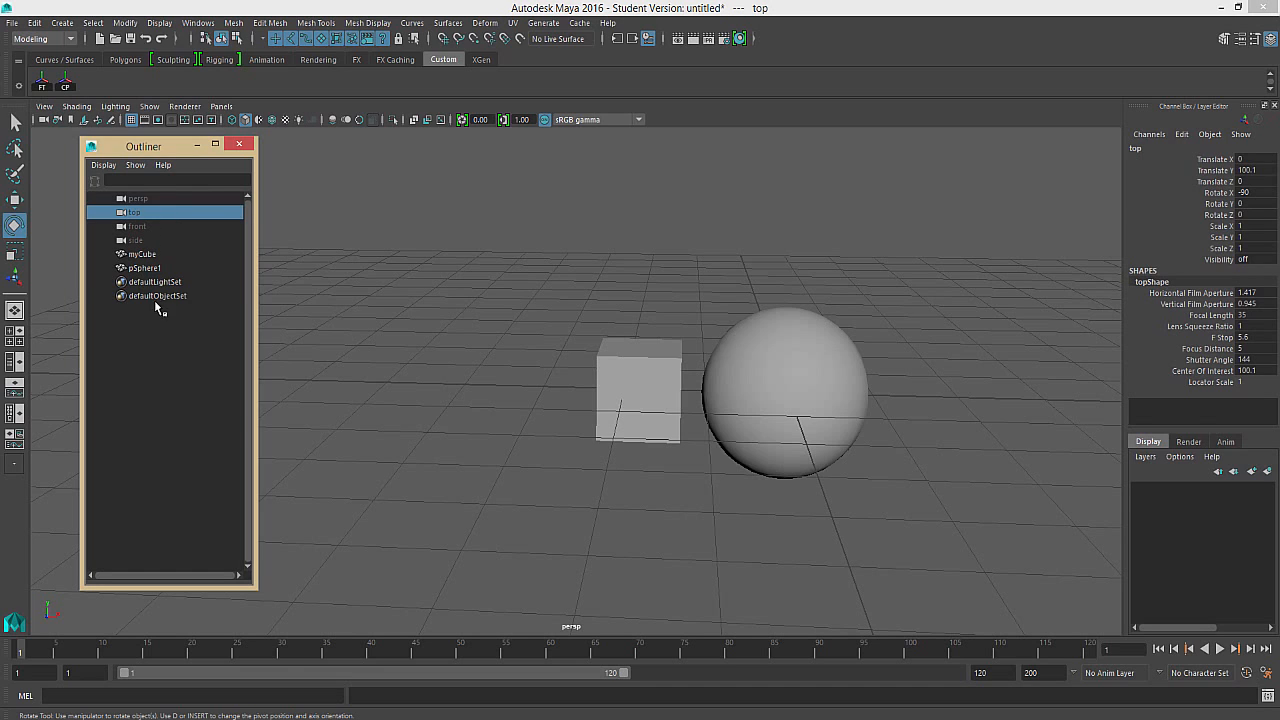
{"action": "left_click", "coordinate": [157, 298]}
{"action": "left_click", "coordinate": [121, 284]}
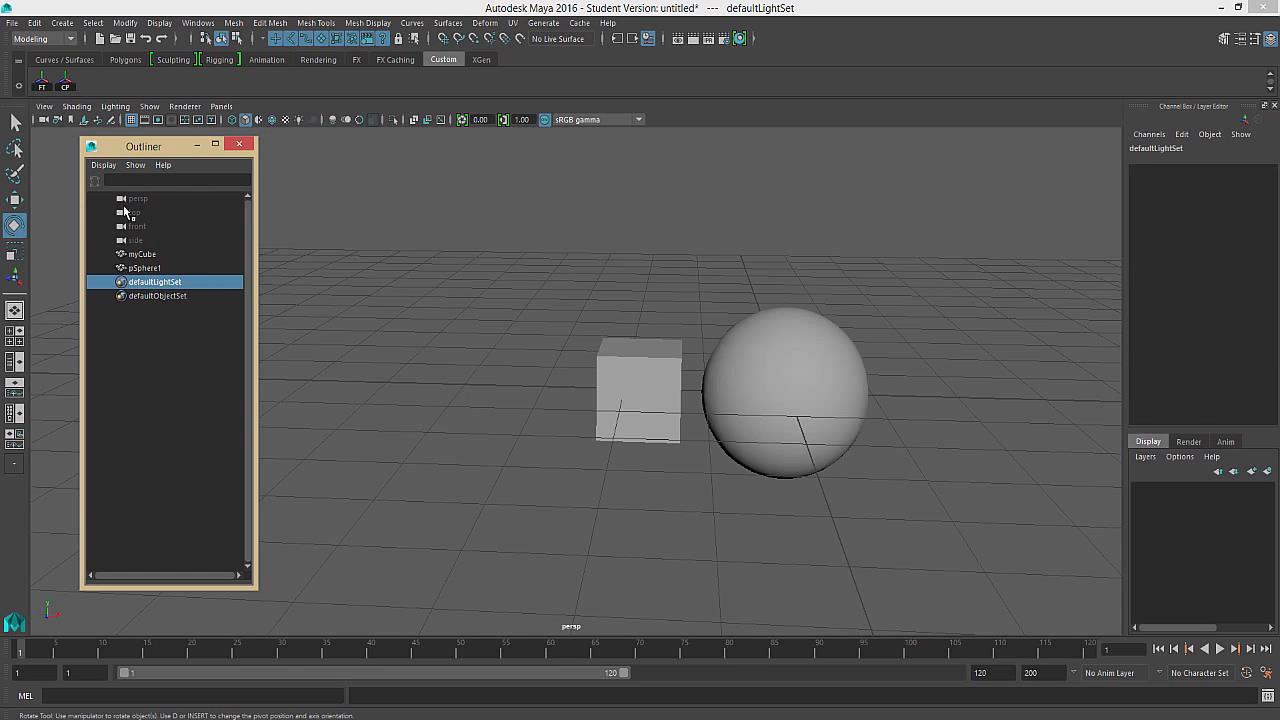
Select myCube and pSphere1 alternately in the Outliner to examine which scene object each entry represents
{"action": "left_click", "coordinate": [166, 256]}
{"action": "left_click", "coordinate": [145, 269]}
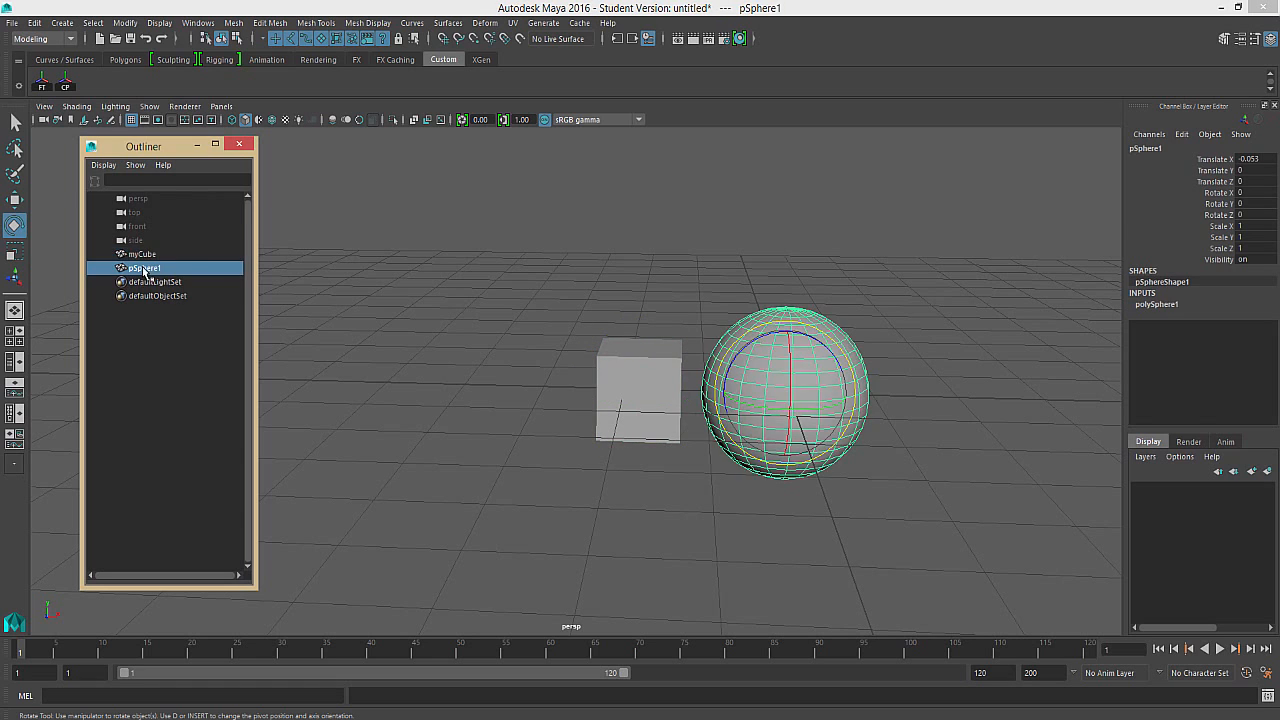
{"action": "left_click", "coordinate": [142, 258]}
{"action": "left_click", "coordinate": [145, 268]}
{"action": "left_click", "coordinate": [142, 259]}
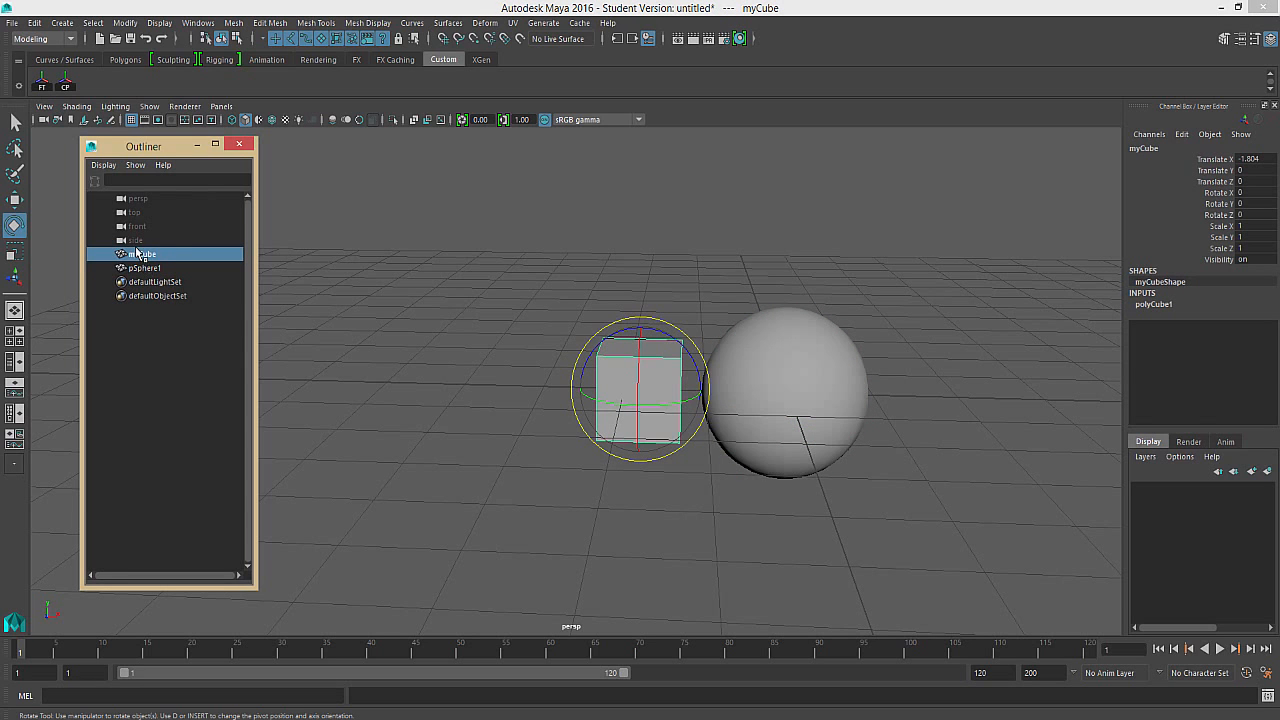
{"action": "left_click", "coordinate": [141, 268]}
{"action": "left_click", "coordinate": [138, 258]}
{"action": "left_click", "coordinate": [143, 268]}
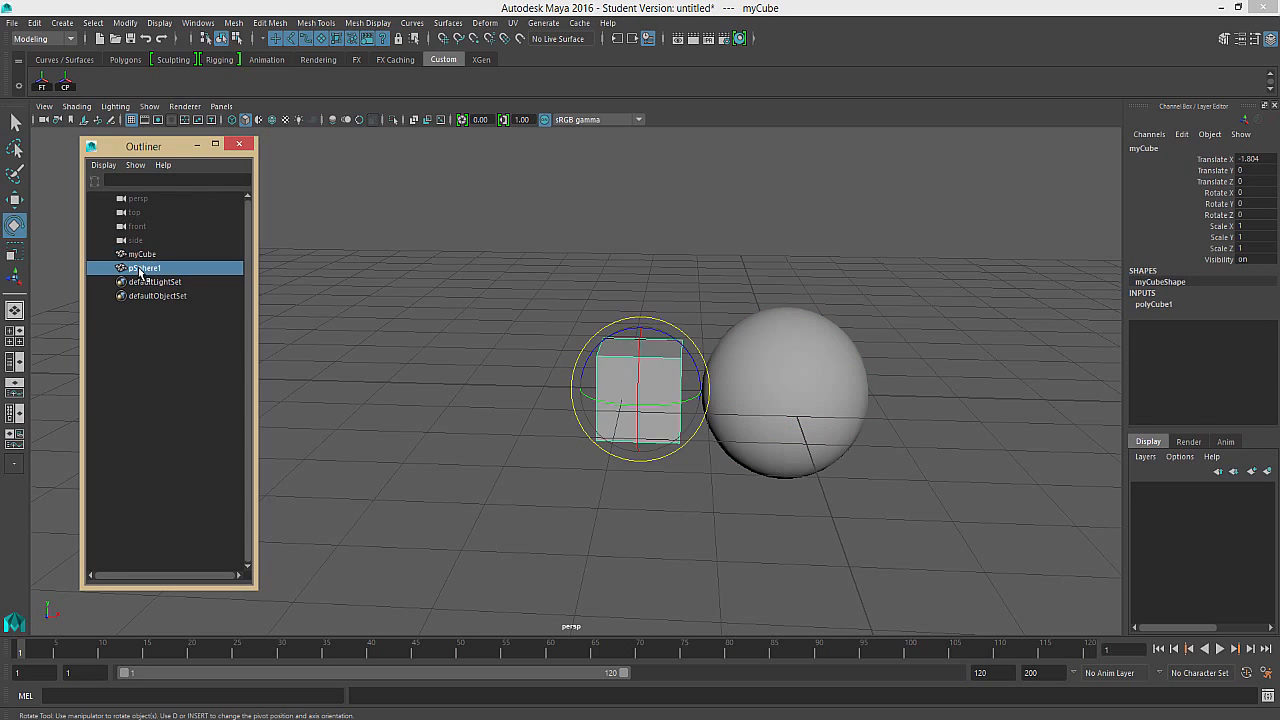
{"action": "left_click", "coordinate": [142, 258]}
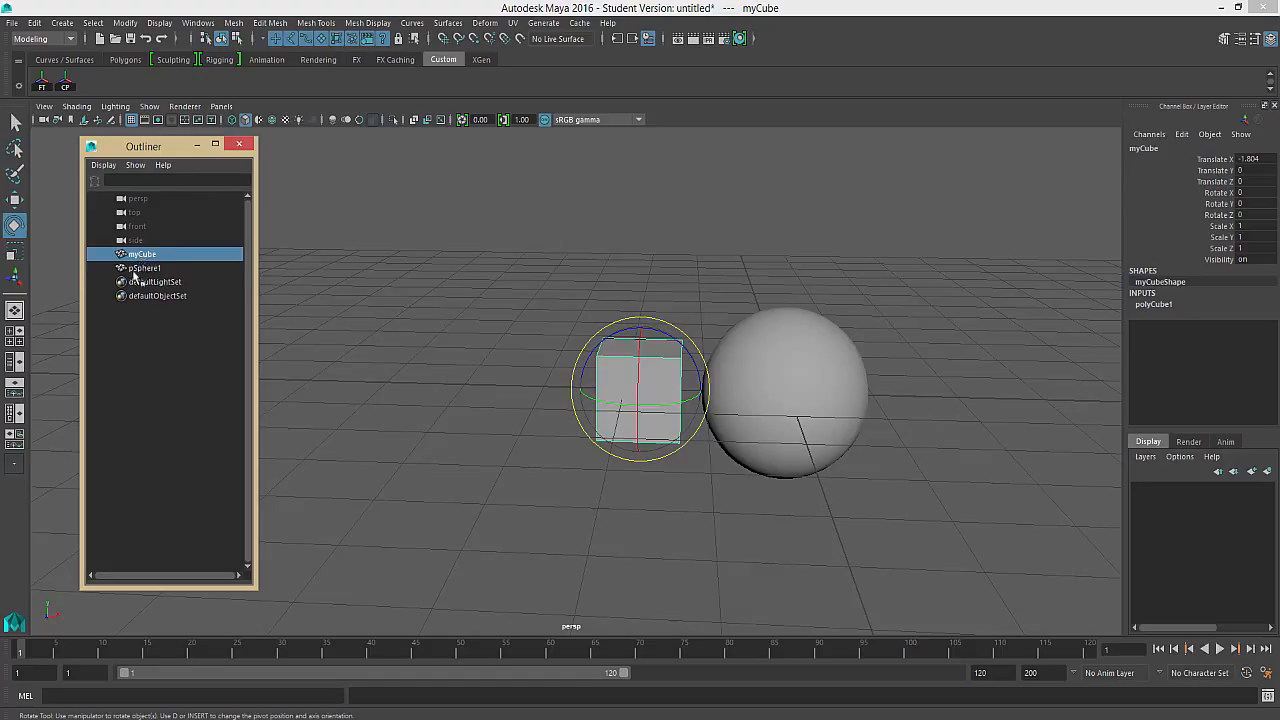
Parent pSphere1 under myCube in the Outliner and expand myCube to select the parent and its child
{"action": "left_click", "coordinate": [143, 269]}
{"action": "left_click_drag", "start_coordinate": [145, 270], "coordinate": [148, 256]}
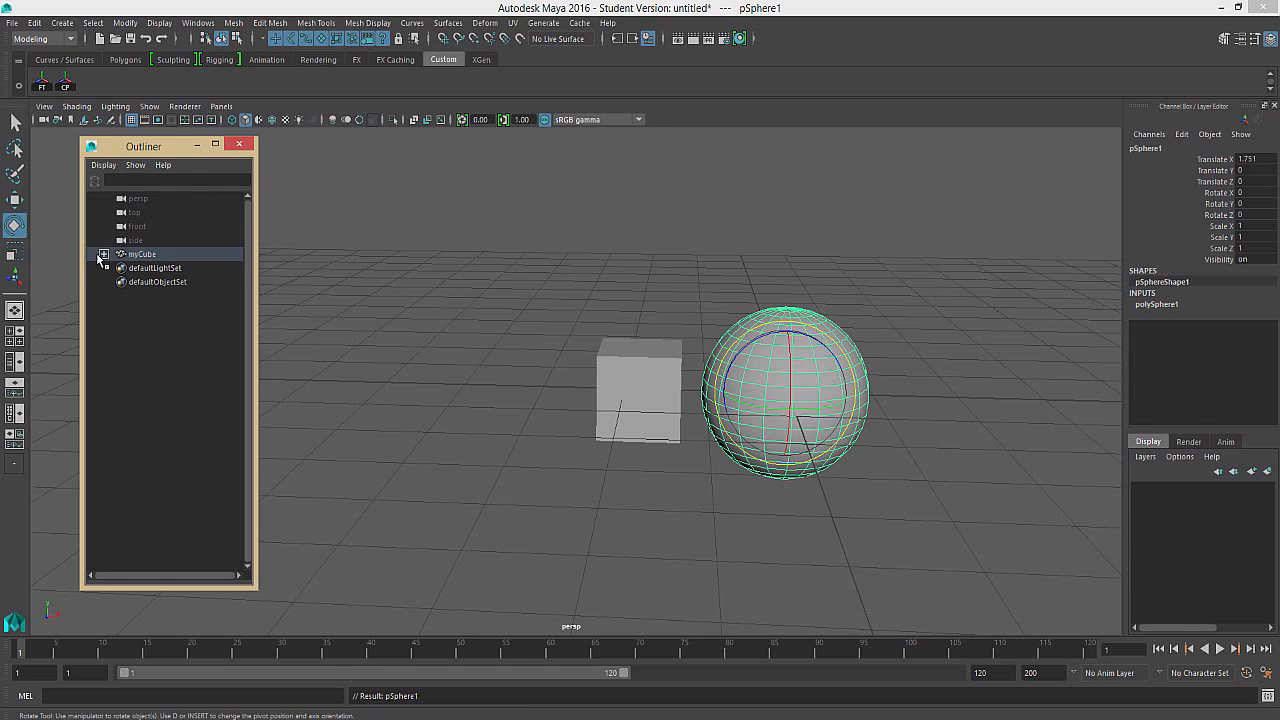
{"action": "left_click", "coordinate": [103, 254]}
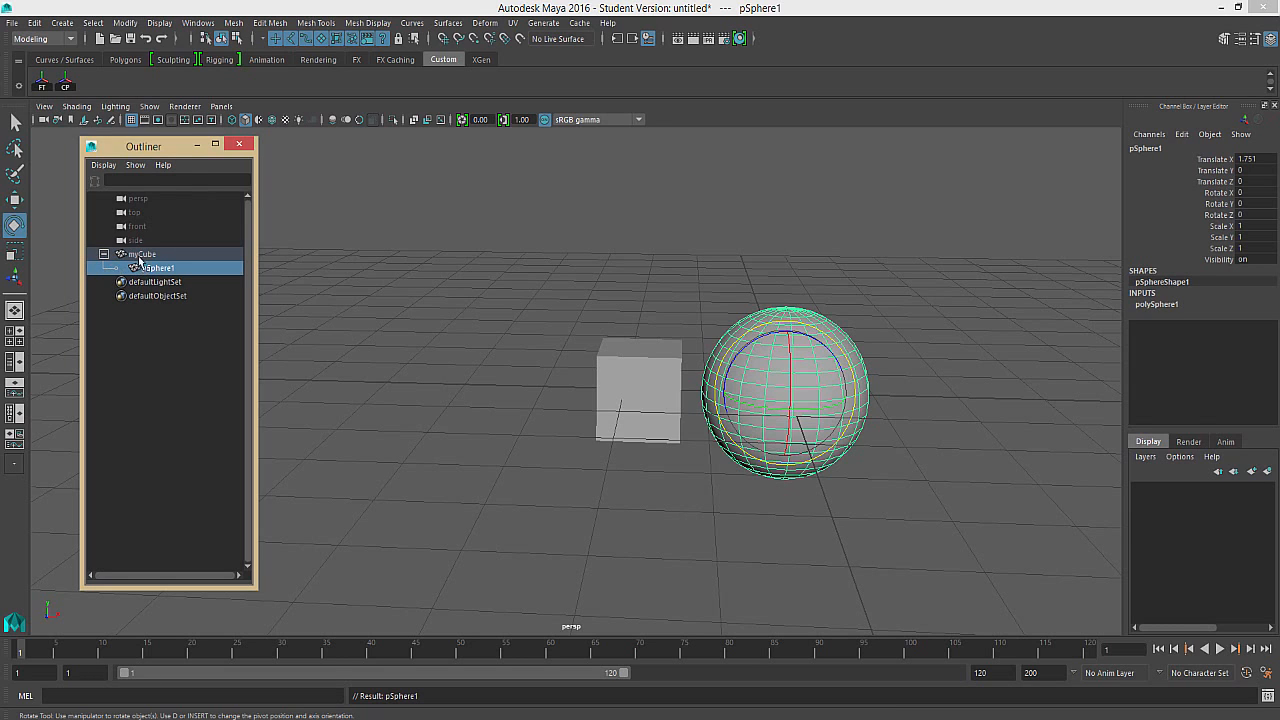
{"action": "left_click", "coordinate": [140, 255]}
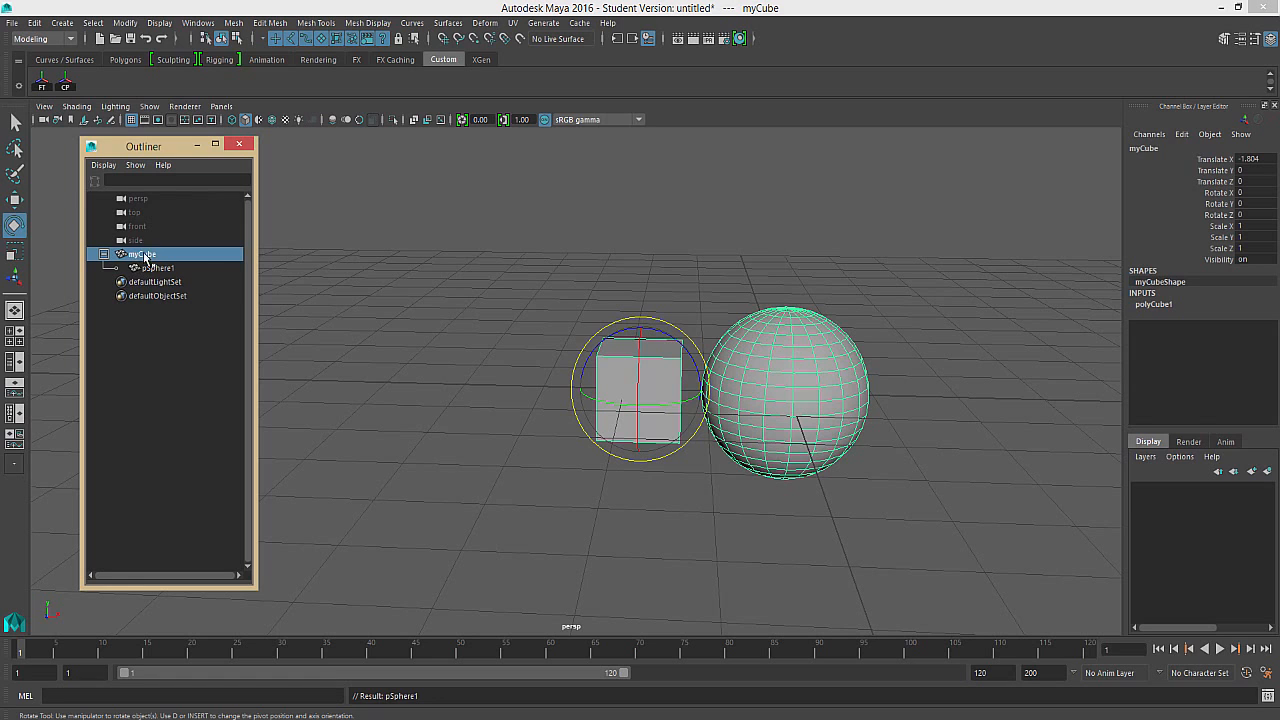
{"action": "left_click", "coordinate": [155, 268]}
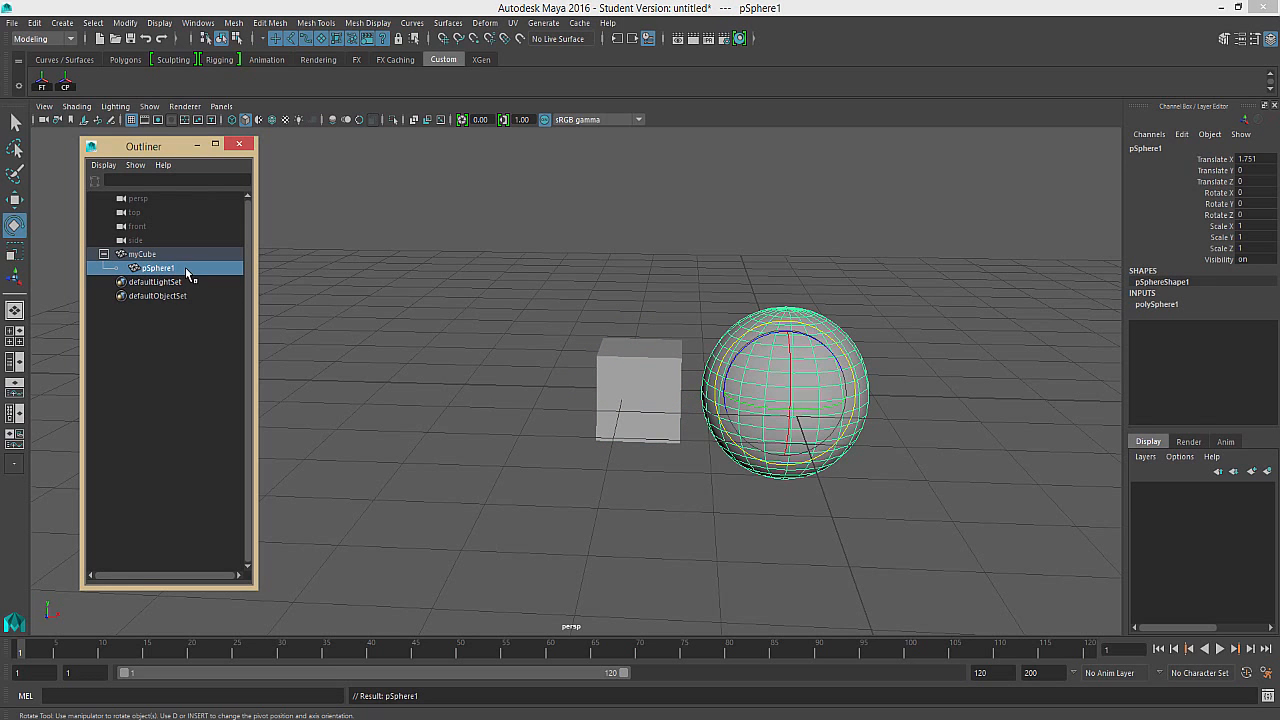
Try rotating myCube with its child by about -24° around Z, and undo the rotation
{"action": "middle_click_drag", "start_coordinate": [185, 268], "coordinate": [150, 257]}
{"action": "left_click", "coordinate": [150, 257]}
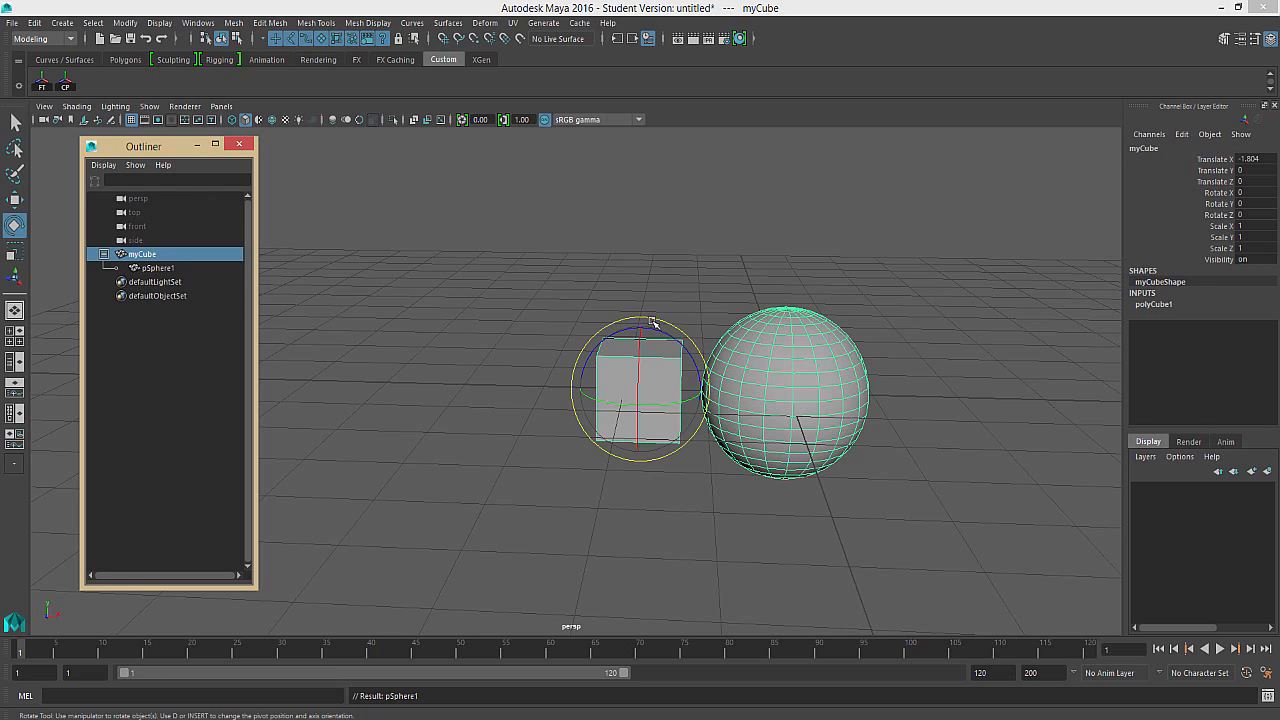
{"action": "middle_click_drag", "start_coordinate": [380, 300], "coordinate": [338, 266]}
{"action": "key", "text": "ctrl+z"}
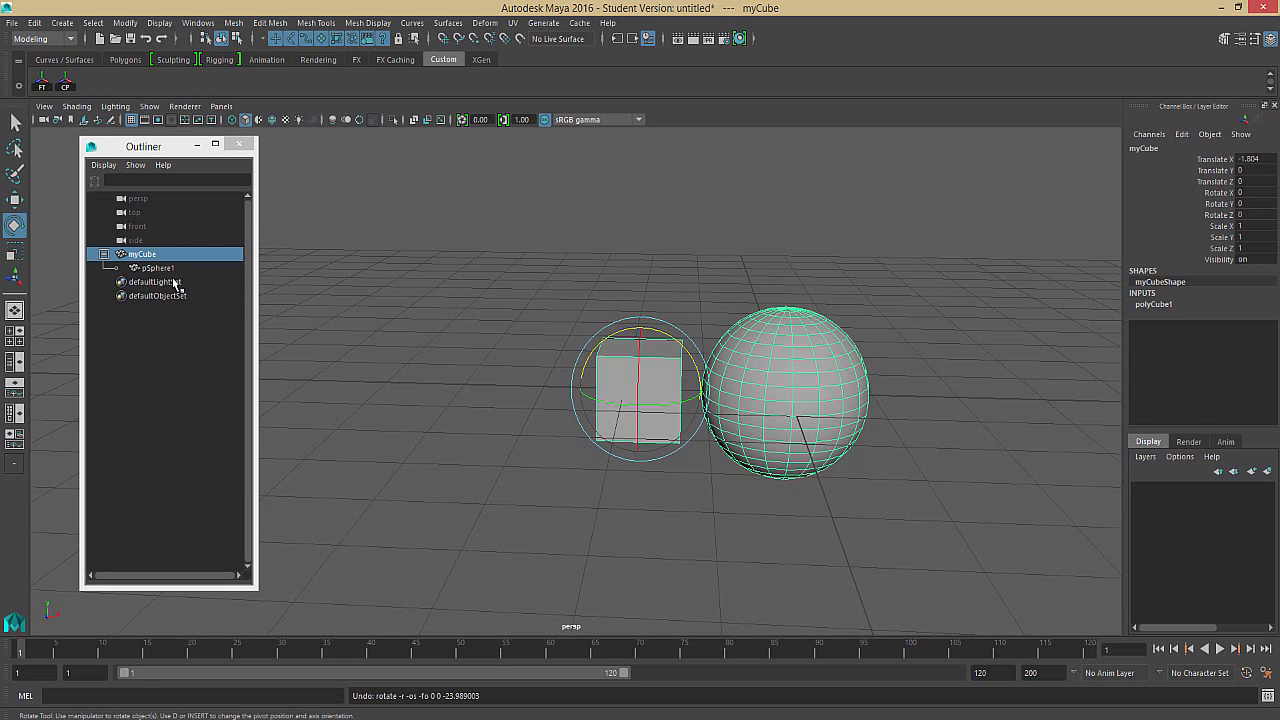
Move the Outliner aside, select myCube alone and together with pSphere1 in the viewport, and clear the selection
{"action": "left_click_drag", "start_coordinate": [133, 149], "coordinate": [112, 158]}
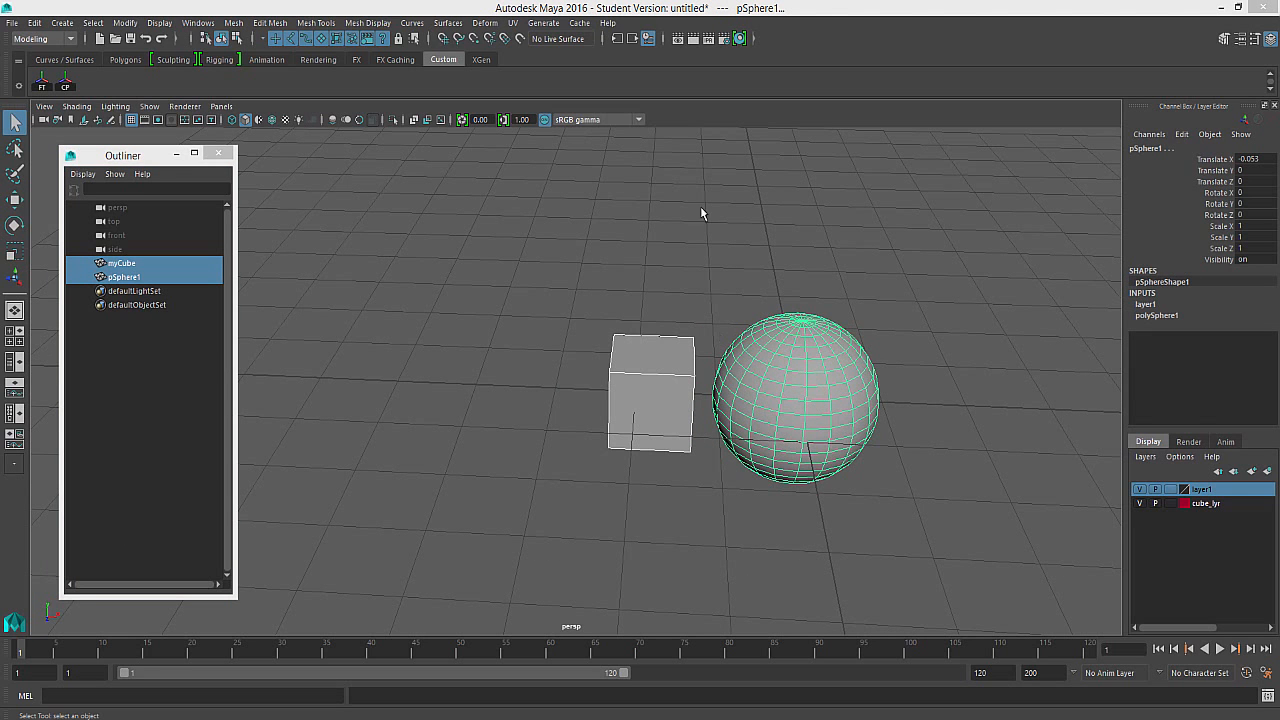
{"action": "left_click", "coordinate": [664, 282]}
{"action": "left_click", "coordinate": [626, 362]}
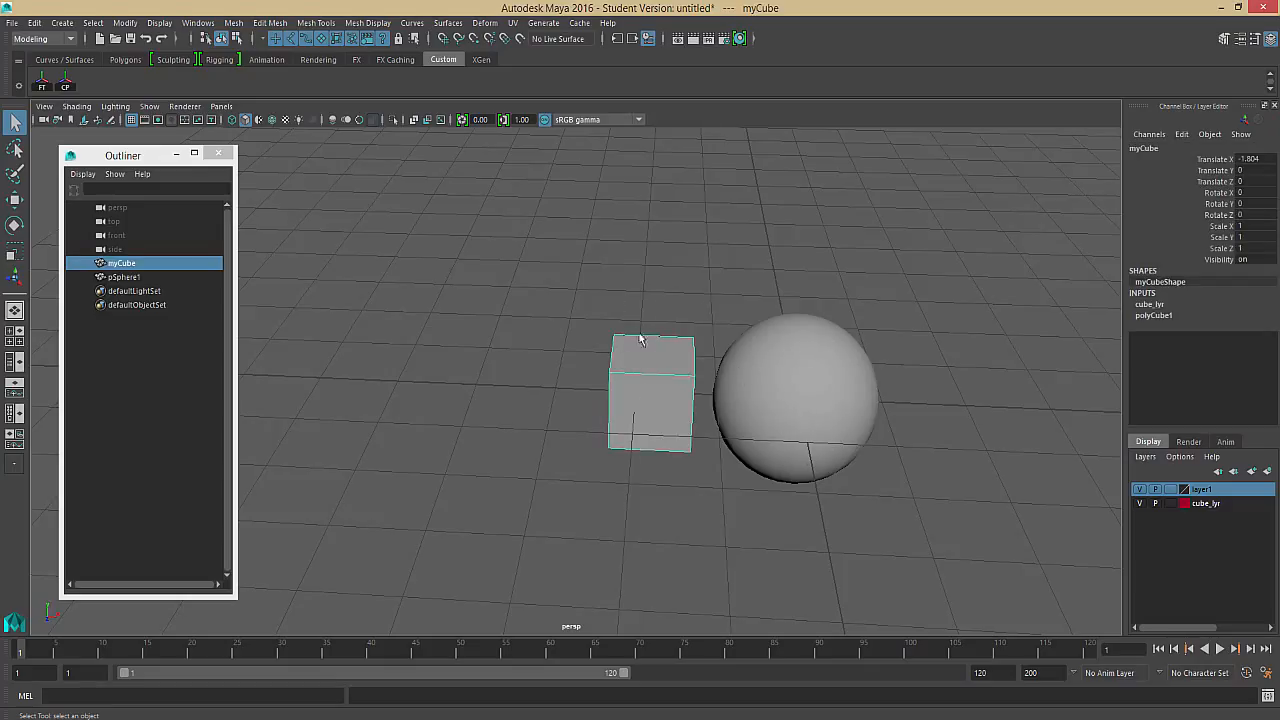
{"action": "left_click", "coordinate": [600, 301]}
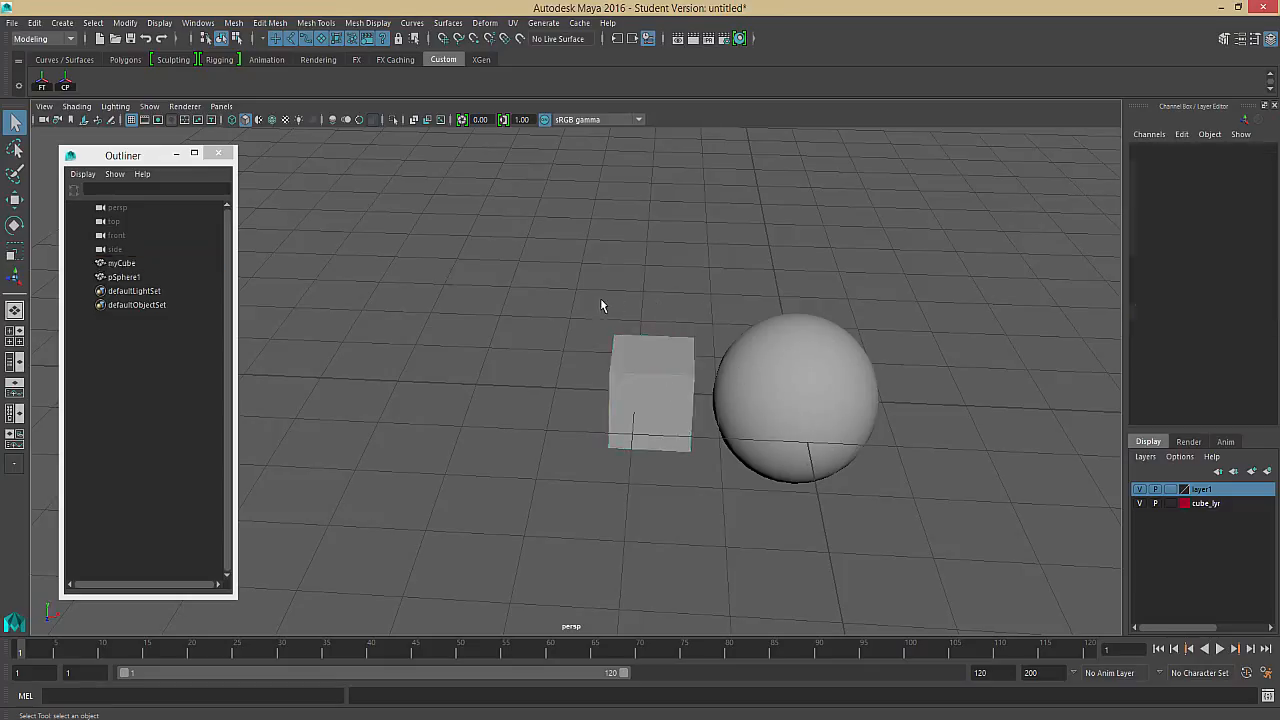
{"action": "left_click", "coordinate": [656, 410]}
{"action": "left_click", "coordinate": [763, 397], "text": "shift"}
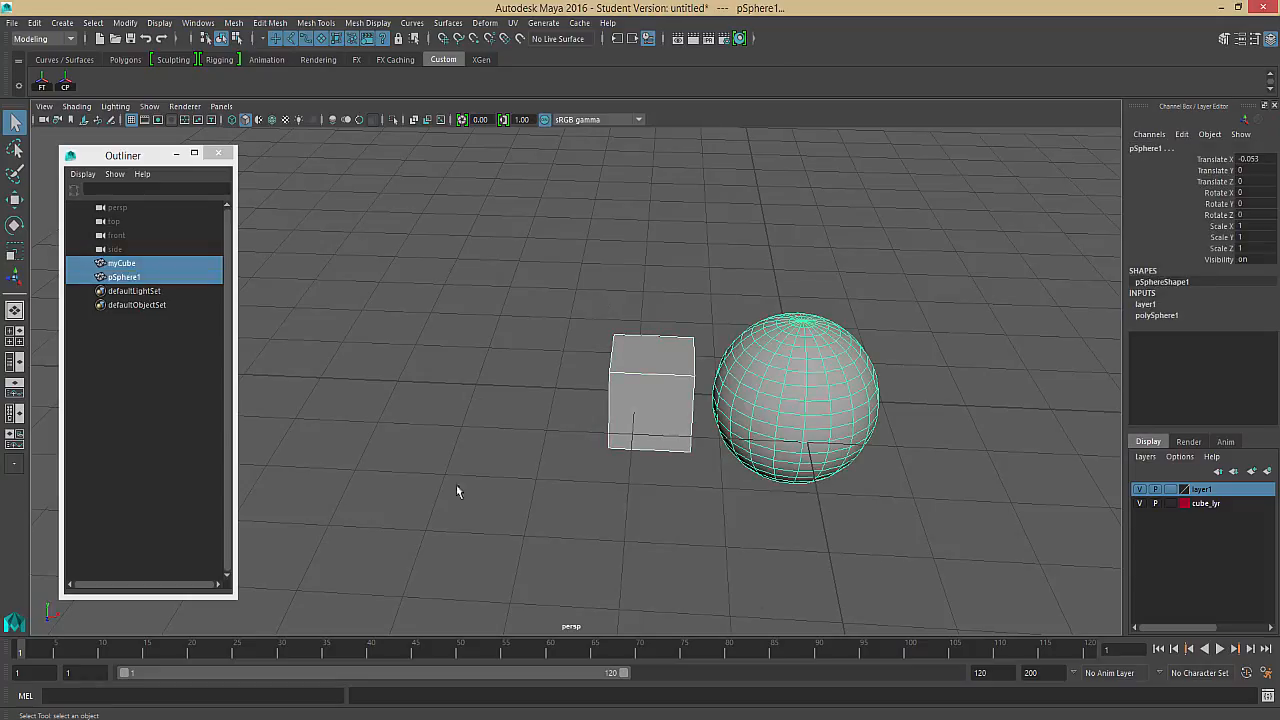
{"action": "left_click", "coordinate": [594, 327]}
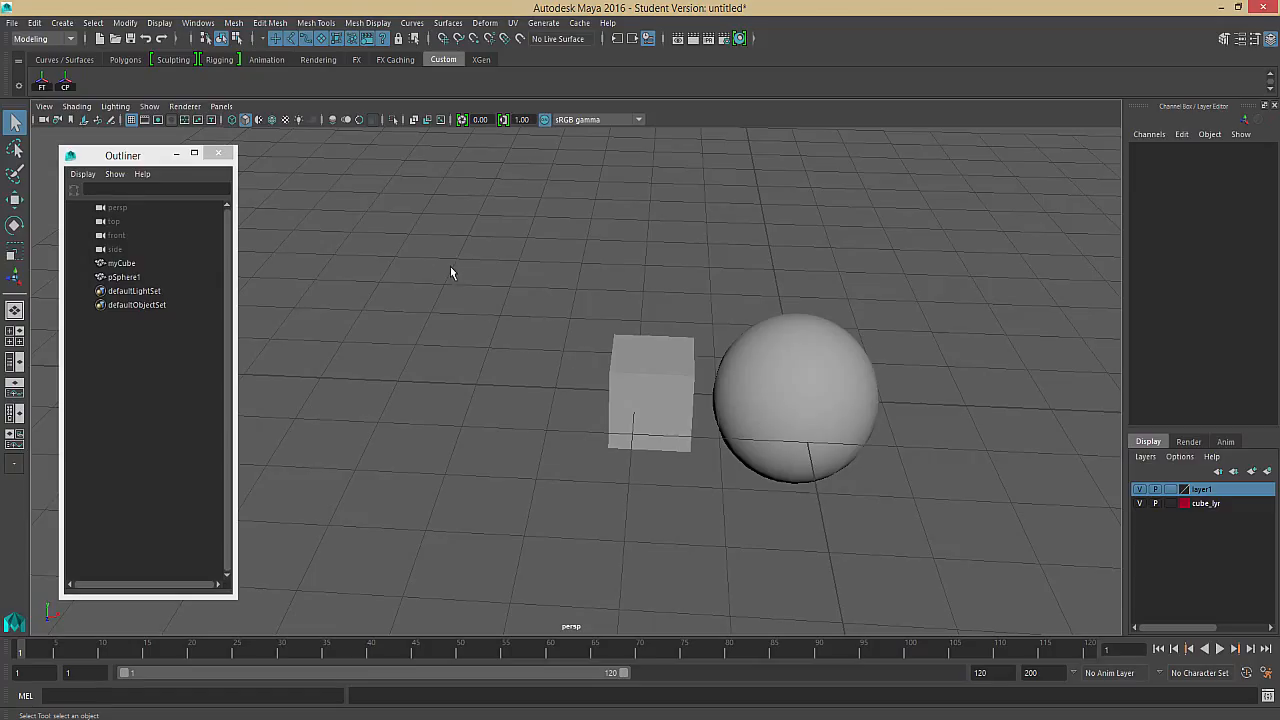
Group pSphere1 and myCube together
{"action": "left_click", "coordinate": [34, 22]}
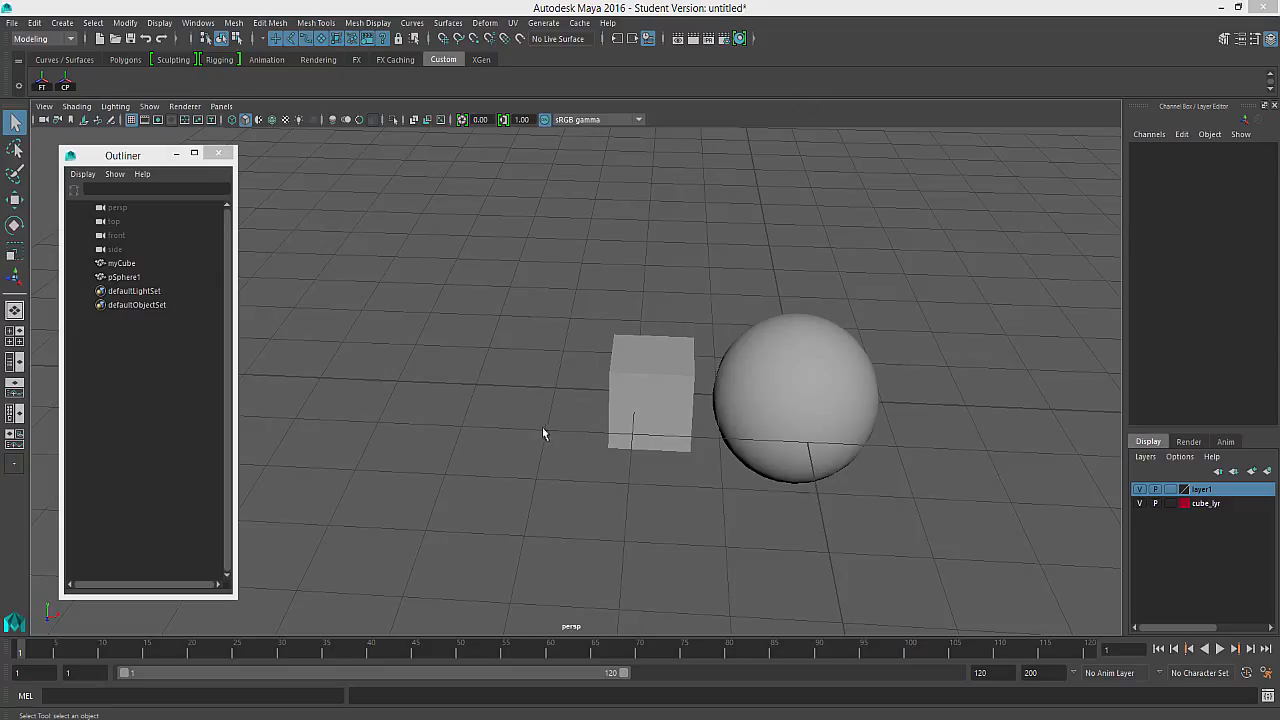
{"action": "left_click", "coordinate": [797, 385]}
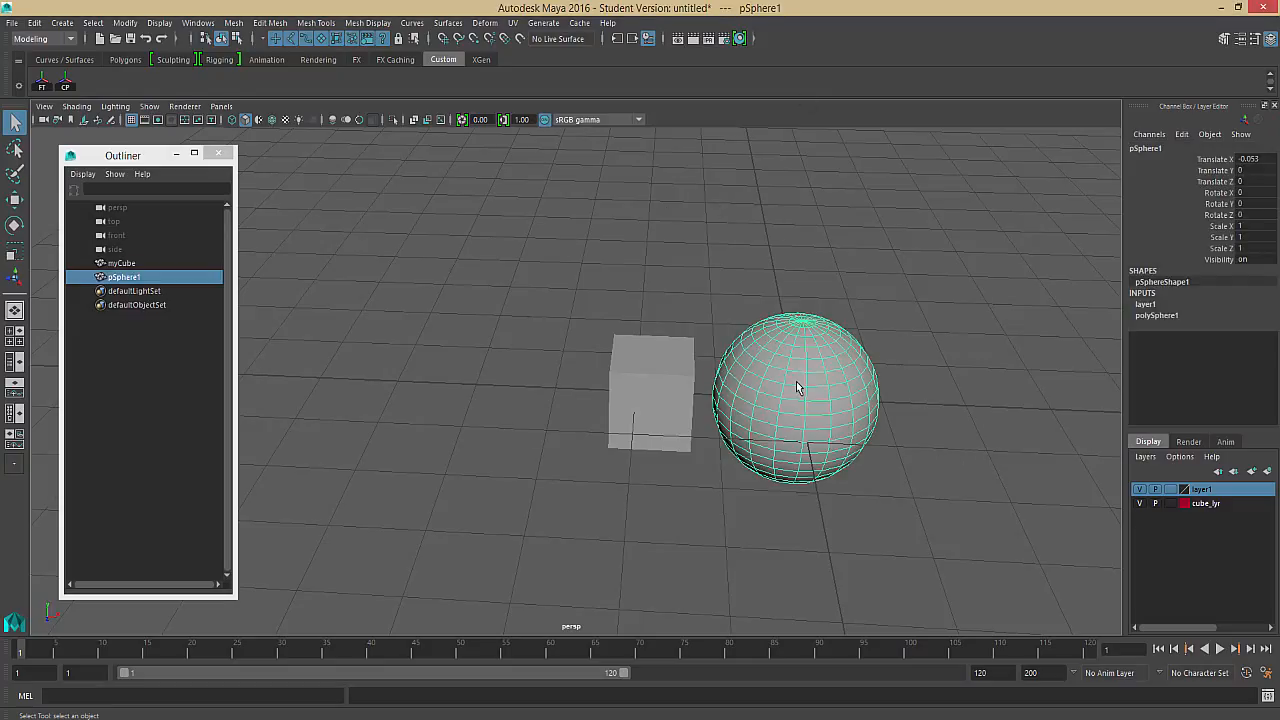
{"action": "left_click", "coordinate": [653, 370], "text": "shift"}
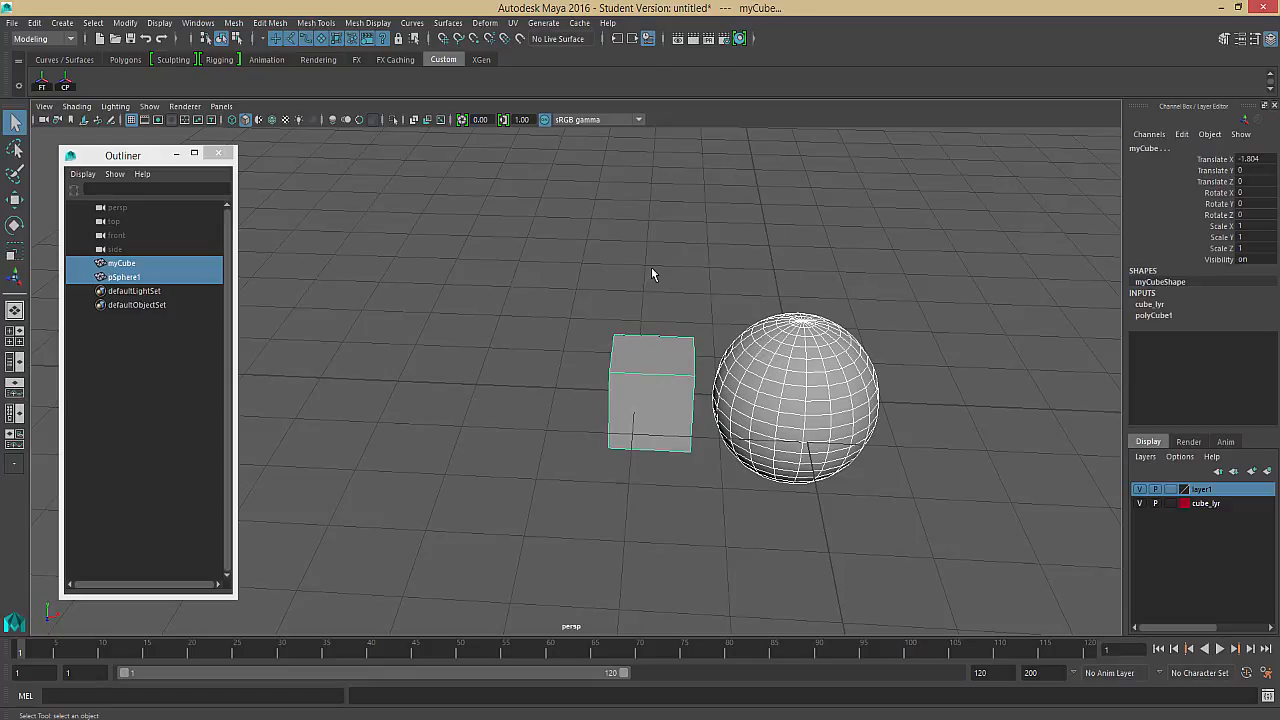
{"action": "key", "text": "ctrl+g"}
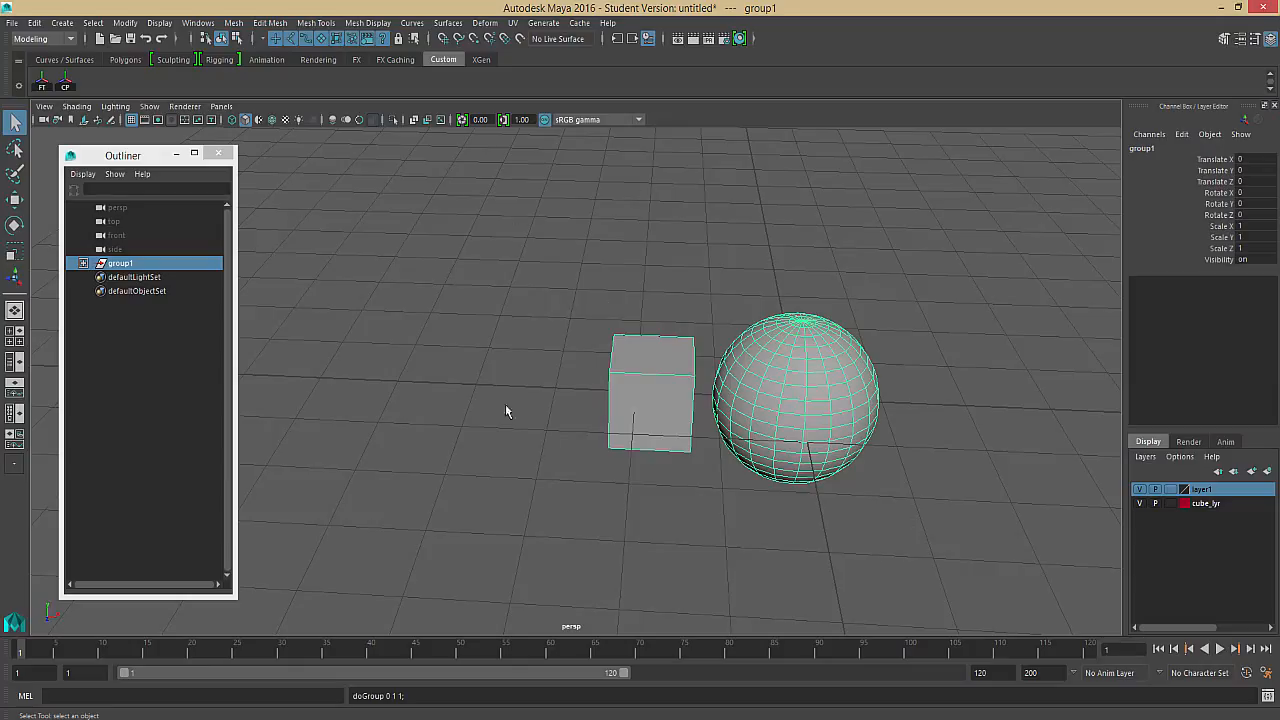
Expand group1 in the Outliner and select pSphere1, myCube and the whole group in turn
{"action": "left_click", "coordinate": [84, 263]}
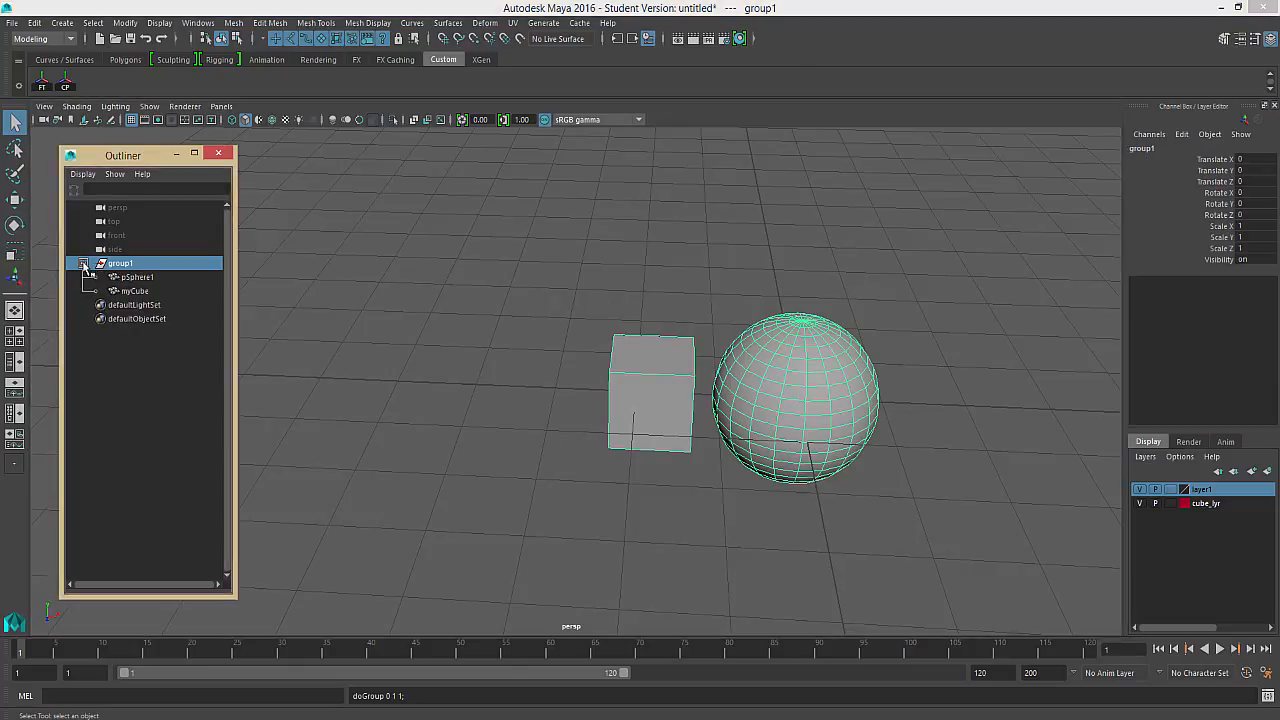
{"action": "left_click", "coordinate": [136, 278]}
{"action": "left_click", "coordinate": [131, 292]}
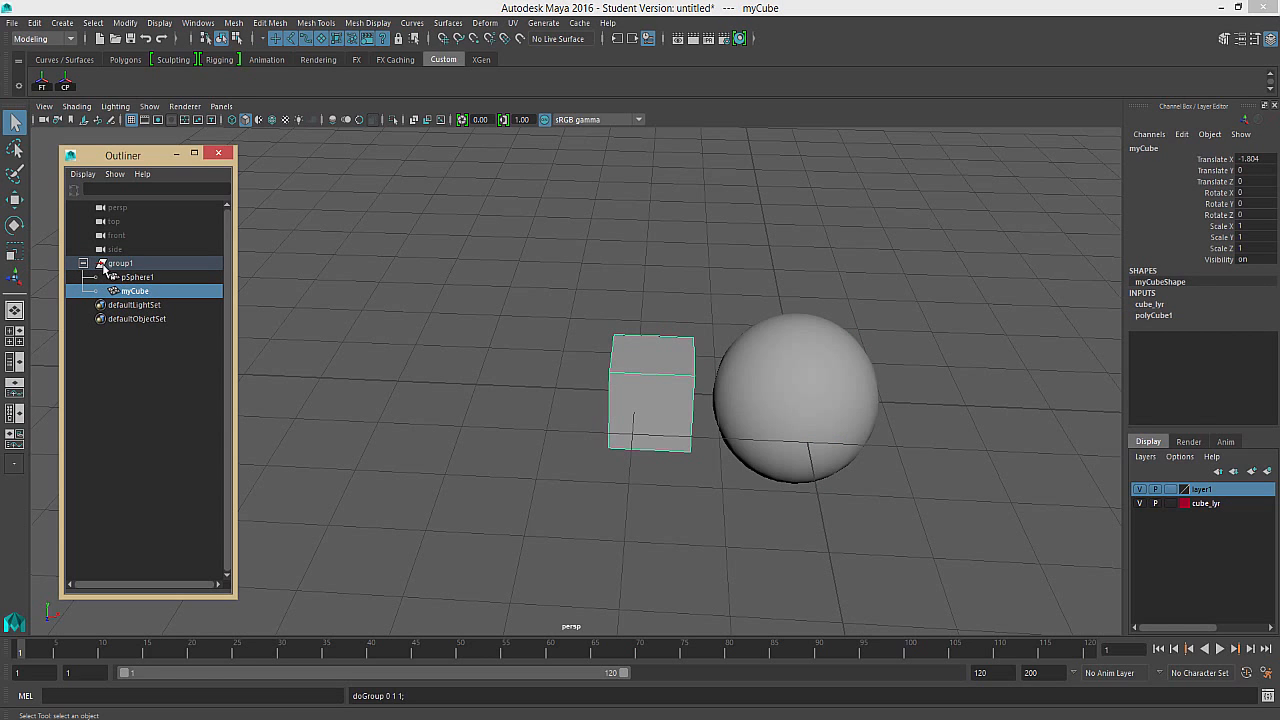
{"action": "left_click", "coordinate": [117, 265]}
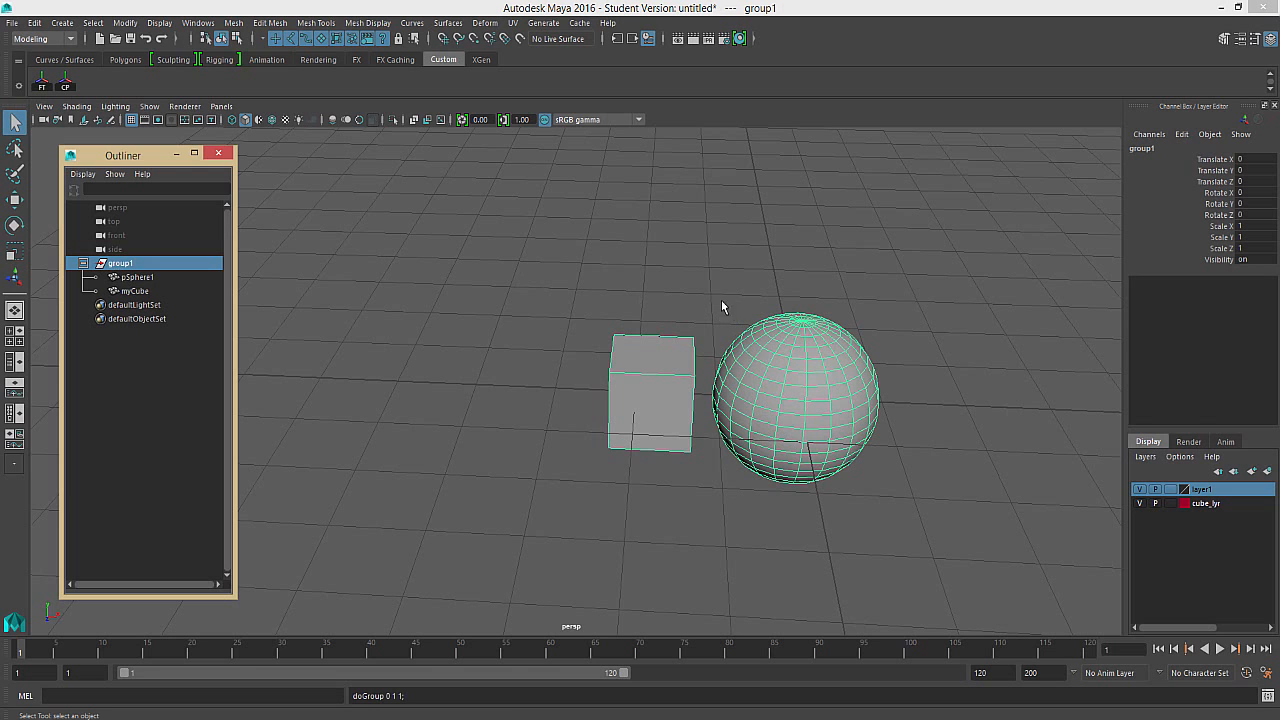
Examine where group1's pivot sits using the Move tool in wireframe display, and restore the shaded display
{"action": "key", "text": "w"}
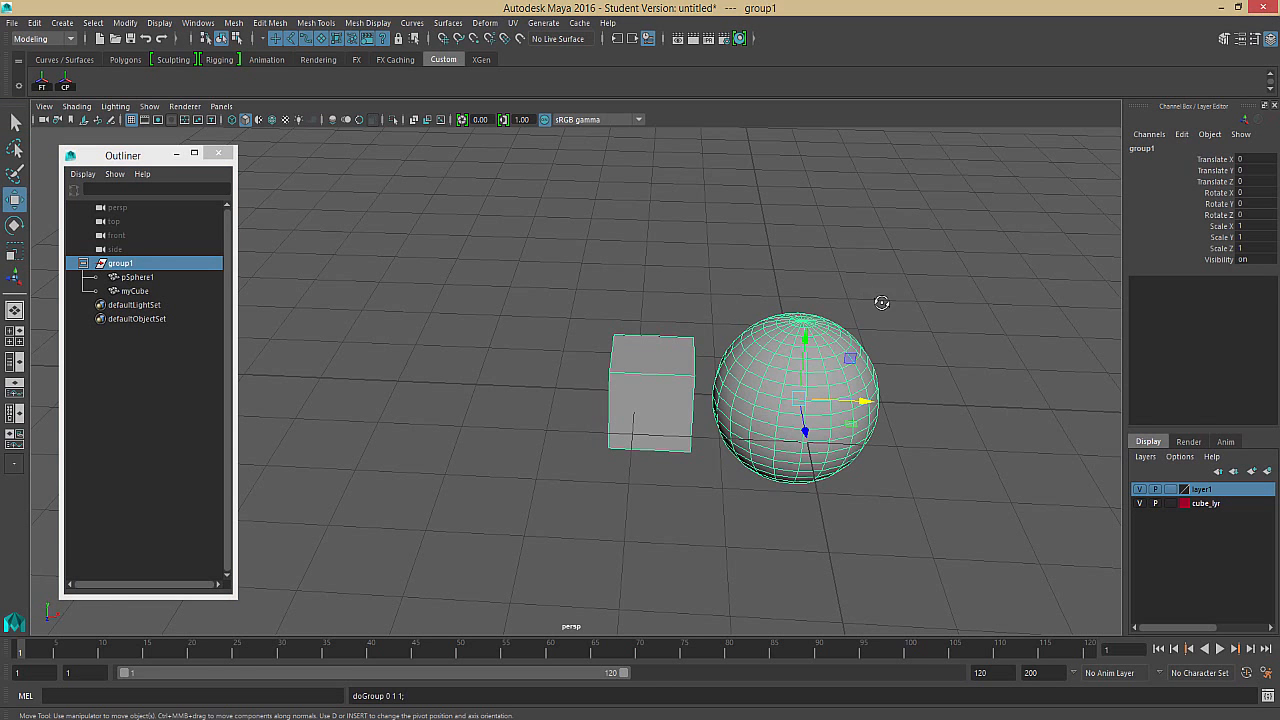
{"action": "left_click_drag", "start_coordinate": [880, 306], "coordinate": [768, 450], "text": "alt"}
{"action": "key", "text": "4"}
{"action": "right_click_drag", "start_coordinate": [768, 450], "coordinate": [797, 337], "text": "alt"}
{"action": "middle_click_drag", "start_coordinate": [797, 337], "coordinate": [620, 262], "text": "alt"}
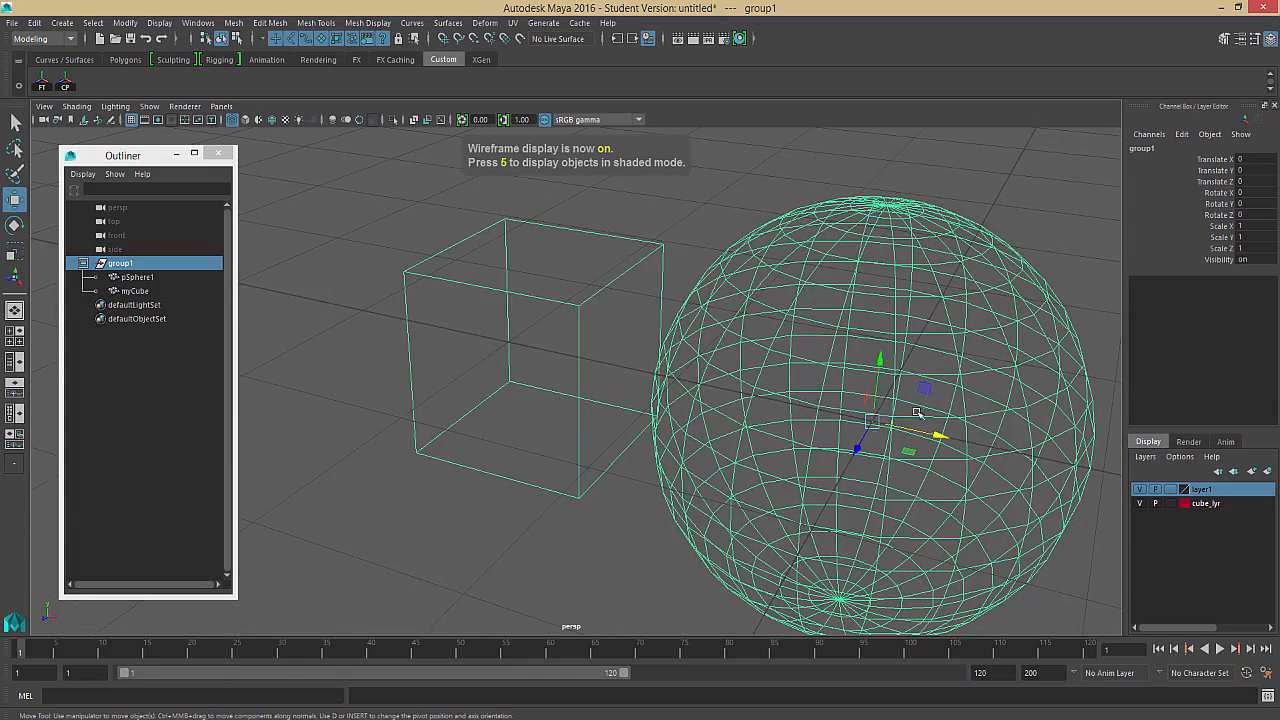
{"action": "left_click_drag", "start_coordinate": [858, 428], "coordinate": [863, 406], "text": "alt"}
{"action": "right_click_drag", "start_coordinate": [863, 406], "coordinate": [906, 406], "text": "alt"}
{"action": "left_click_drag", "start_coordinate": [906, 406], "coordinate": [802, 423], "text": "alt"}
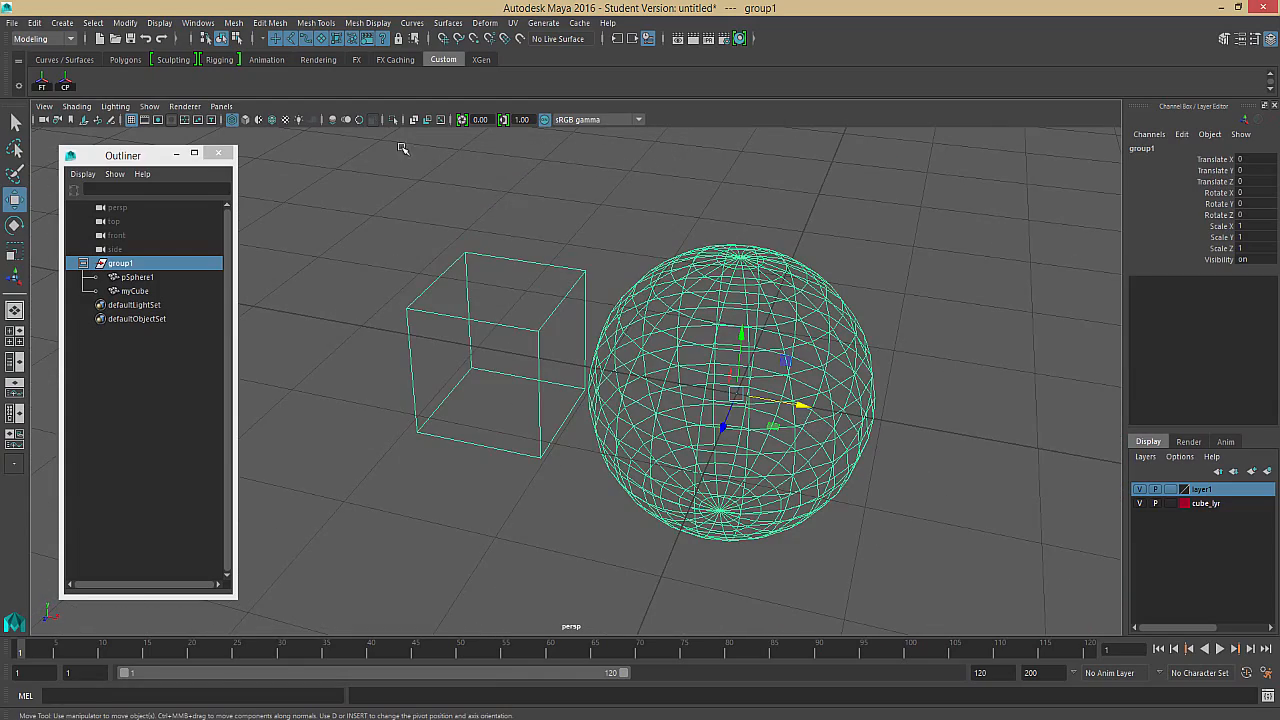
{"action": "left_click", "coordinate": [66, 24]}
{"action": "mouse_move", "coordinate": [110, 74]}
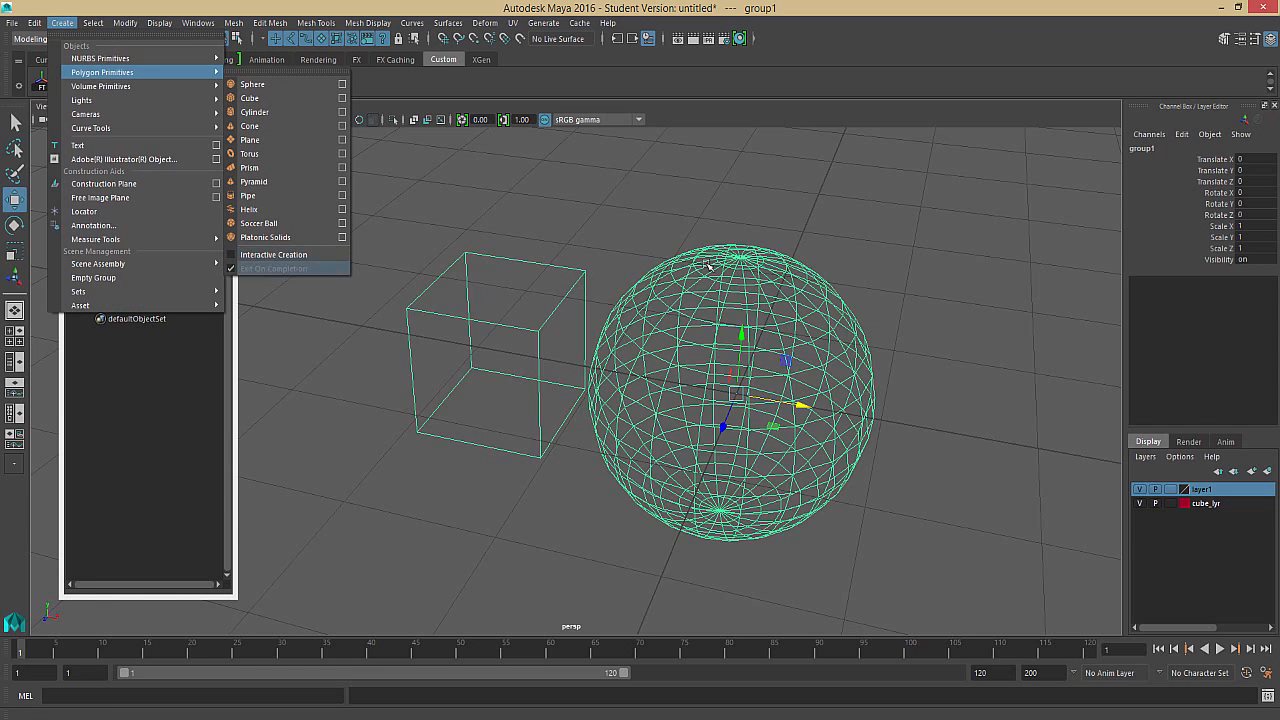
{"action": "left_click", "coordinate": [745, 112]}
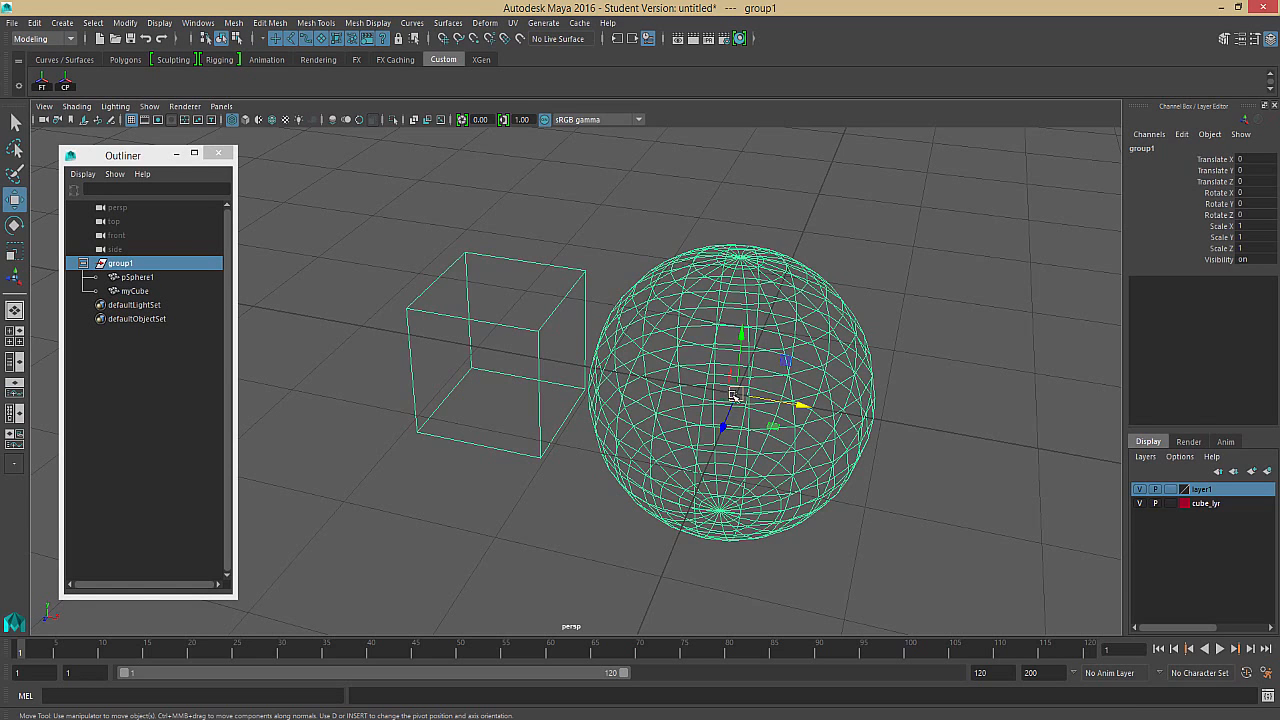
{"action": "key", "text": "5"}
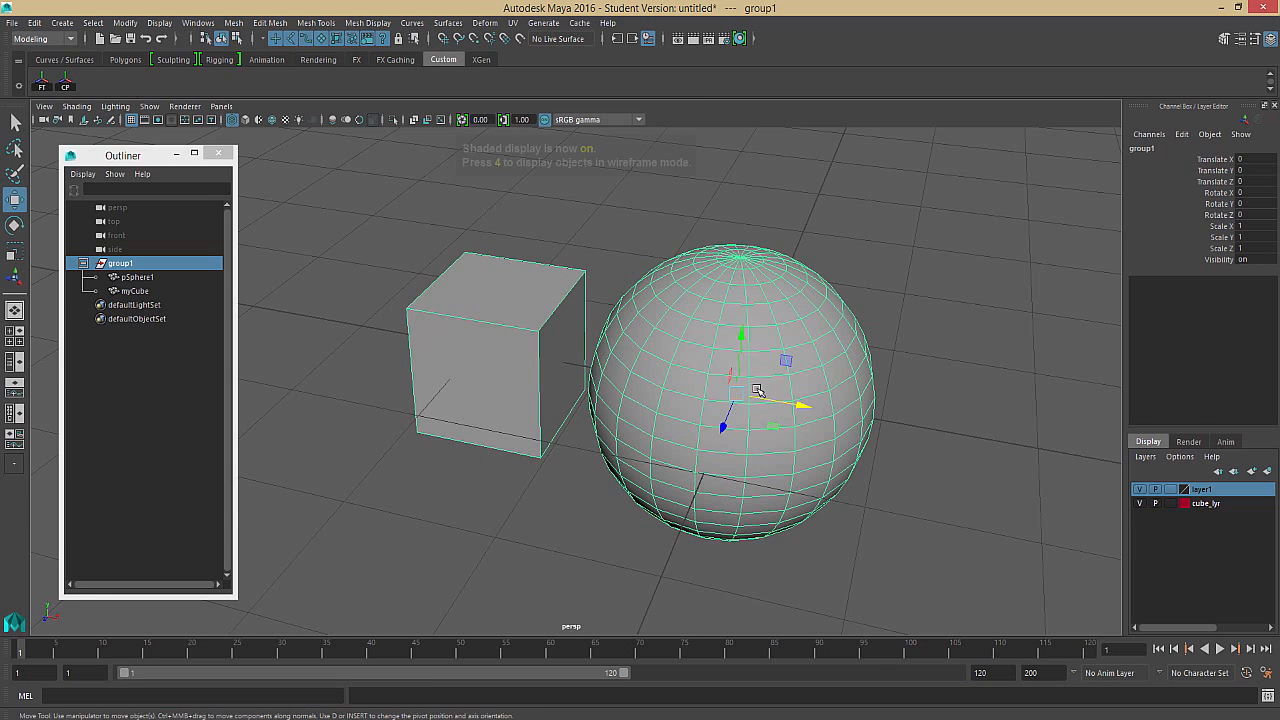
Try moving group1 up about 1.5 units, rotating and scaling it as a whole, and undo the transformations
{"action": "mouse_move", "coordinate": [920, 290]}
{"action": "left_mouse_down", "text": "alt"}
{"action": "mouse_move", "coordinate": [883, 260]}
{"action": "mouse_move", "coordinate": [816, 318]}
{"action": "left_mouse_up", "text": "alt"}
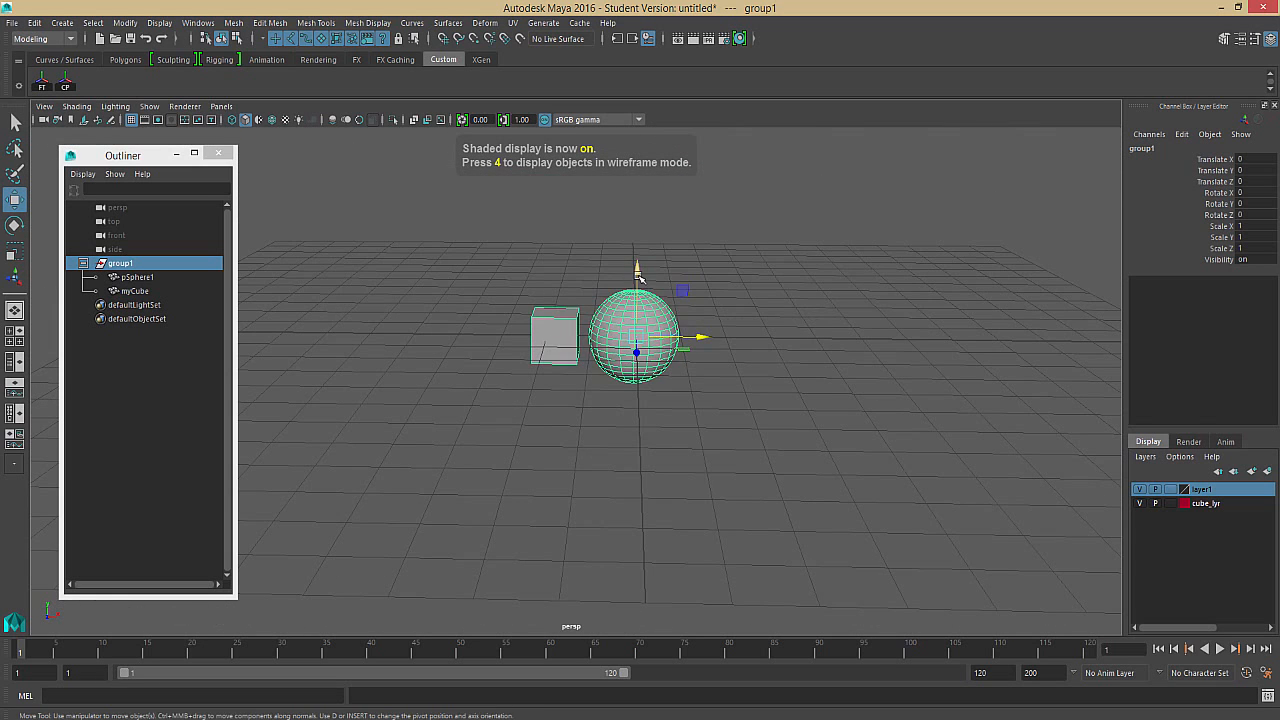
{"action": "left_click_drag", "start_coordinate": [641, 278], "coordinate": [783, 286]}
{"action": "key", "text": "e"}
{"action": "key", "text": "r"}
{"action": "key", "text": "ctrl+z"}
{"action": "key", "text": "ctrl+z"}
{"action": "key", "text": "ctrl+z"}
{"action": "key", "text": "ctrl+z"}
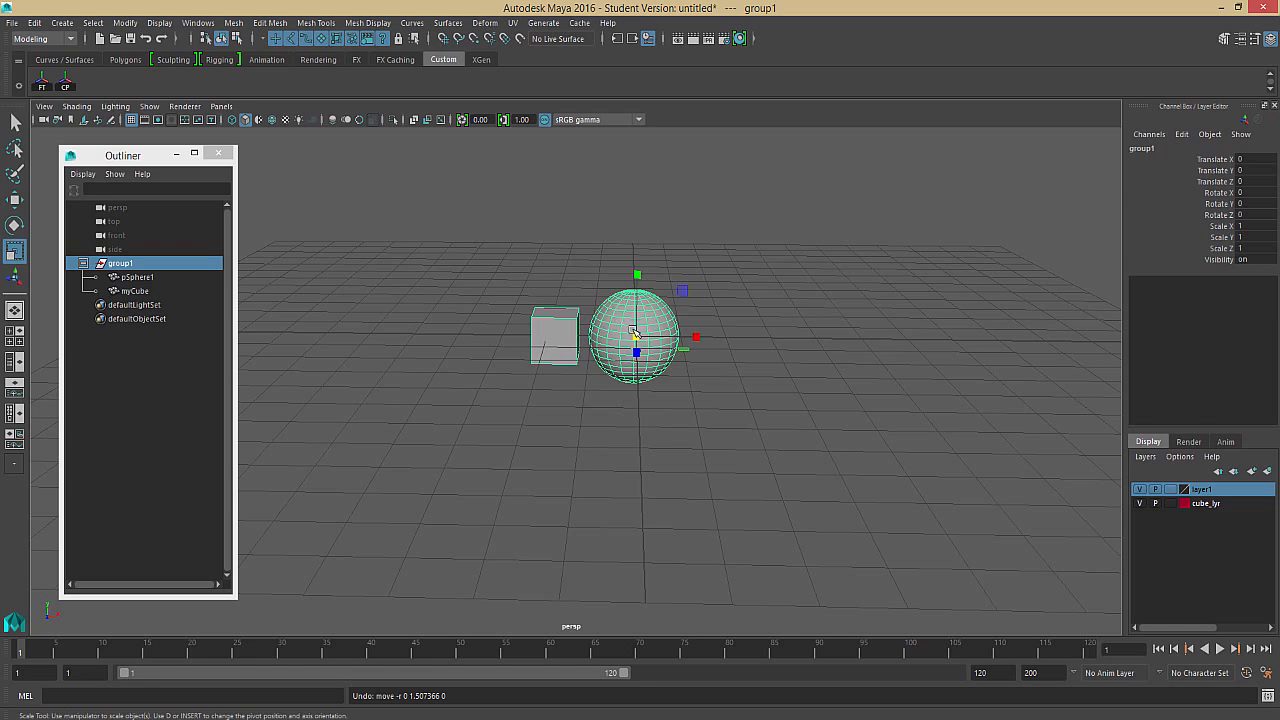
Center the pivot of group1 between the cube and the sphere
{"action": "key", "text": "w"}
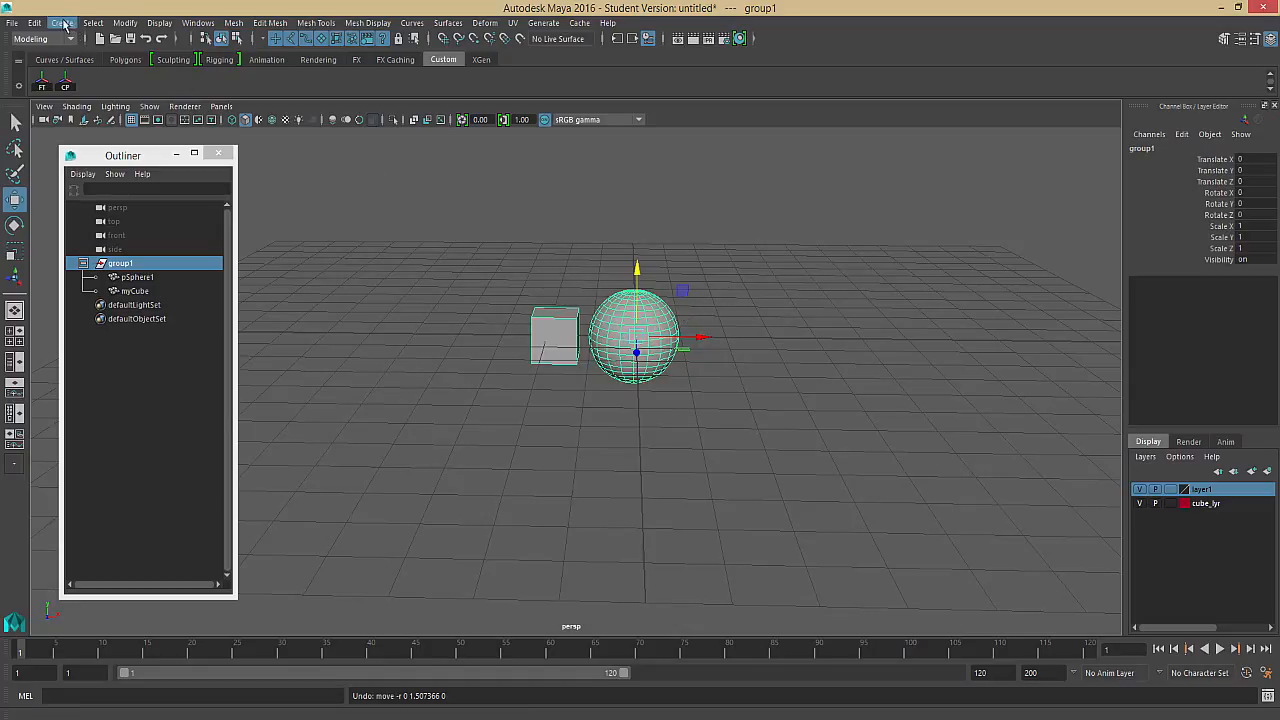
{"action": "left_click", "coordinate": [125, 22]}
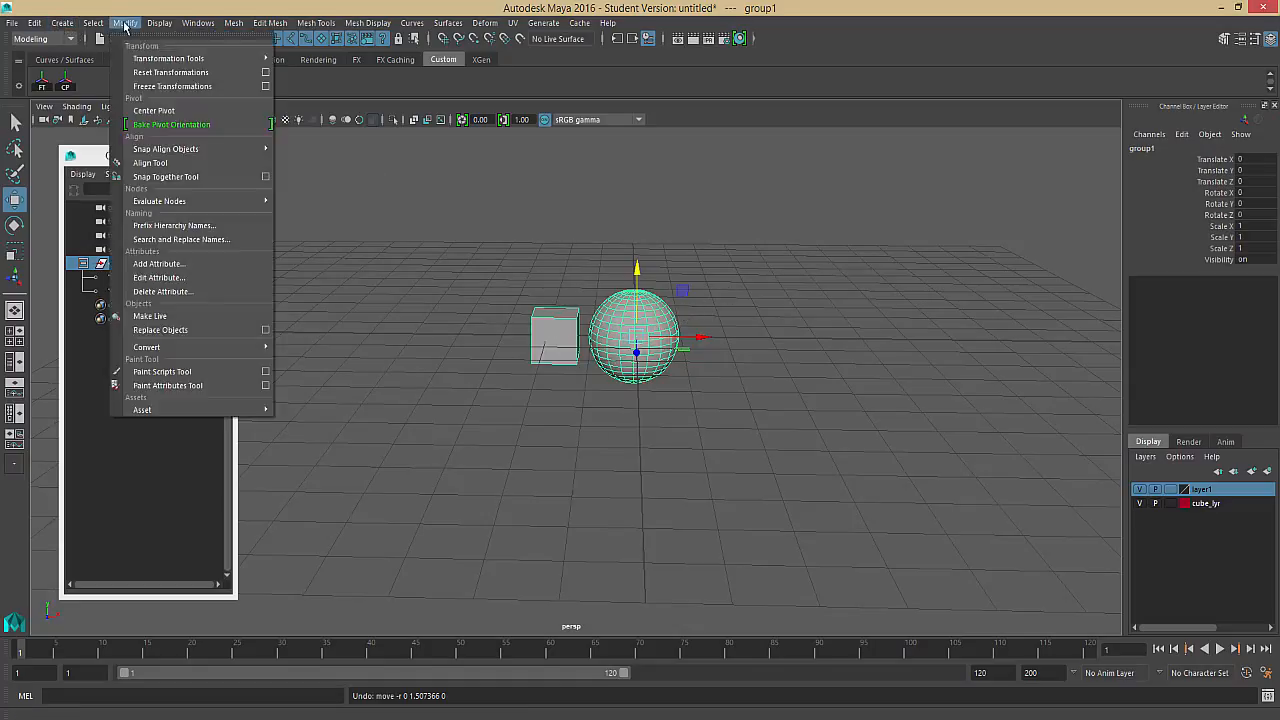
{"action": "left_click", "coordinate": [152, 111]}
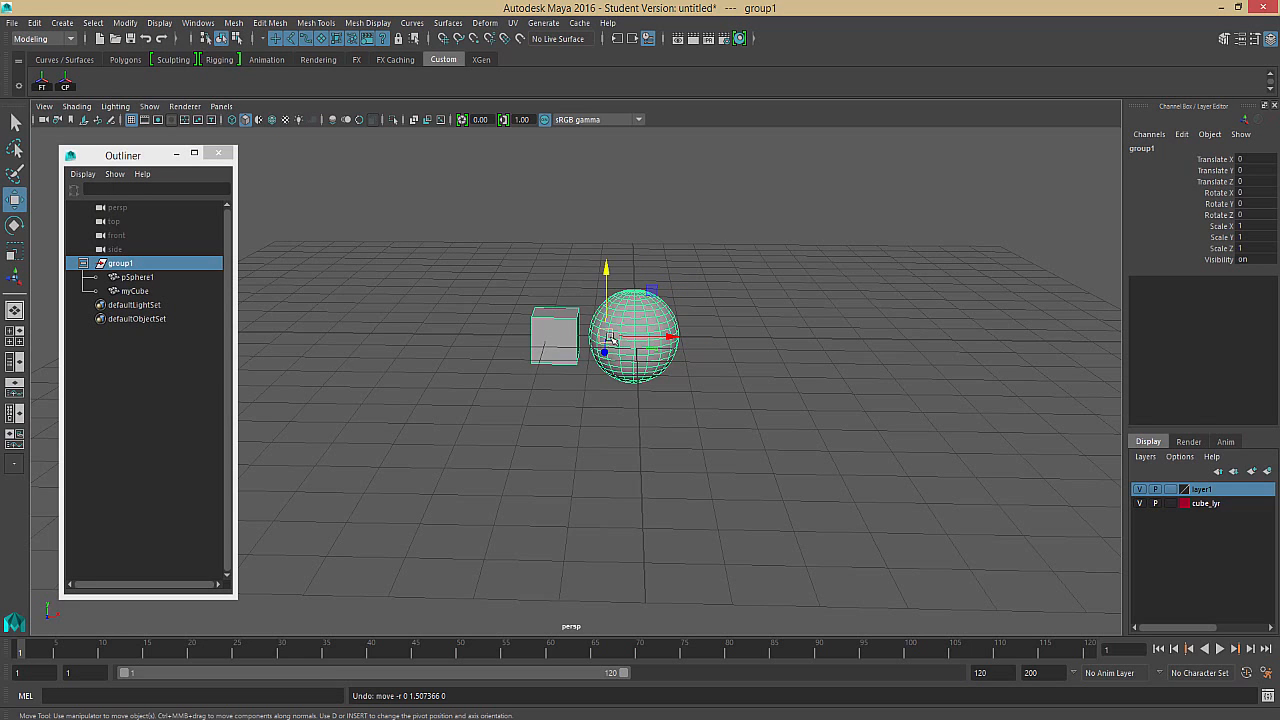
Try scaling group1 uniformly about its centered pivot, and undo the scaling
{"action": "scroll", "coordinate": [610, 340], "scroll_direction": "up", "scroll_amount": 5}
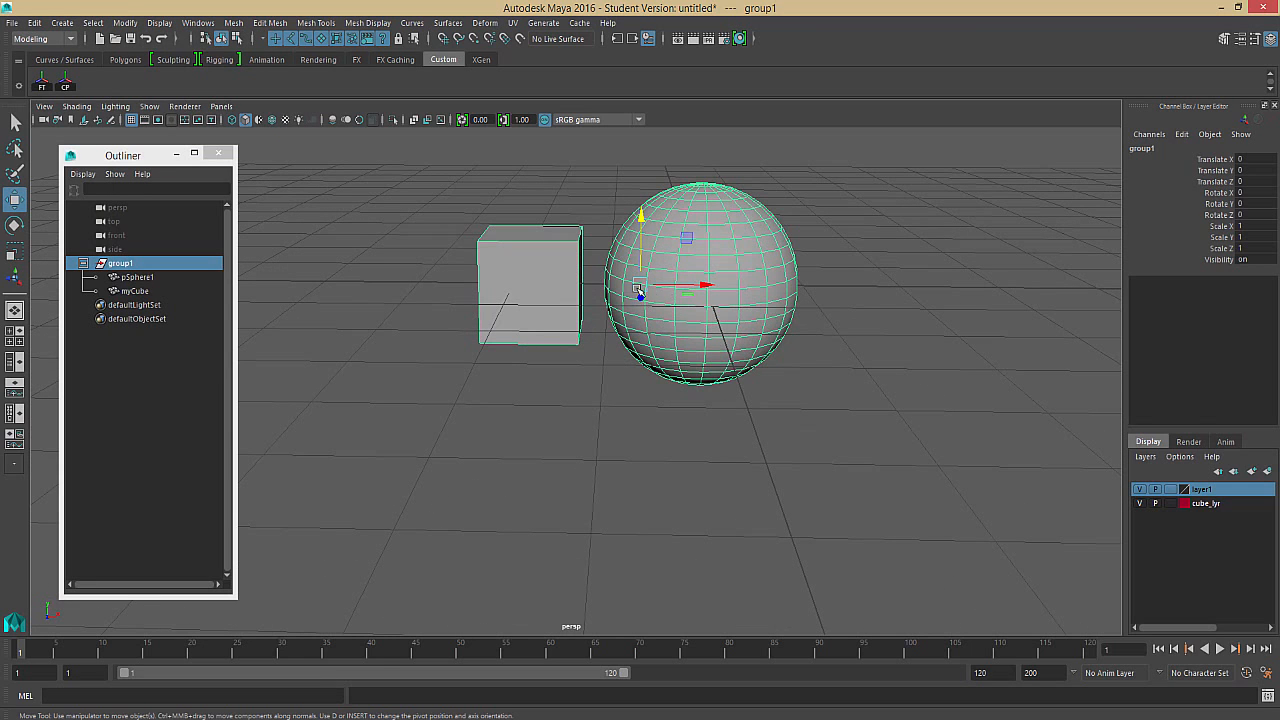
{"action": "key", "text": "r"}
{"action": "left_click_drag", "start_coordinate": [637, 286], "coordinate": [595, 286]}
{"action": "key", "text": "ctrl+z"}
{"action": "key", "text": "ctrl+z"}
{"action": "key", "text": "ctrl+z"}
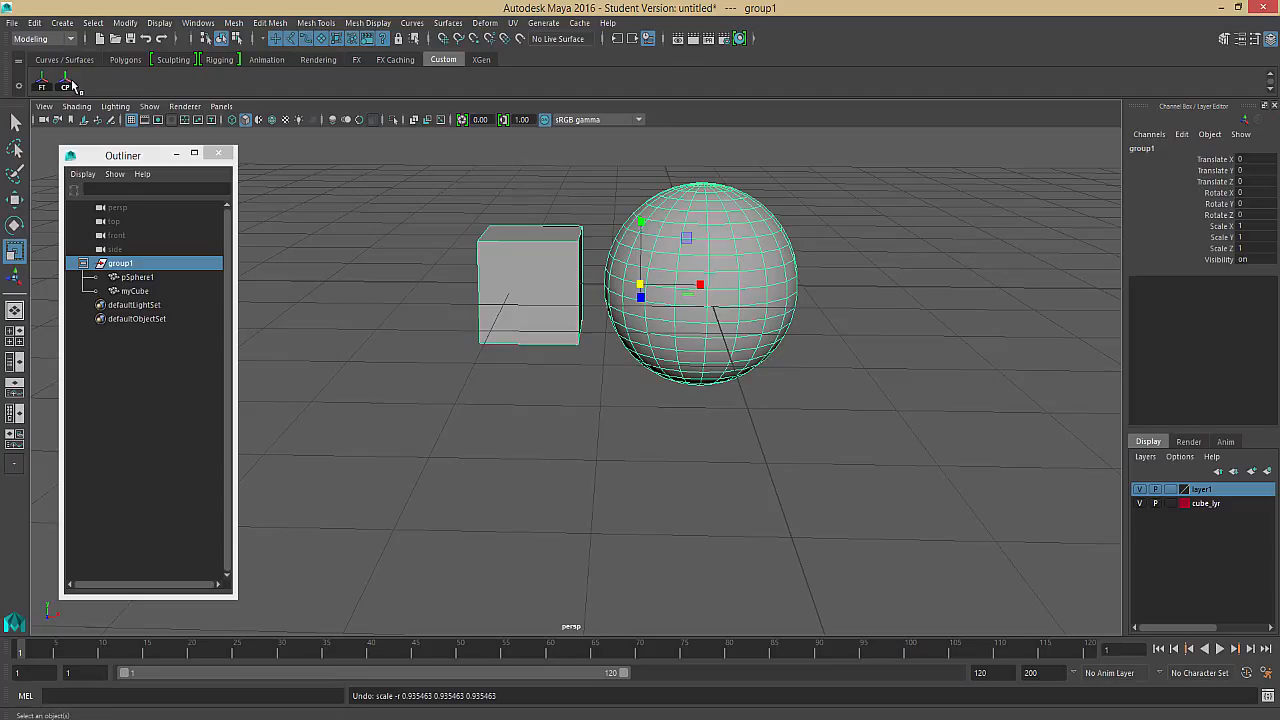
Create an empty group with nothing selected and move it to about X 2.933, Y 1.273
{"action": "left_click", "coordinate": [634, 393]}
{"action": "scroll", "coordinate": [700, 408], "scroll_direction": "down", "scroll_amount": 3}
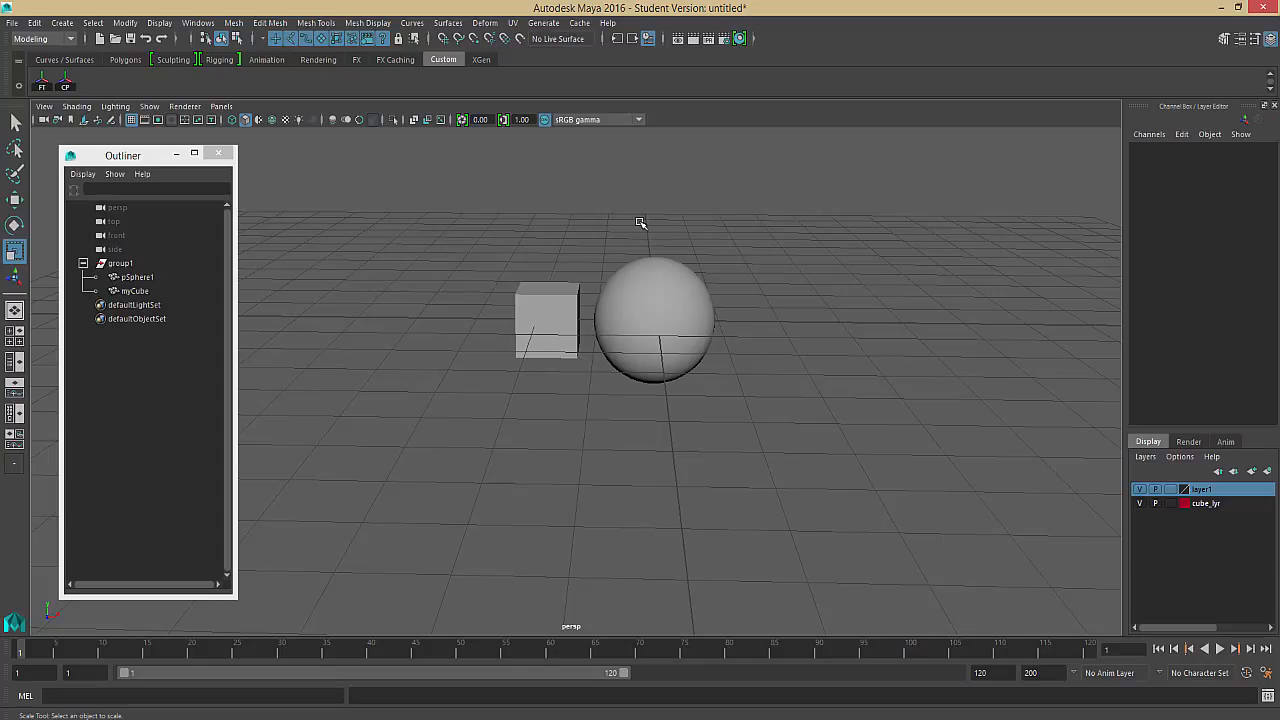
{"action": "left_click", "coordinate": [36, 23]}
{"action": "left_click", "coordinate": [75, 291]}
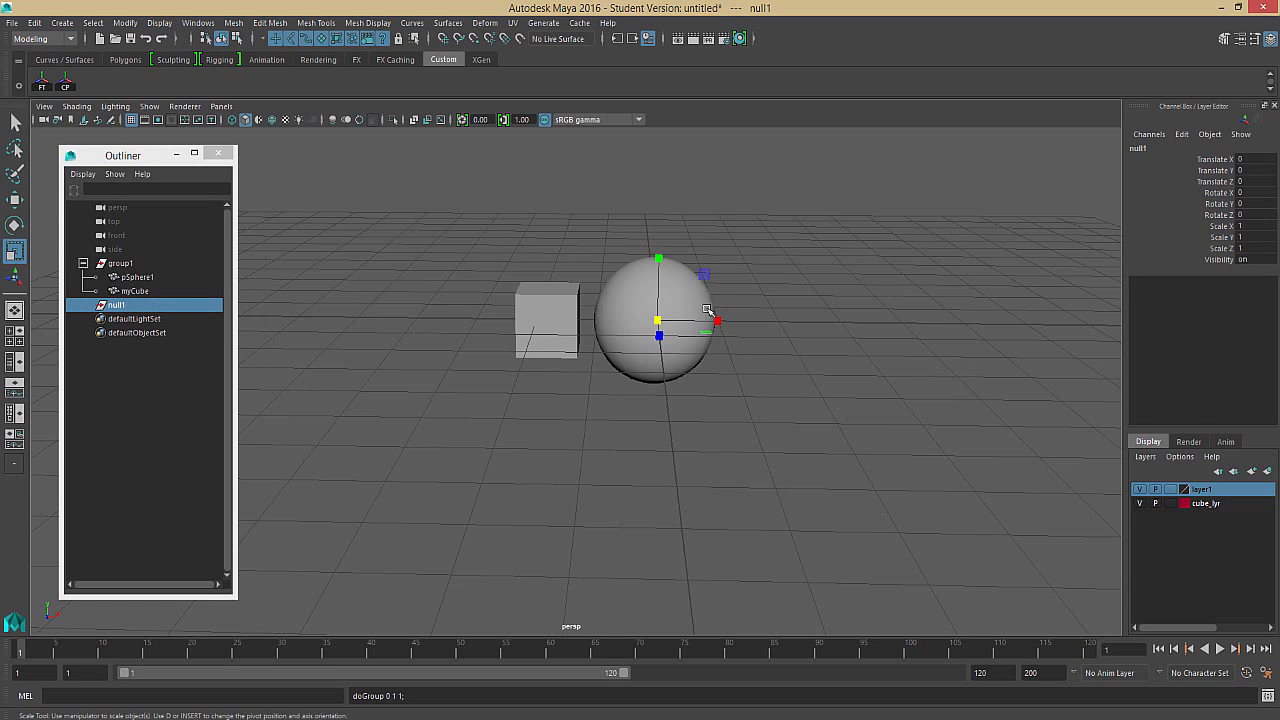
{"action": "key", "text": "w"}
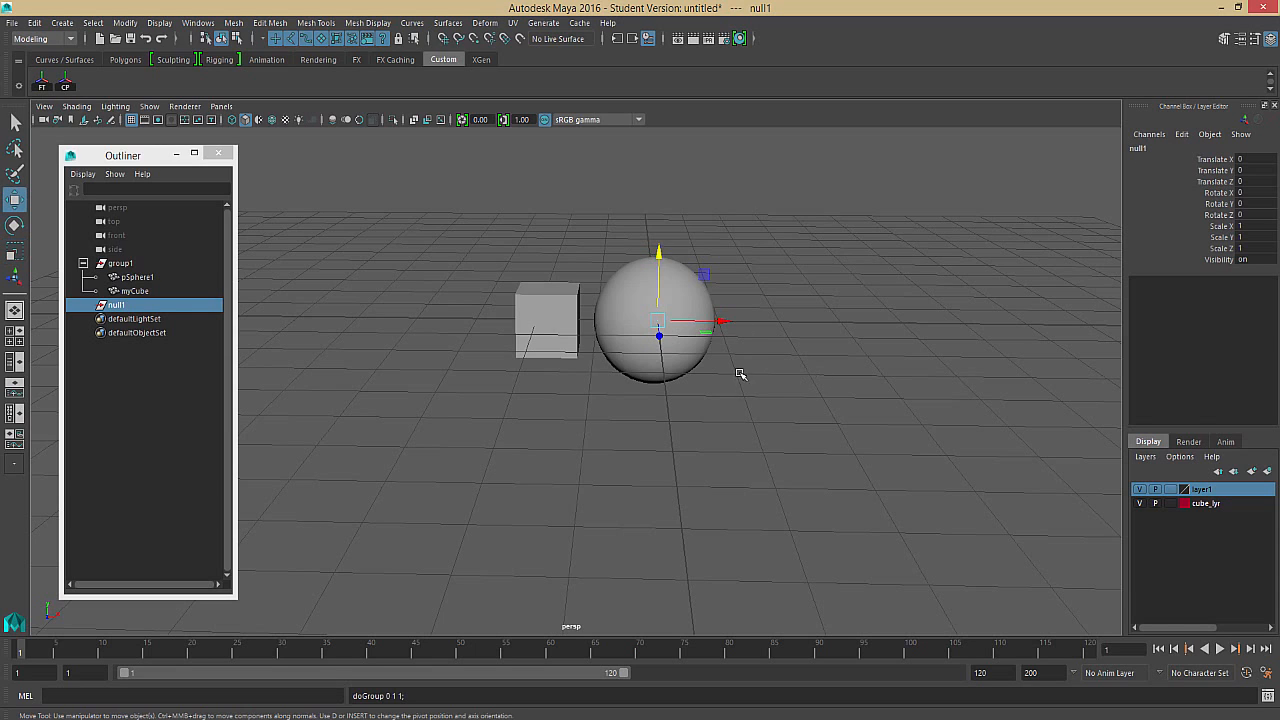
{"action": "left_click_drag", "start_coordinate": [737, 323], "coordinate": [900, 323]}
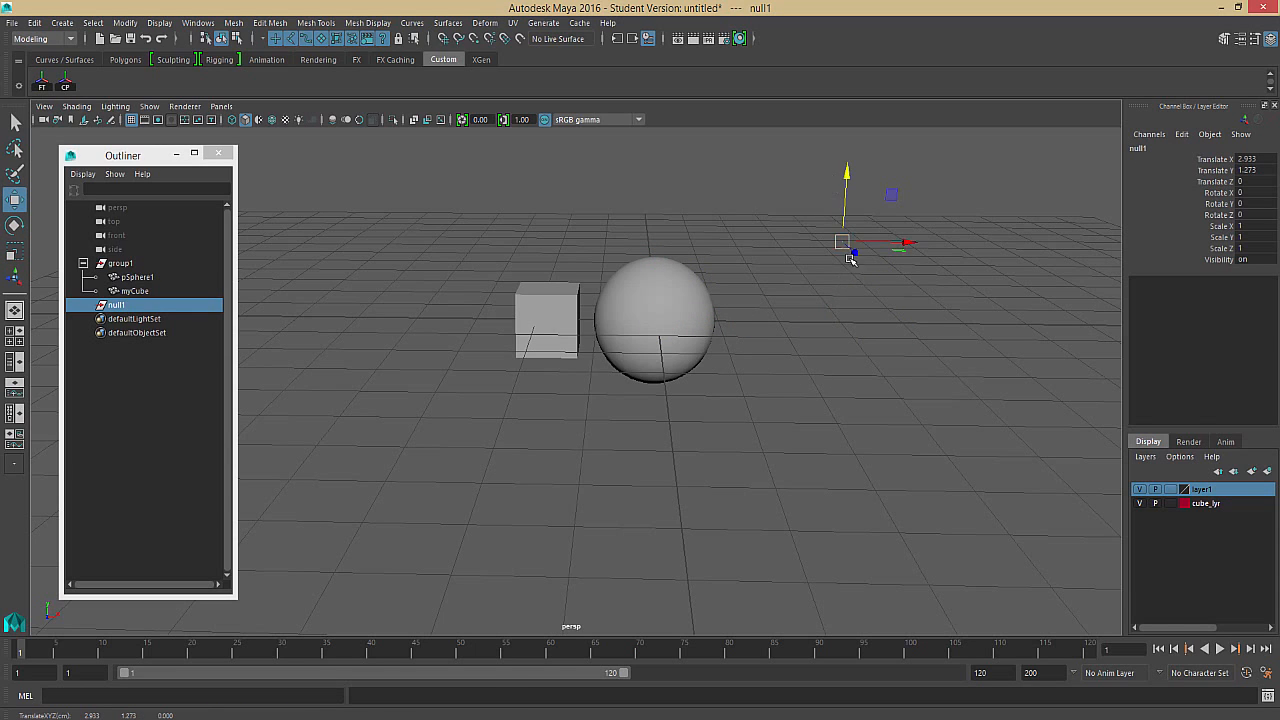
Try box-selecting in the viewport and clear the selection, then pick group1 and finally null1 in the Outliner
{"action": "left_click", "coordinate": [862, 275]}
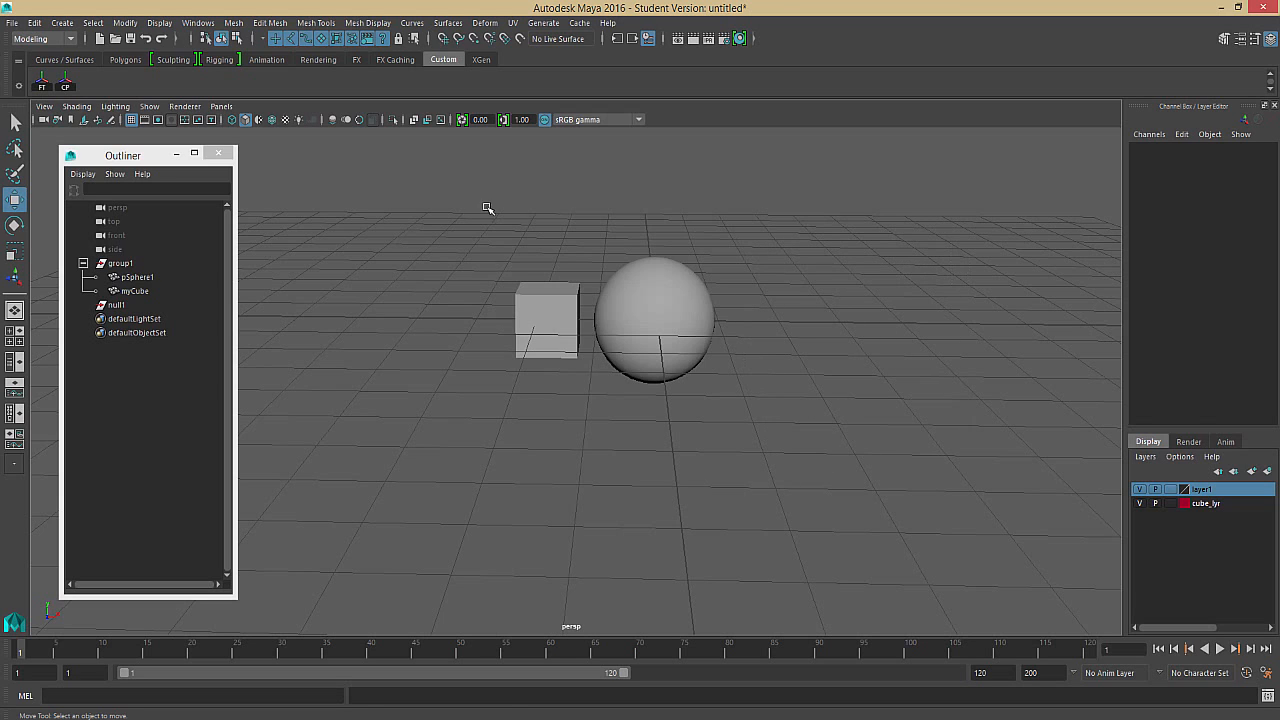
{"action": "left_click_drag", "start_coordinate": [486, 206], "coordinate": [720, 390]}
{"action": "left_click", "coordinate": [800, 400]}
{"action": "left_click", "coordinate": [140, 264]}
{"action": "left_click", "coordinate": [130, 304]}
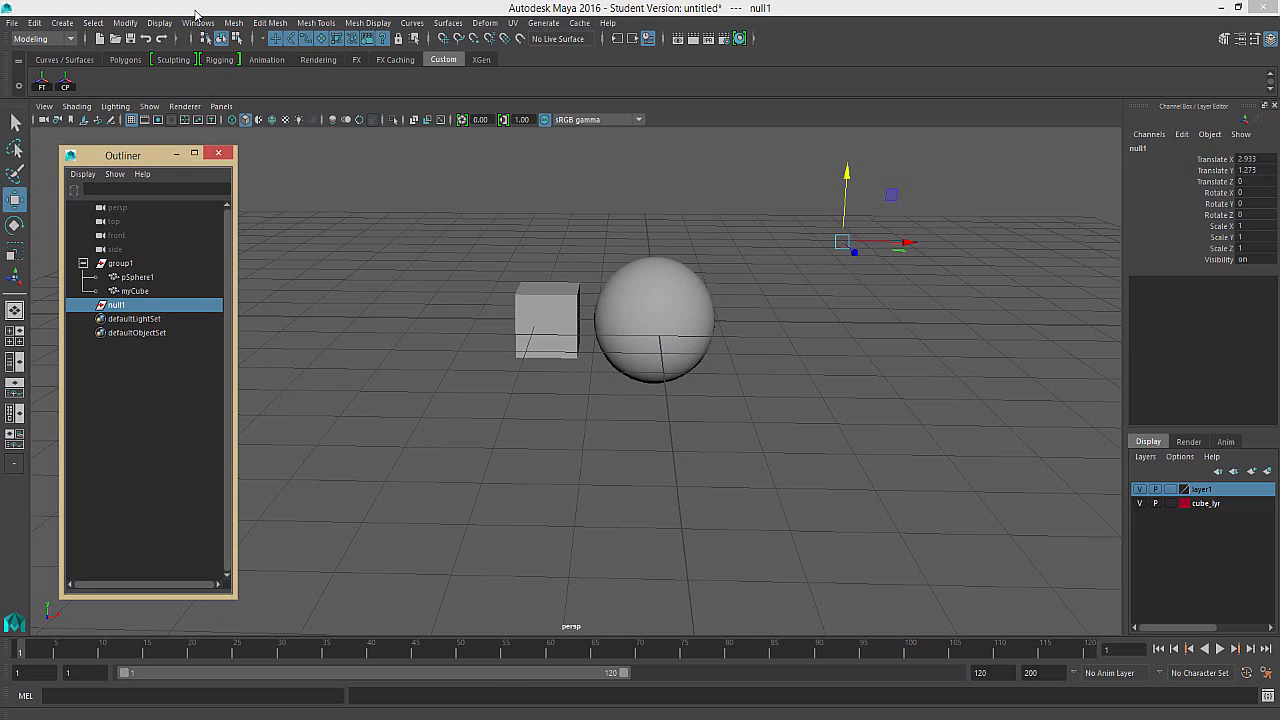
Open the Hypergraph Hierarchy with group1 and null1 in view, and select the null1 node
{"action": "left_click", "coordinate": [198, 23]}
{"action": "left_click", "coordinate": [247, 173]}
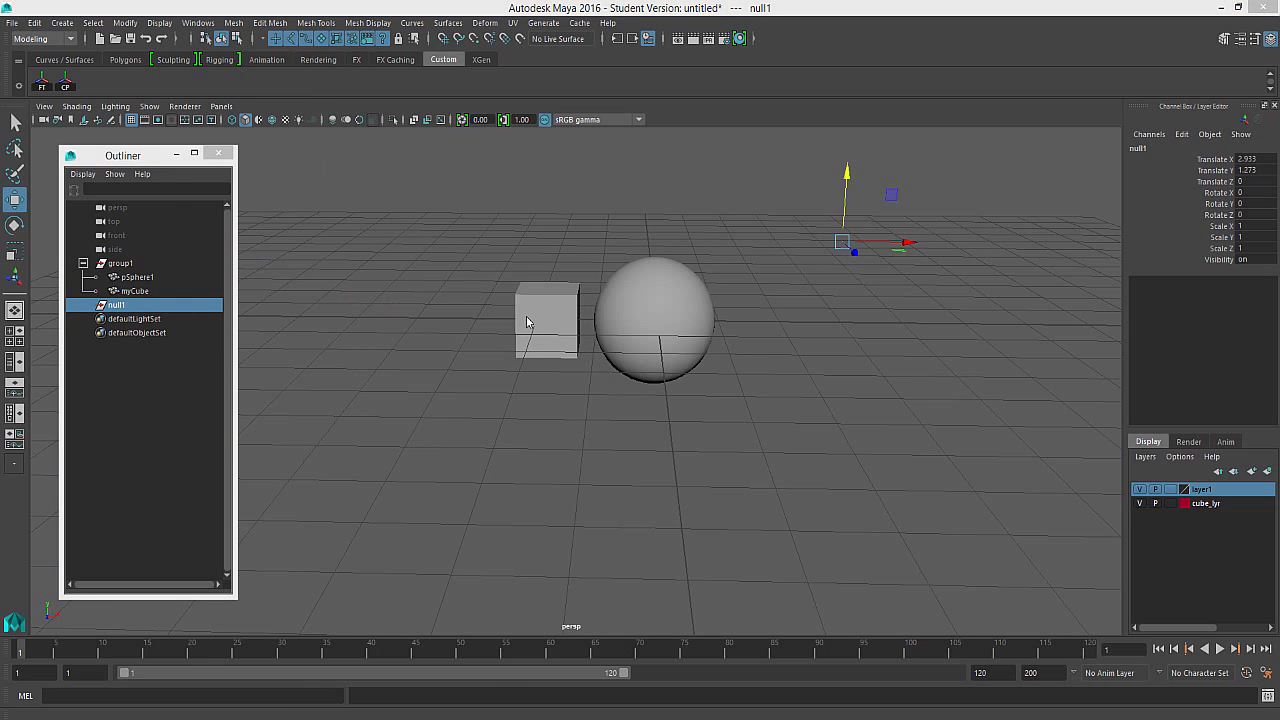
{"action": "scroll", "coordinate": [415, 329], "scroll_direction": "down", "scroll_amount": 4}
{"action": "left_click", "coordinate": [300, 288]}
{"action": "left_click", "coordinate": [404, 294]}
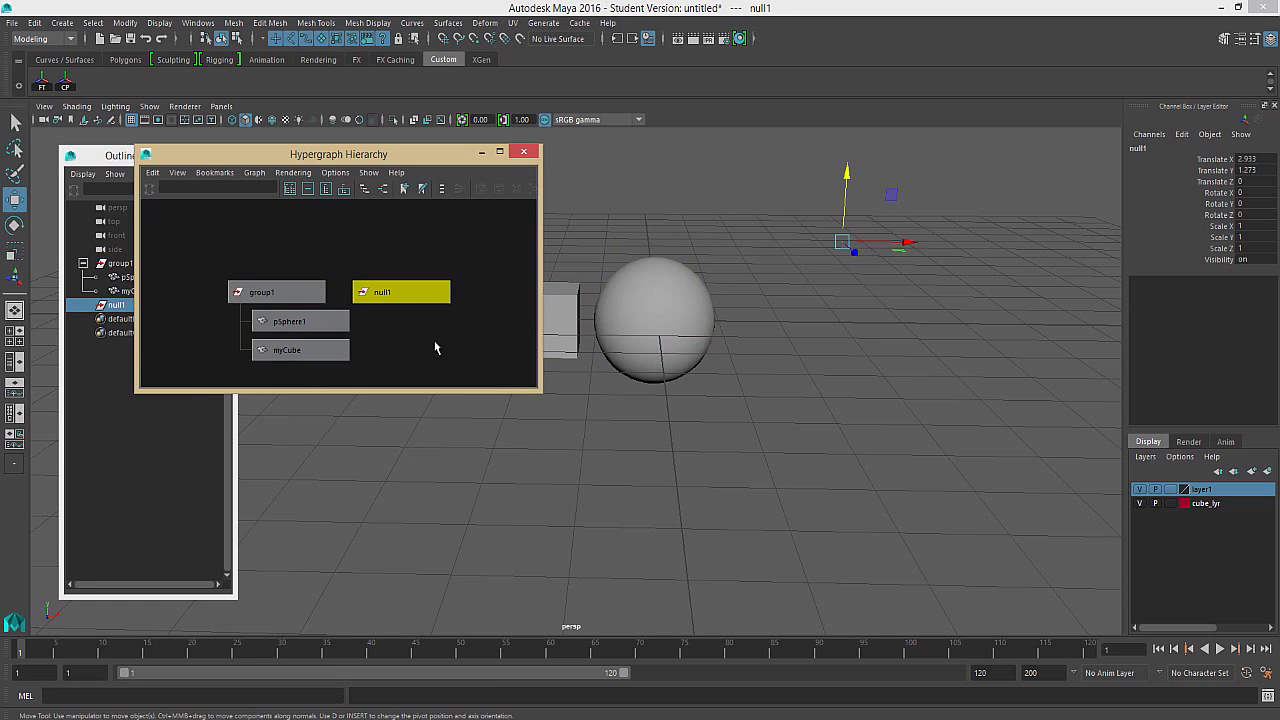
Close the Hypergraph, select the sphere in the viewport and walk the selection up and down the hierarchy between pSphere1 and group1
{"action": "left_click", "coordinate": [523, 151]}
{"action": "left_click", "coordinate": [757, 334]}
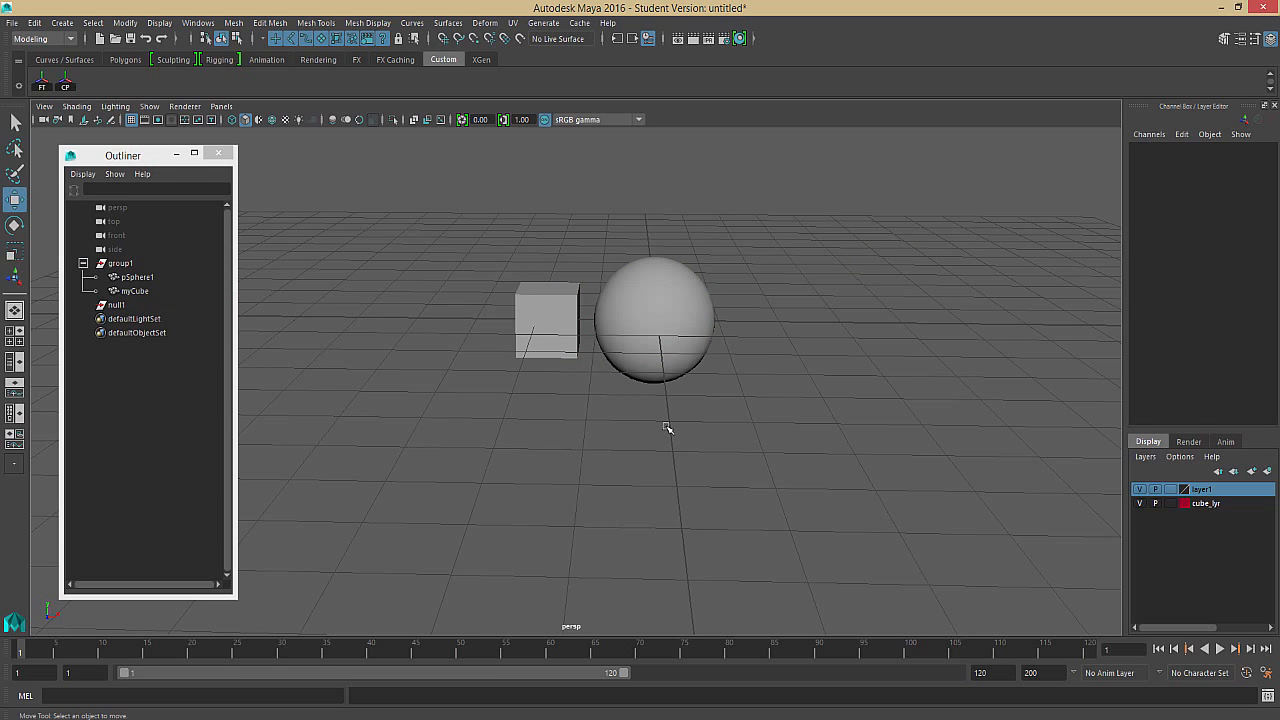
{"action": "left_click", "coordinate": [655, 302]}
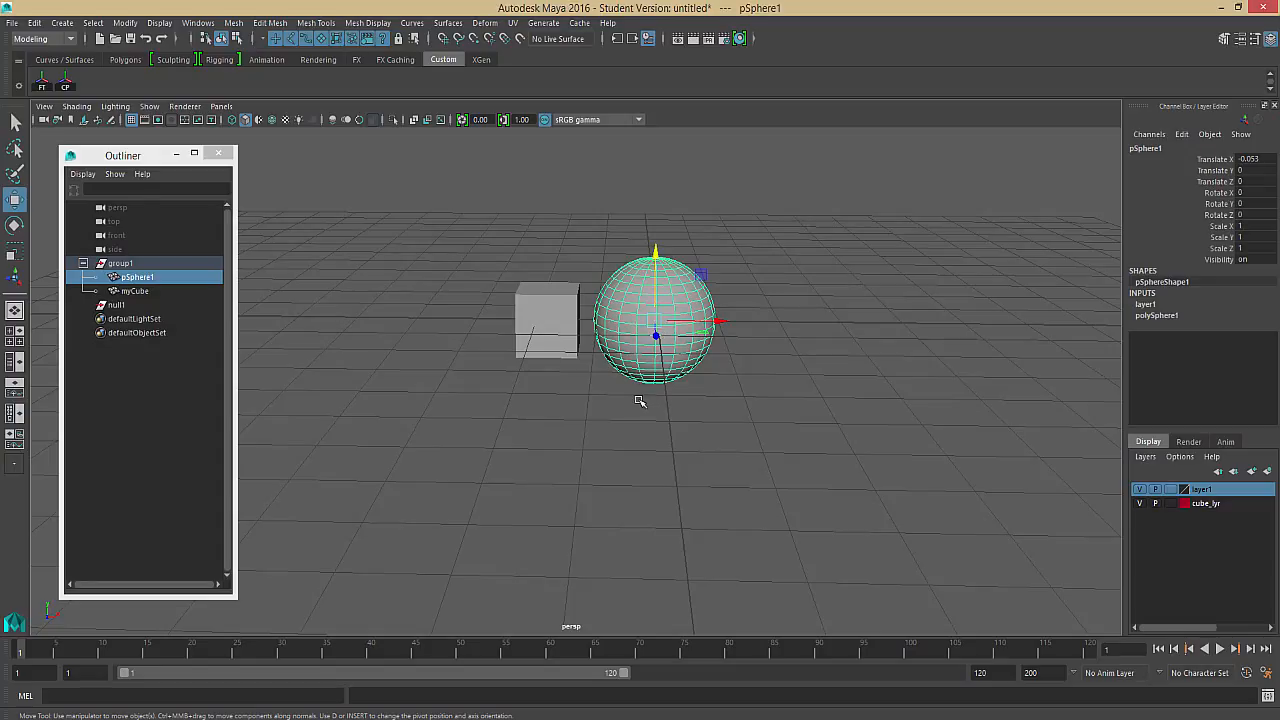
{"action": "key", "text": "Up"}
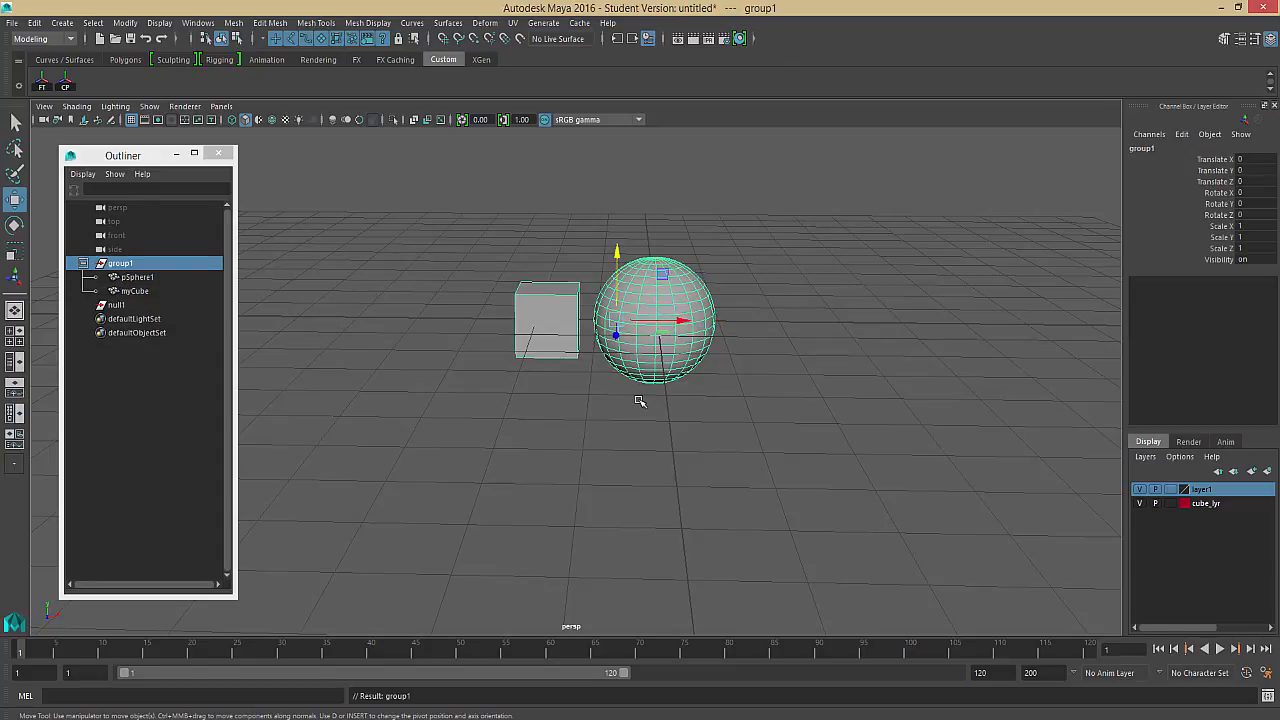
{"action": "key", "text": "Down"}
{"action": "key", "text": "Up"}
{"action": "key", "text": "Down"}
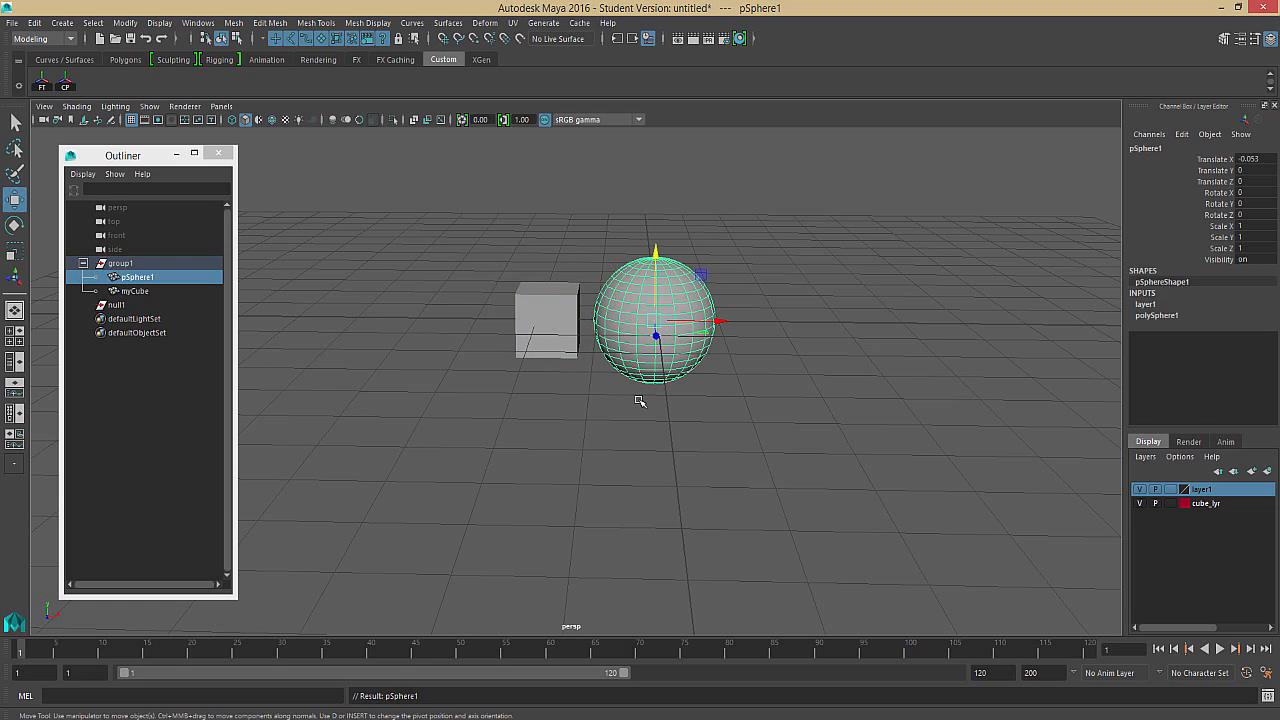
{"action": "key", "text": "Down"}
{"action": "key", "text": "Up"}
{"action": "key", "text": "Up"}
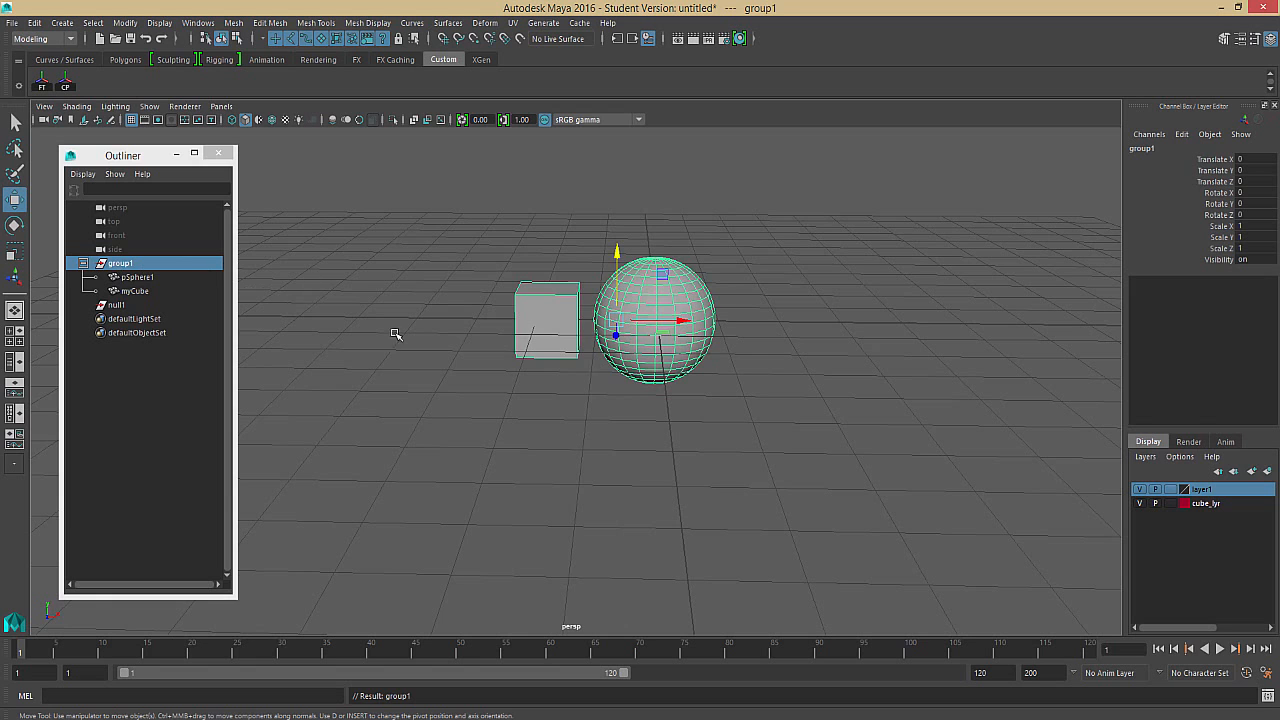
Try moving group1 as one unit, and undo back to the ungrouped cube and sphere
{"action": "scroll", "coordinate": [600, 423], "scroll_direction": "up", "scroll_amount": 5}
{"action": "left_click_drag", "start_coordinate": [634, 423], "coordinate": [620, 445], "text": "alt"}
{"action": "key", "text": "r"}
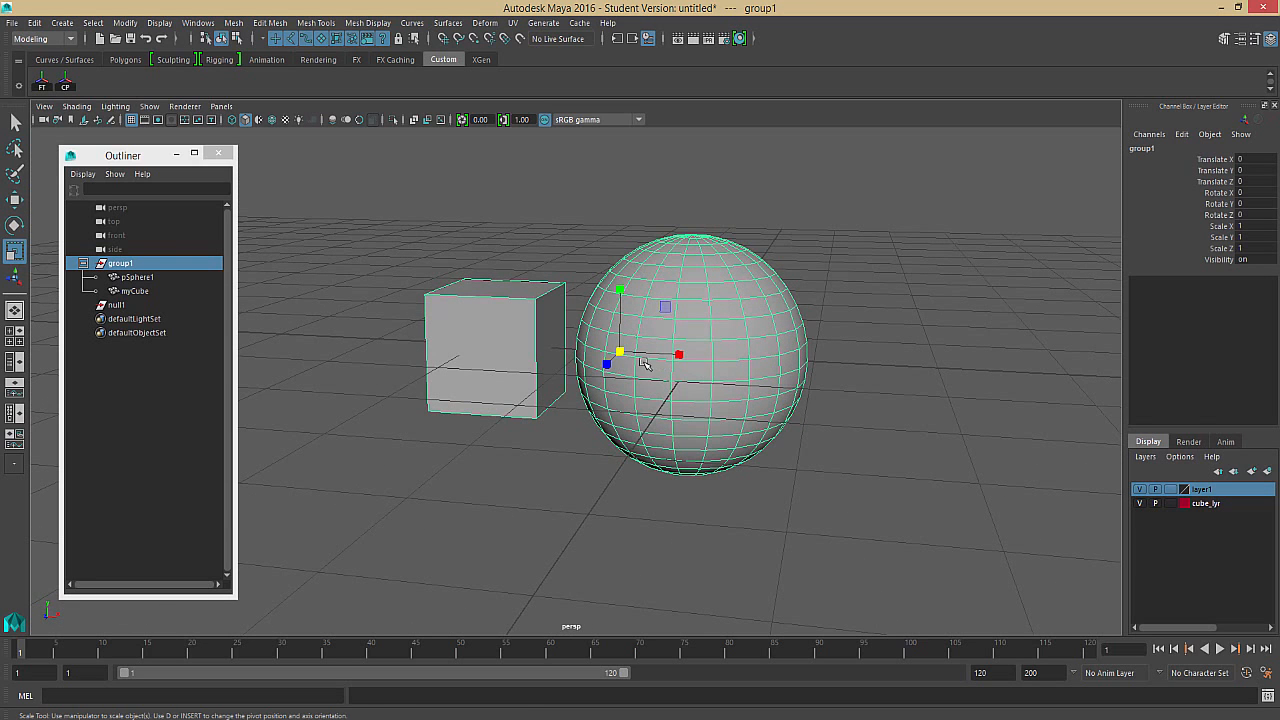
{"action": "key", "text": "w"}
{"action": "left_click_drag", "start_coordinate": [606, 364], "coordinate": [723, 312]}
{"action": "key", "text": "ctrl+z"}
{"action": "key", "text": "r"}
{"action": "key", "text": "ctrl+z"}
{"action": "left_click_drag", "start_coordinate": [663, 375], "coordinate": [657, 294], "text": "alt"}
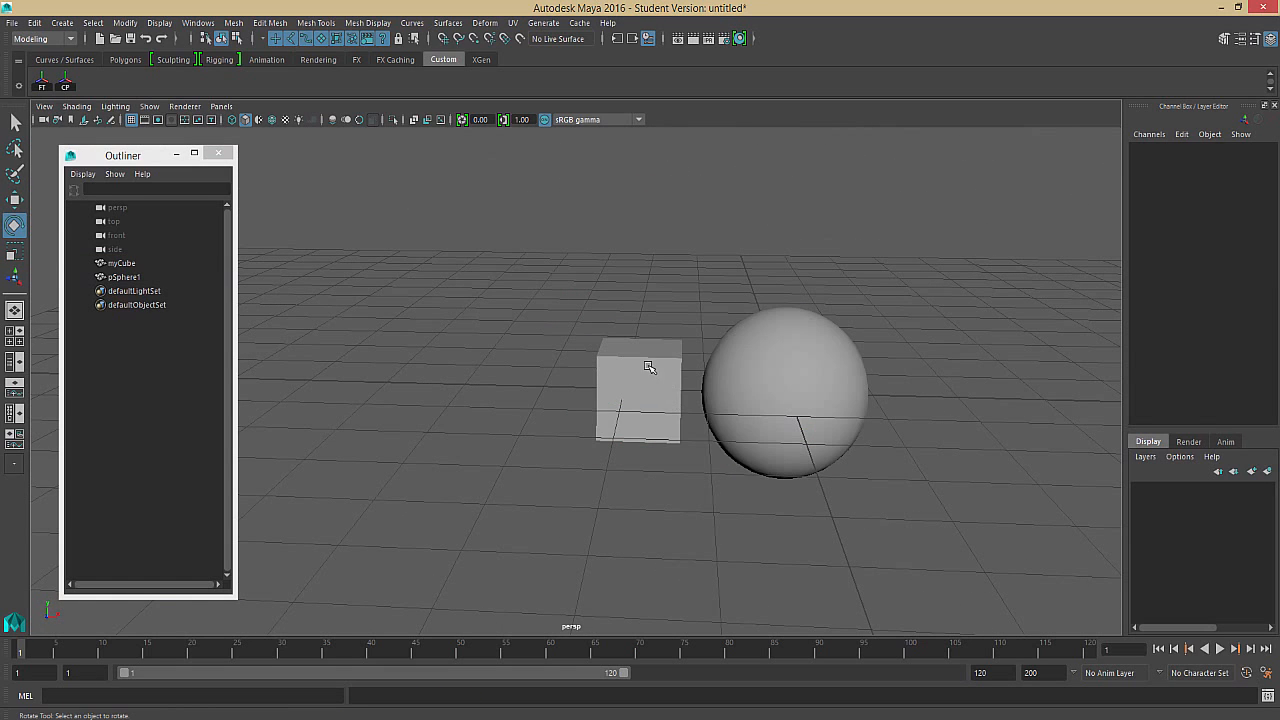
Select myCube with the Select tool and create a new display layer containing it
{"action": "left_click", "coordinate": [650, 372]}
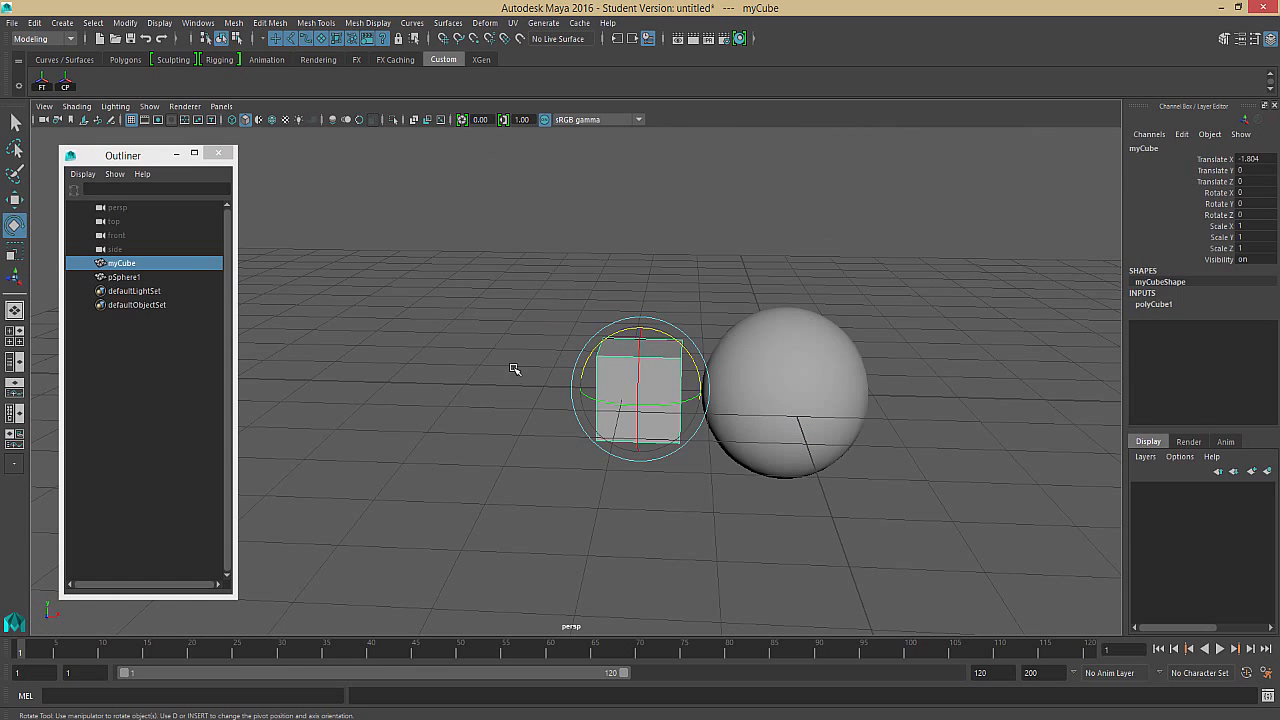
{"action": "key", "text": "q"}
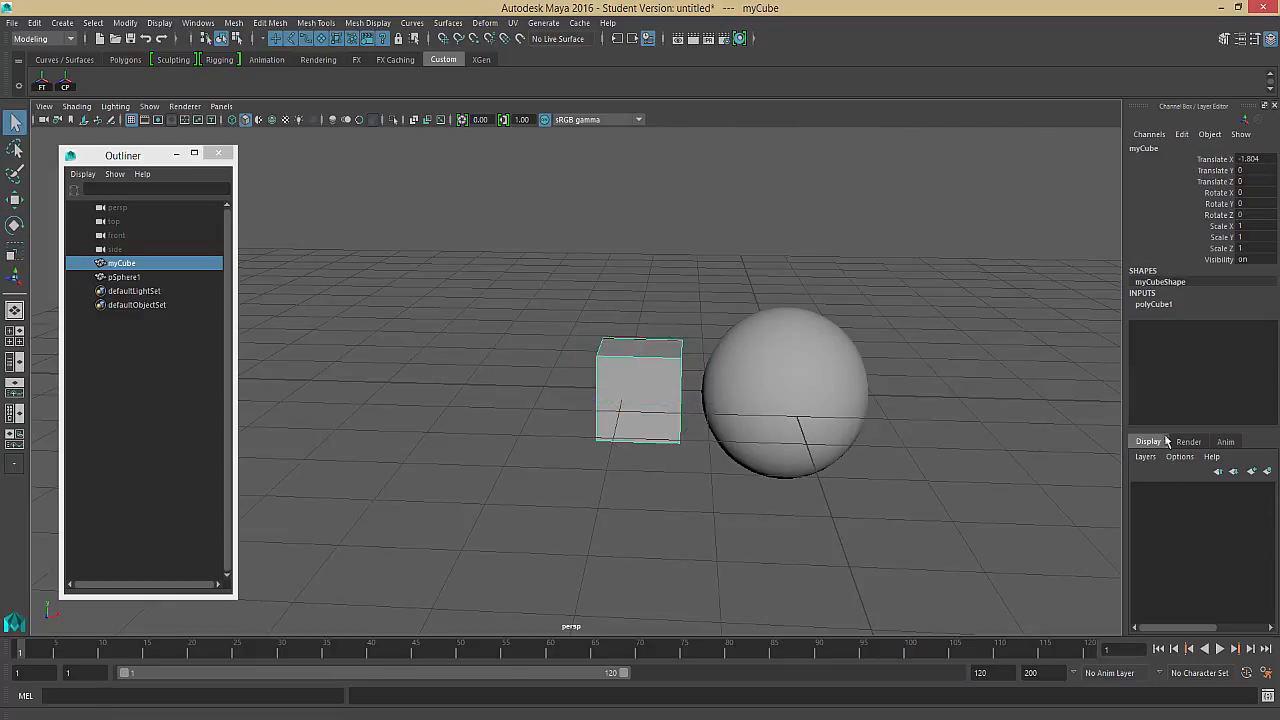
{"action": "left_click", "coordinate": [600, 531]}
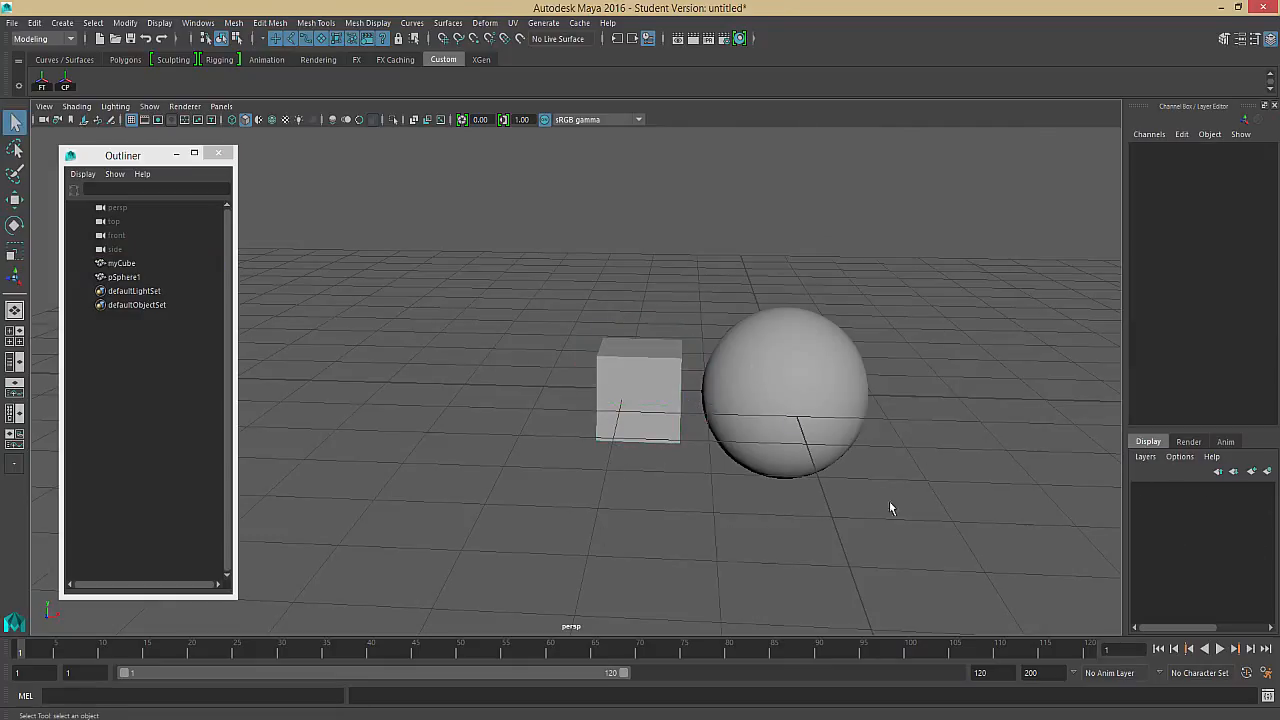
{"action": "left_click", "coordinate": [636, 413]}
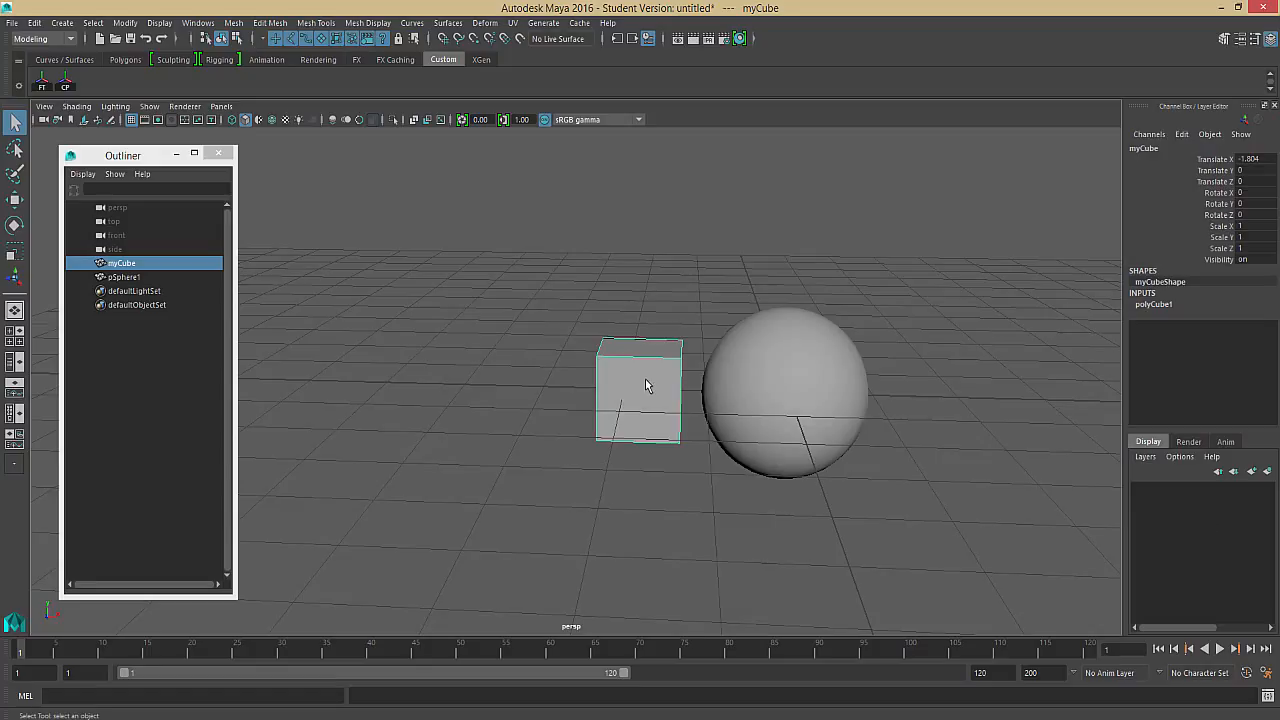
{"action": "left_click", "coordinate": [1268, 476]}
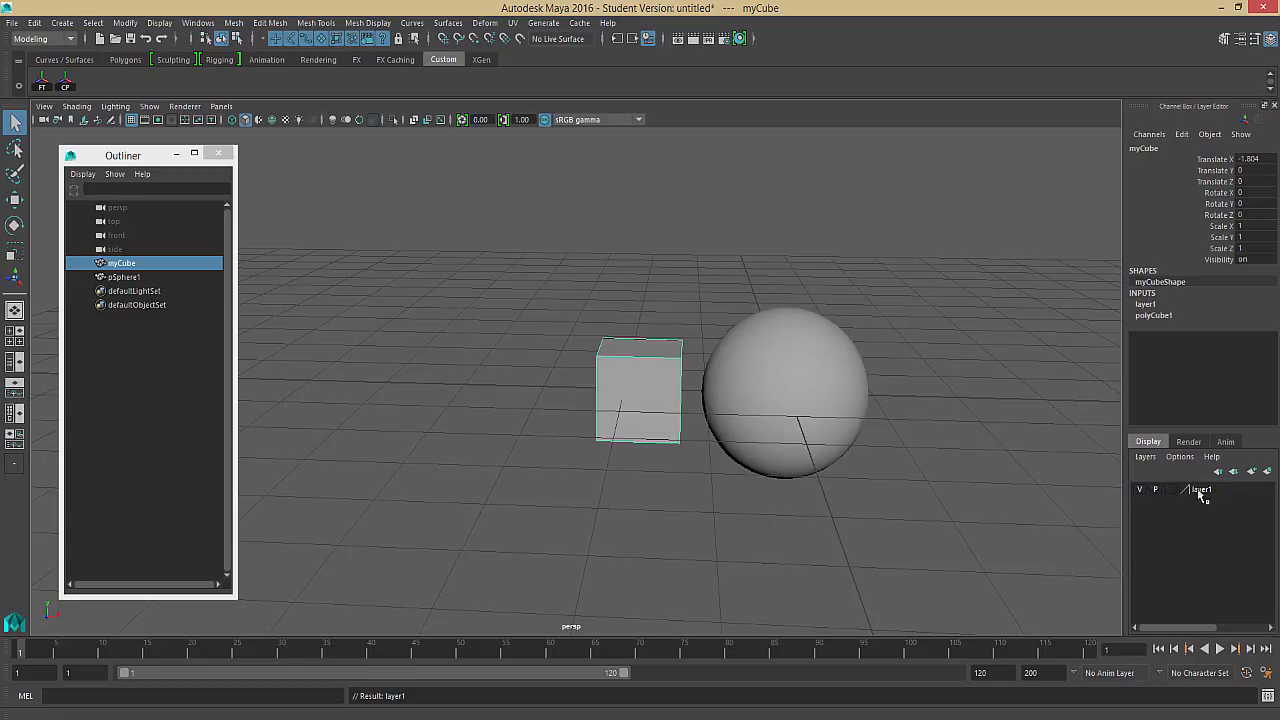
Rename the new display layer as cube_lyr, set its colour to dark red and save the layer settings
{"action": "left_click", "coordinate": [1208, 492]}
{"action": "double_click", "coordinate": [1207, 488]}
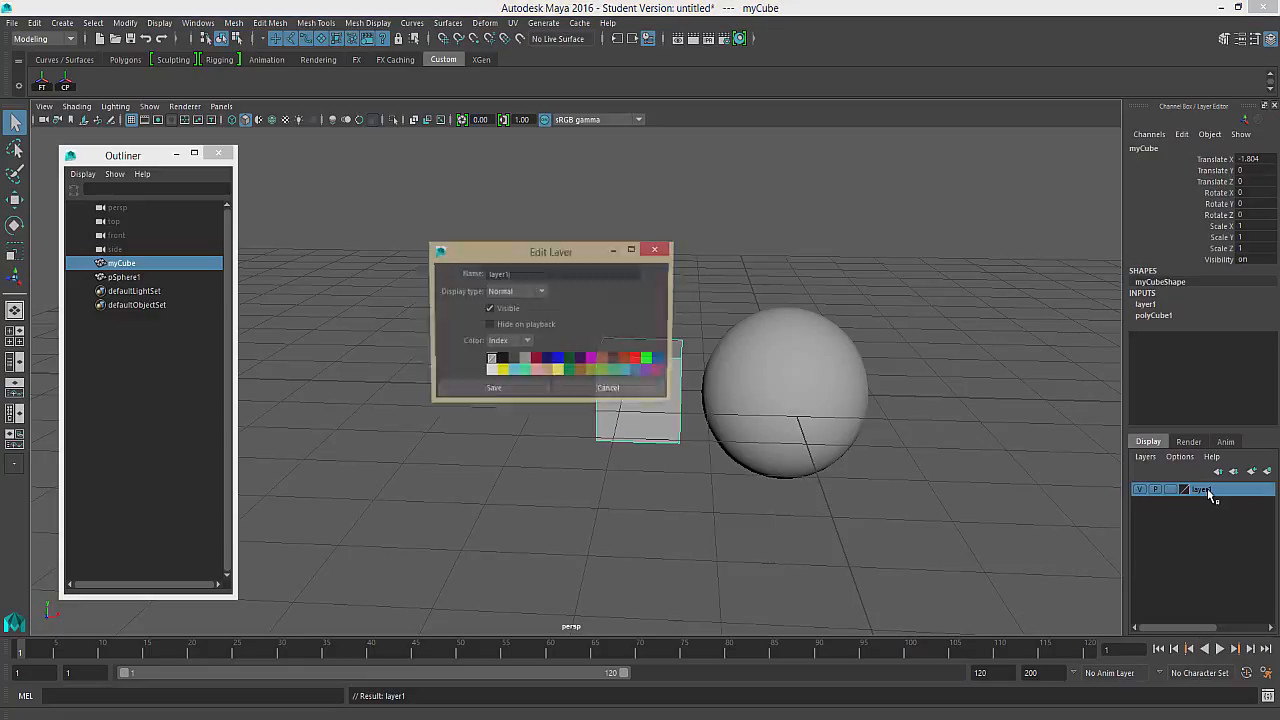
{"action": "left_click_drag", "start_coordinate": [522, 273], "coordinate": [446, 273]}
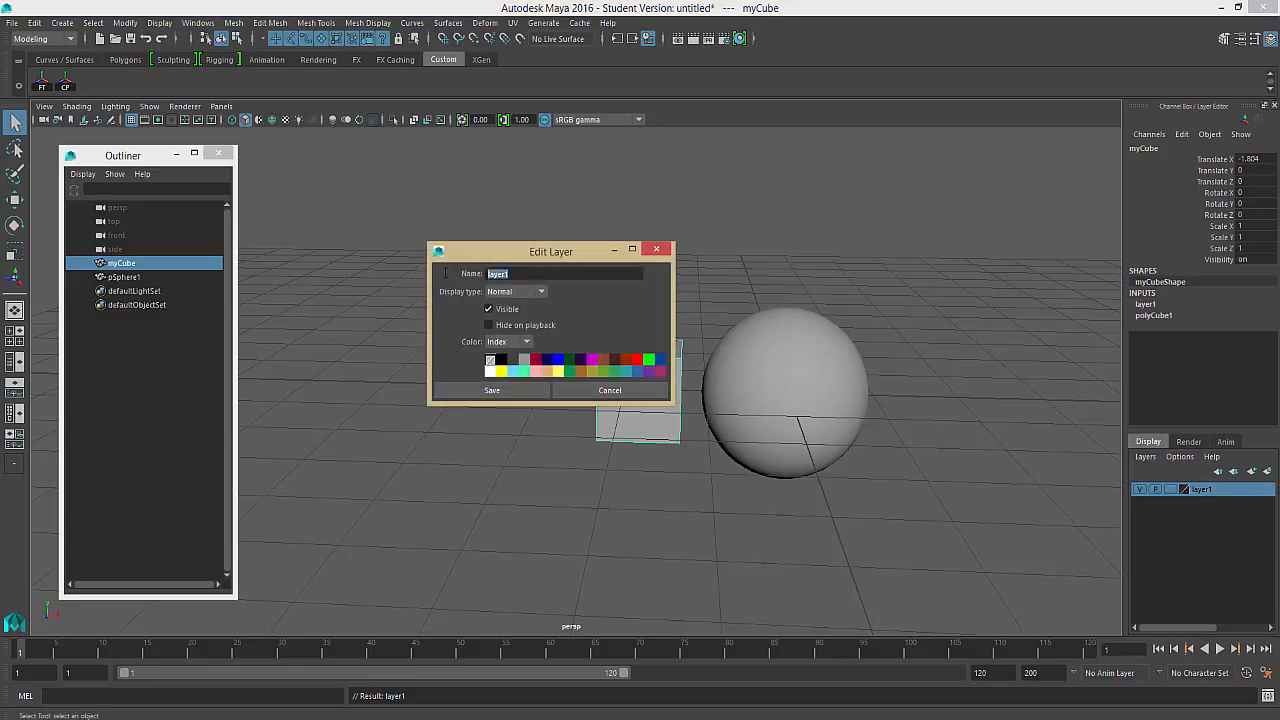
{"action": "type", "text": "cube_"}
{"action": "mouse_move", "coordinate": [524, 274]}
{"action": "left_mouse_down"}
{"action": "mouse_move", "coordinate": [484, 275]}
{"action": "mouse_move", "coordinate": [518, 274]}
{"action": "left_mouse_up"}
{"action": "left_click", "coordinate": [532, 274]}
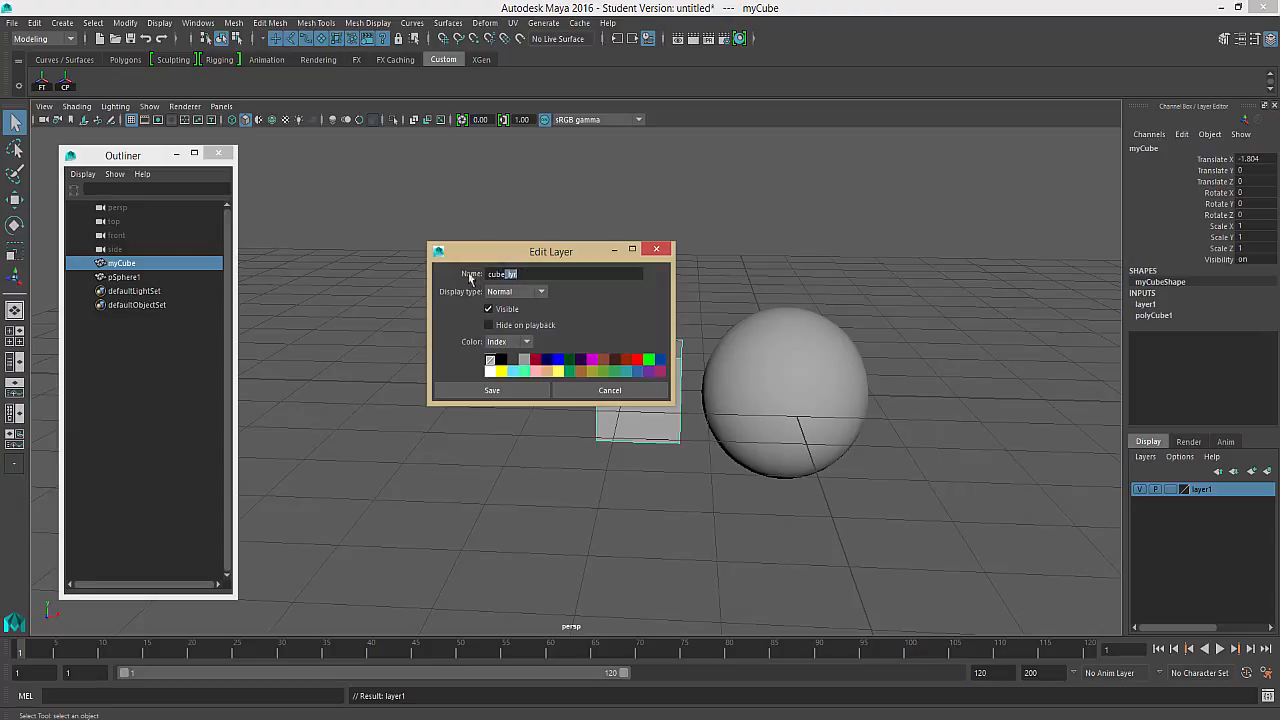
{"action": "left_click", "coordinate": [536, 360]}
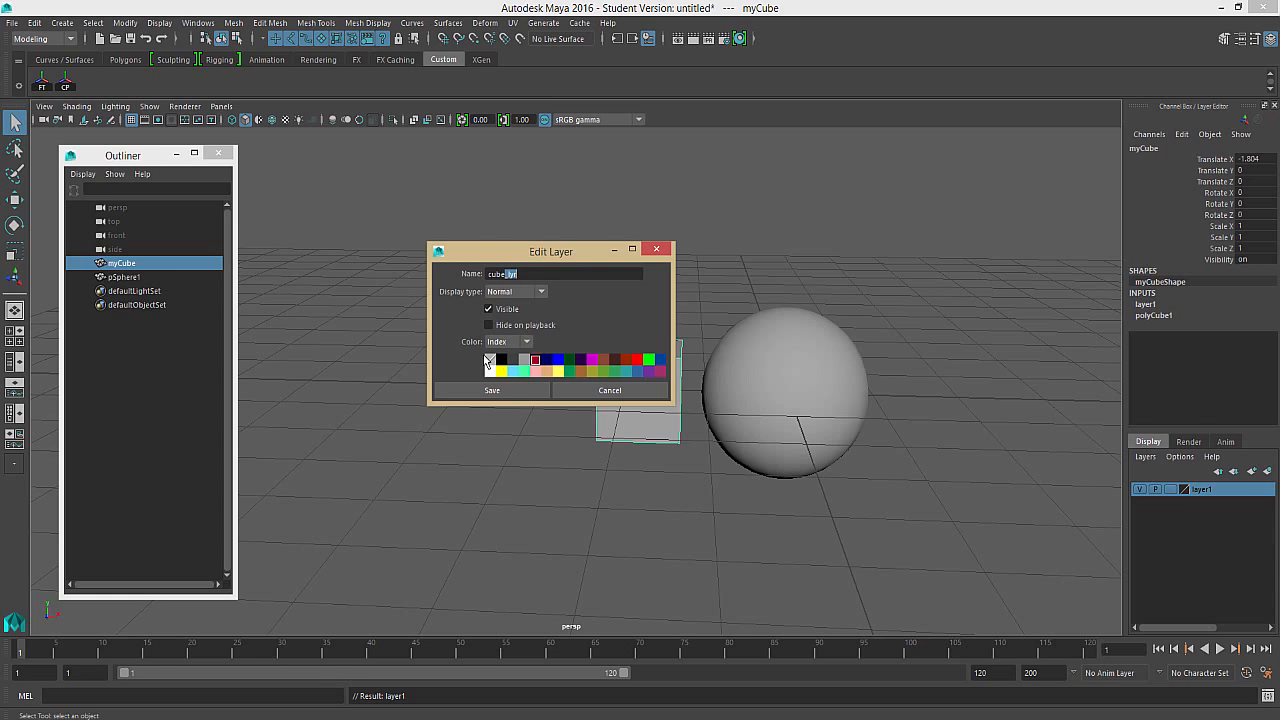
{"action": "left_click", "coordinate": [492, 390]}
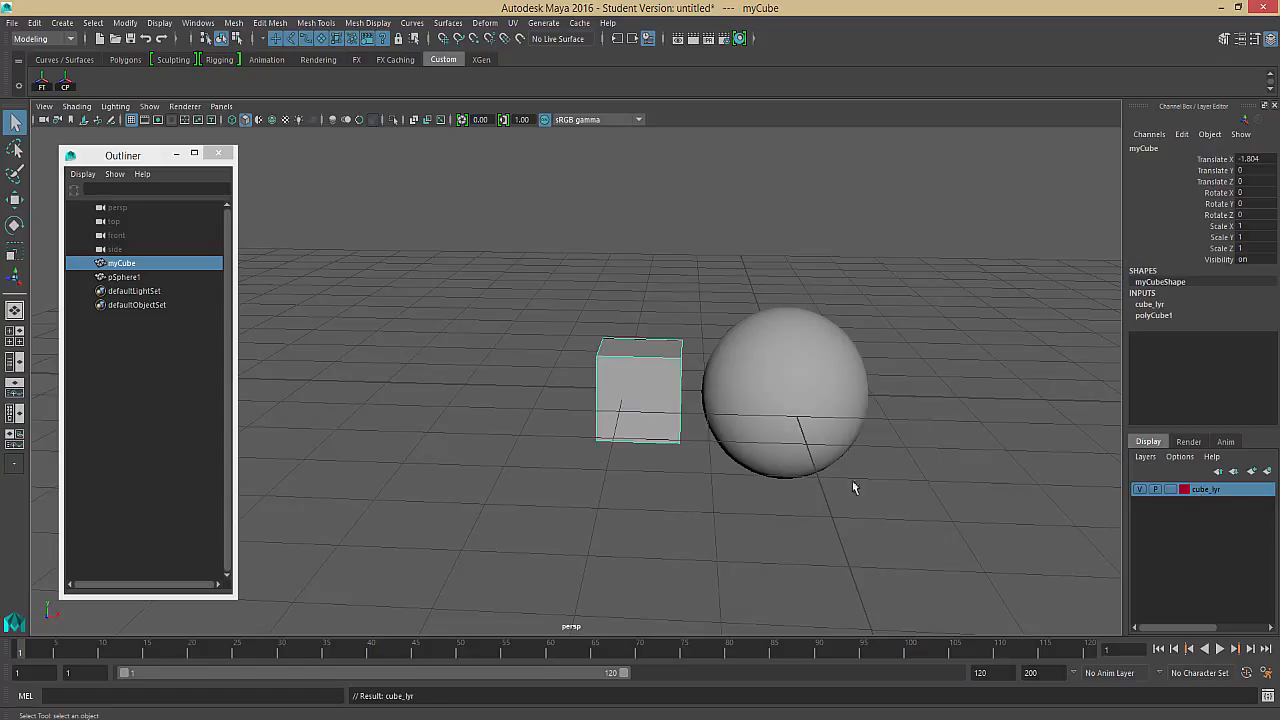
Toggle the visibility of cube_lyr off and on several times, leaving the layer visible
{"action": "left_click", "coordinate": [1140, 489]}
{"action": "left_click", "coordinate": [1140, 489]}
{"action": "left_click", "coordinate": [1140, 489]}
{"action": "left_click", "coordinate": [1140, 489]}
{"action": "left_click", "coordinate": [1140, 489]}
{"action": "left_click", "coordinate": [1140, 489]}
{"action": "left_click", "coordinate": [1140, 489]}
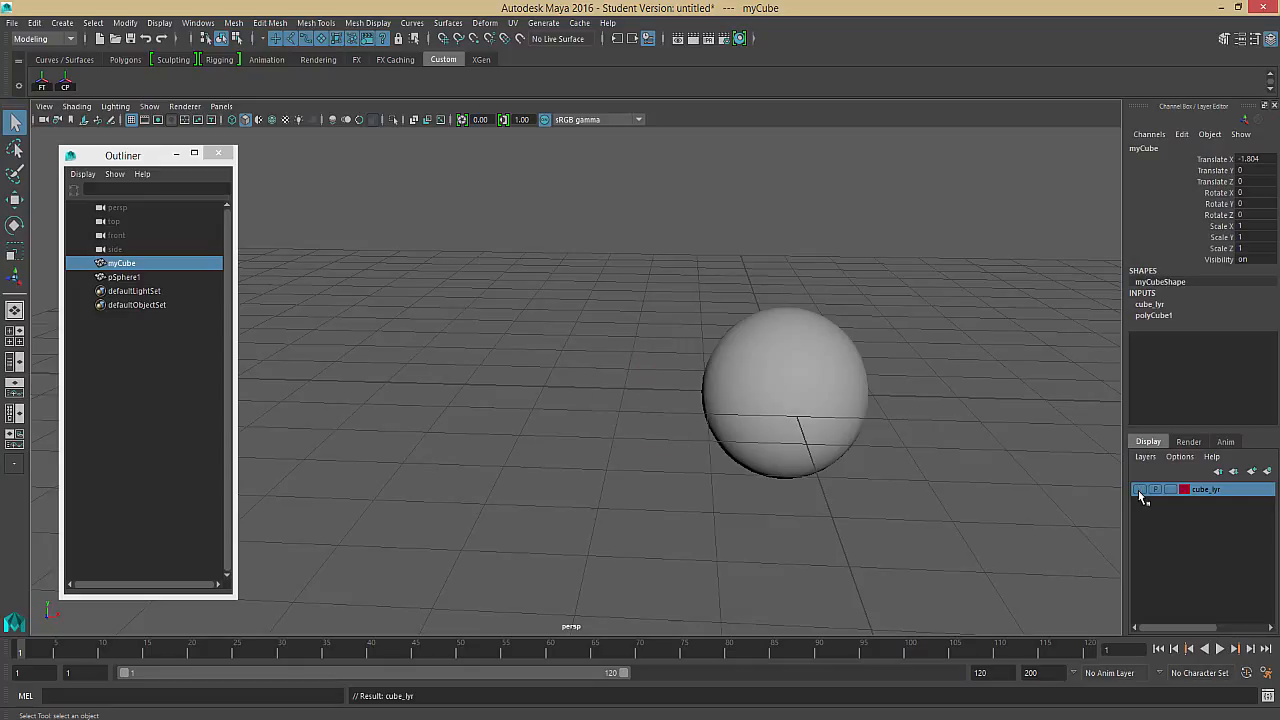
{"action": "left_click", "coordinate": [1140, 489]}
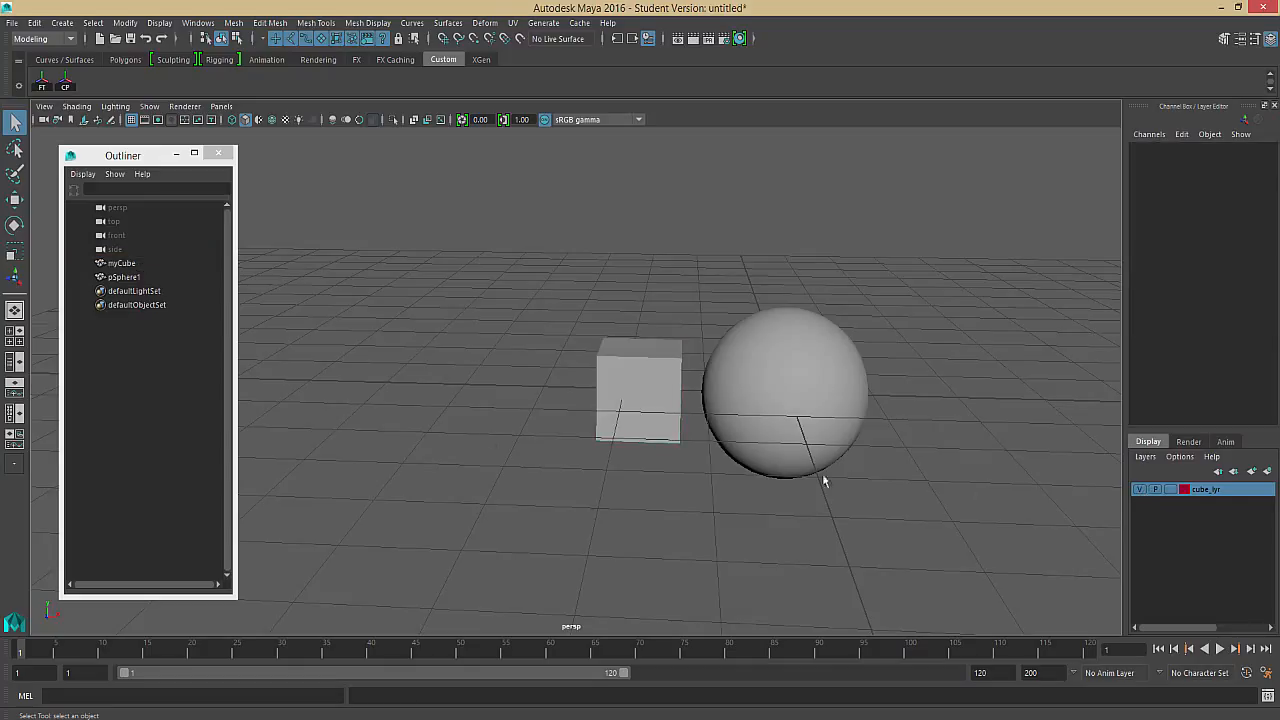
{"action": "left_click", "coordinate": [1140, 489]}
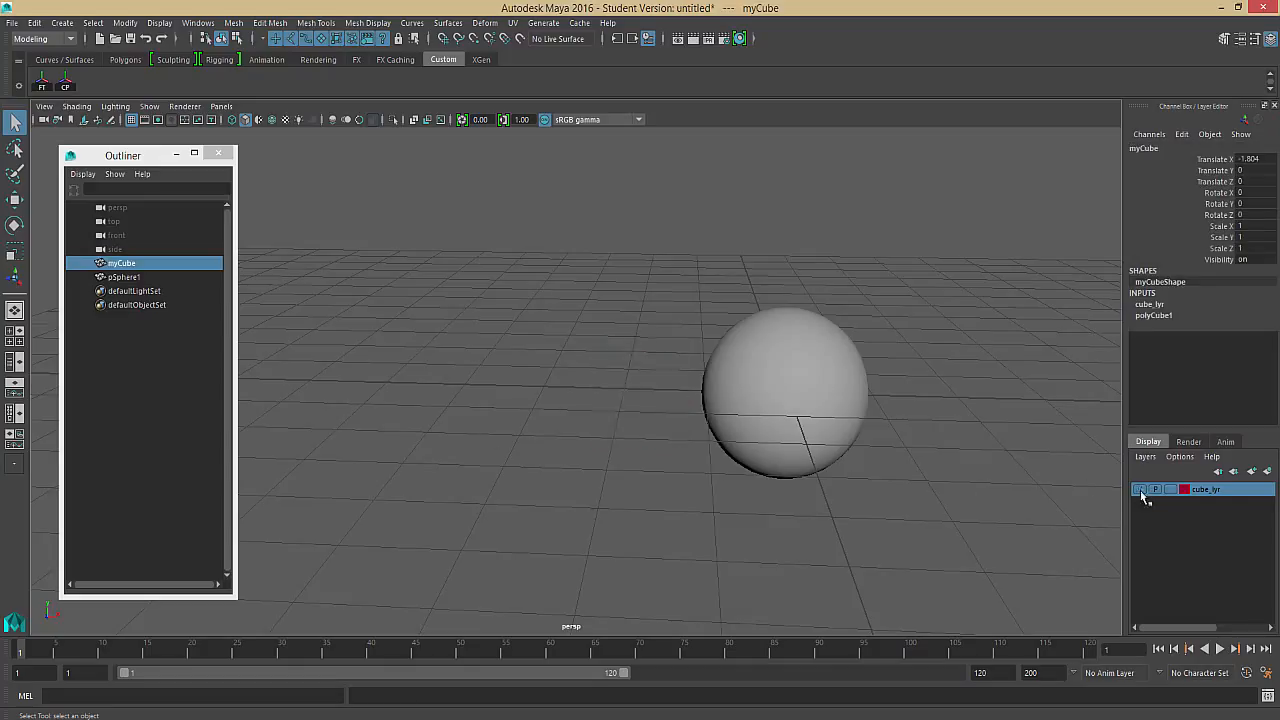
{"action": "left_click", "coordinate": [1140, 489]}
{"action": "left_click", "coordinate": [1140, 489]}
{"action": "left_click", "coordinate": [1140, 489]}
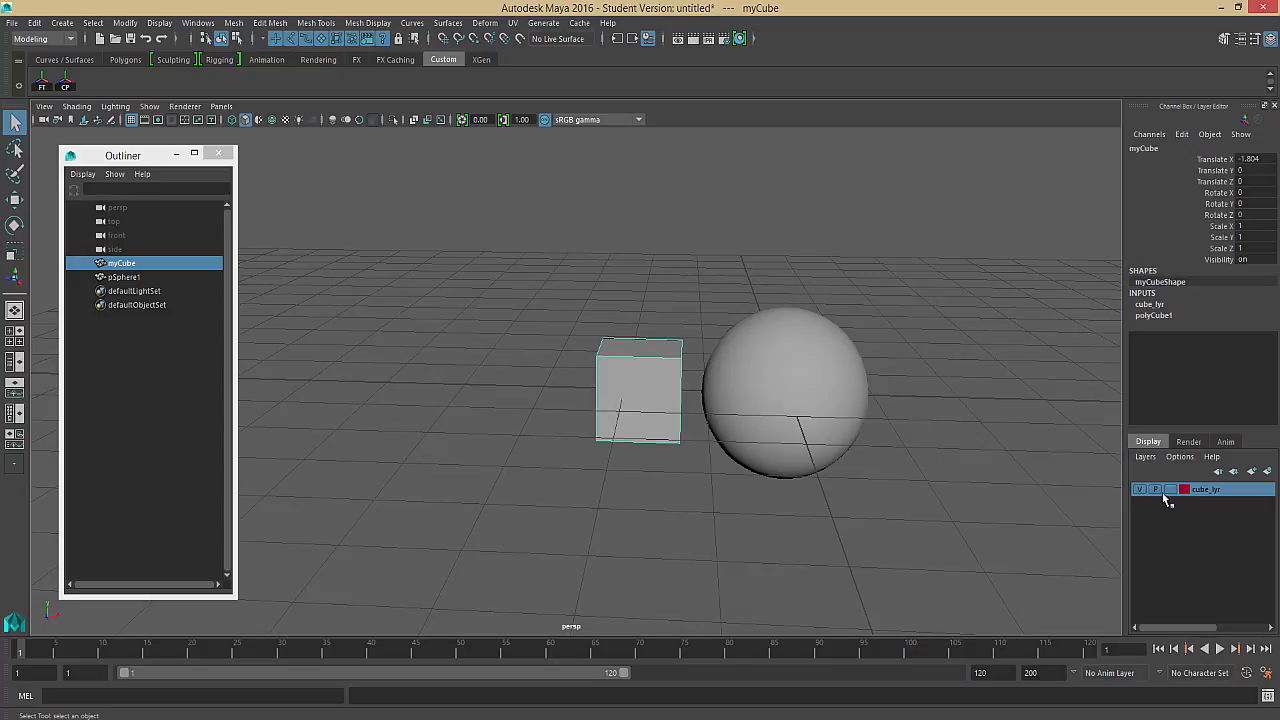
Cycle cube_lyr through its display types to Template, and try selecting the templated cube in the viewport
{"action": "left_click", "coordinate": [1171, 489]}
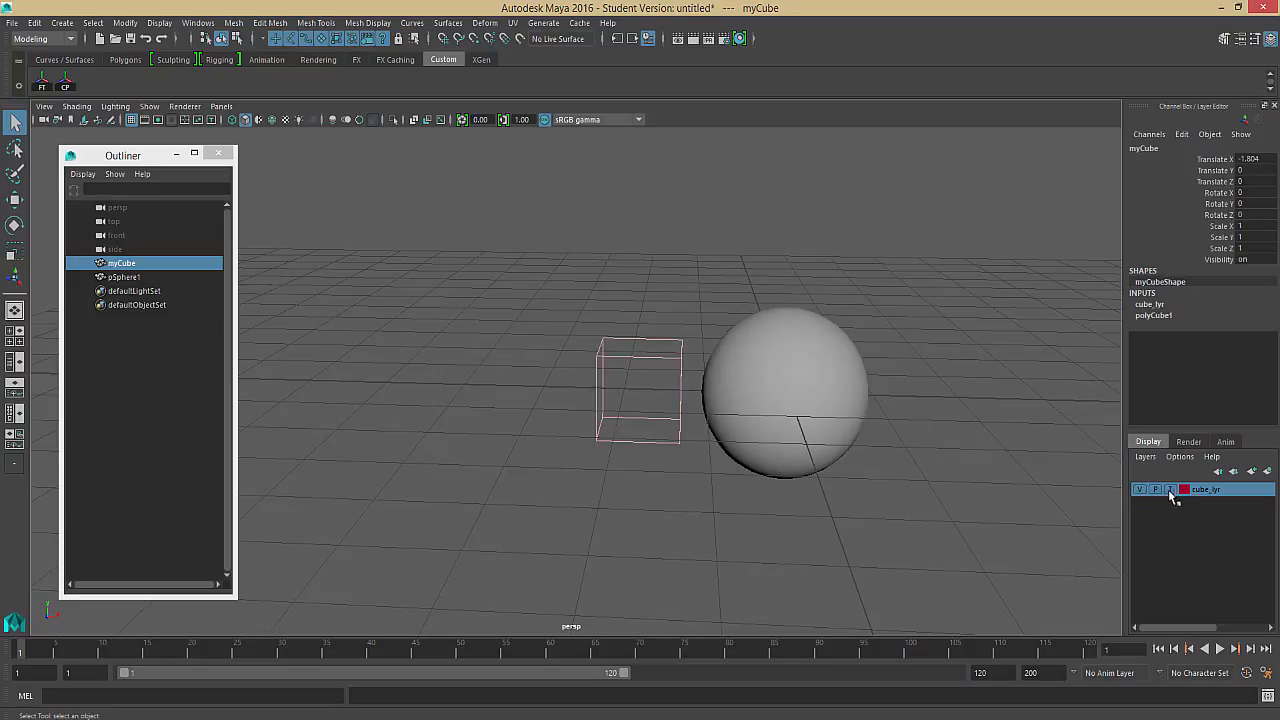
{"action": "left_click", "coordinate": [1171, 489]}
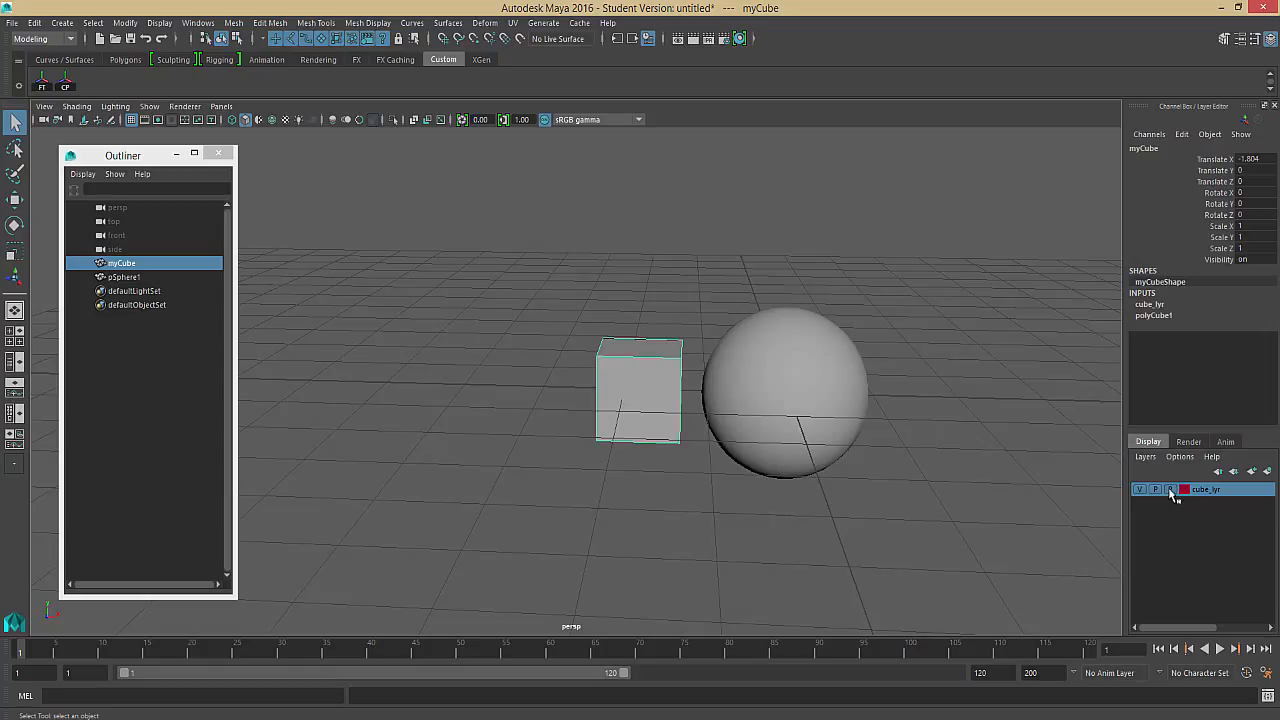
{"action": "left_click", "coordinate": [1171, 489]}
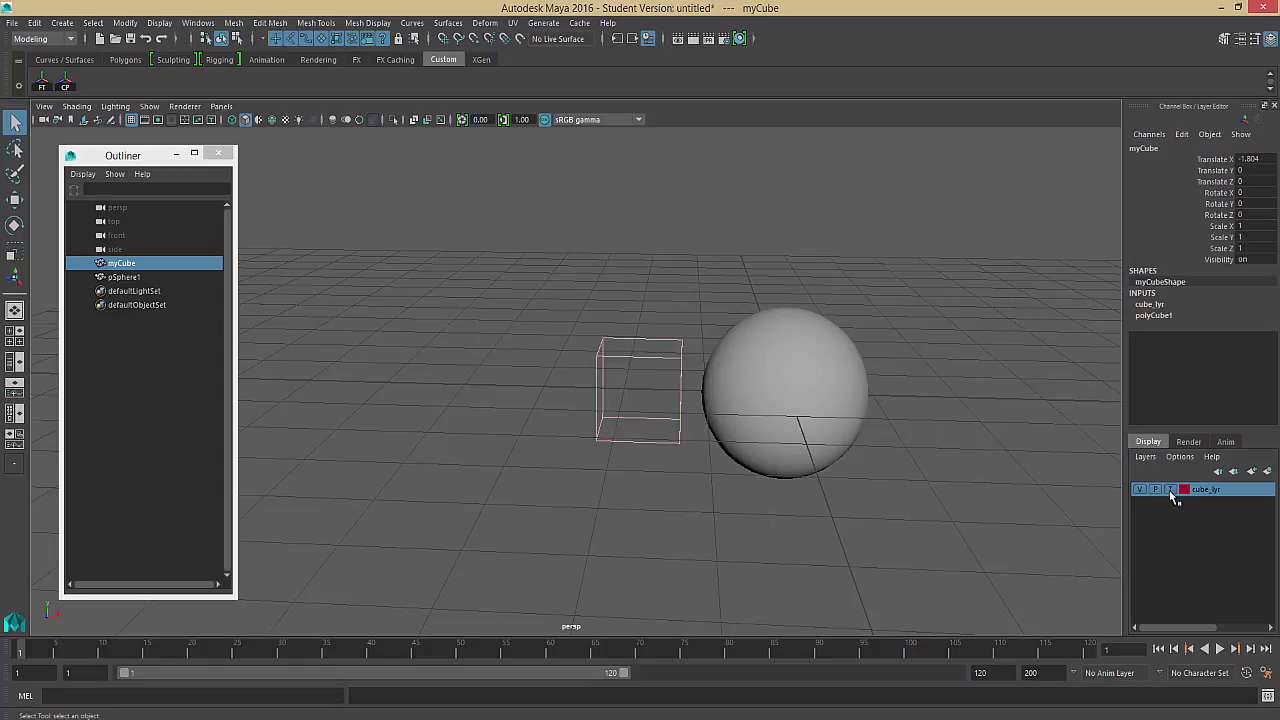
{"action": "left_click", "coordinate": [700, 505]}
{"action": "left_click_drag", "start_coordinate": [606, 321], "coordinate": [640, 491]}
{"action": "left_click_drag", "start_coordinate": [622, 345], "coordinate": [643, 470]}
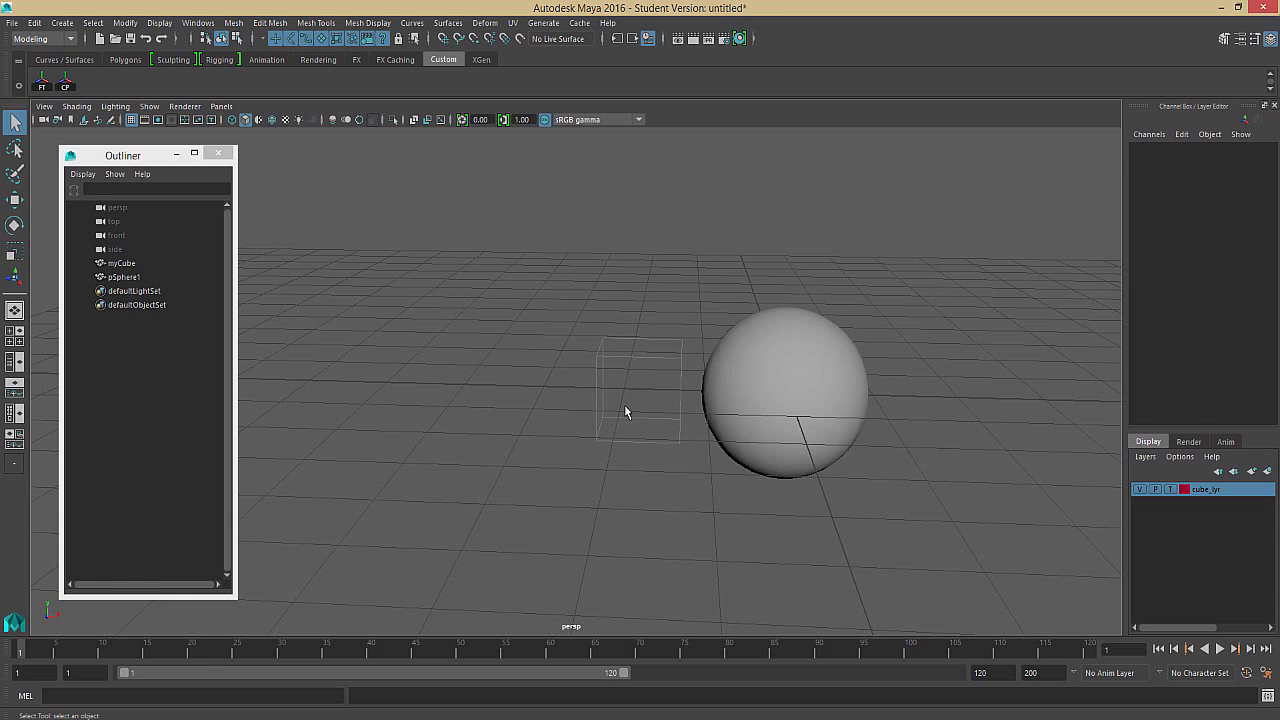
{"action": "mouse_move", "coordinate": [625, 410]}
{"action": "left_mouse_down", "text": "alt"}
{"action": "mouse_move", "coordinate": [631, 443]}
{"action": "mouse_move", "coordinate": [617, 410]}
{"action": "mouse_move", "coordinate": [598, 452]}
{"action": "mouse_move", "coordinate": [605, 425]}
{"action": "left_mouse_up", "text": "alt"}
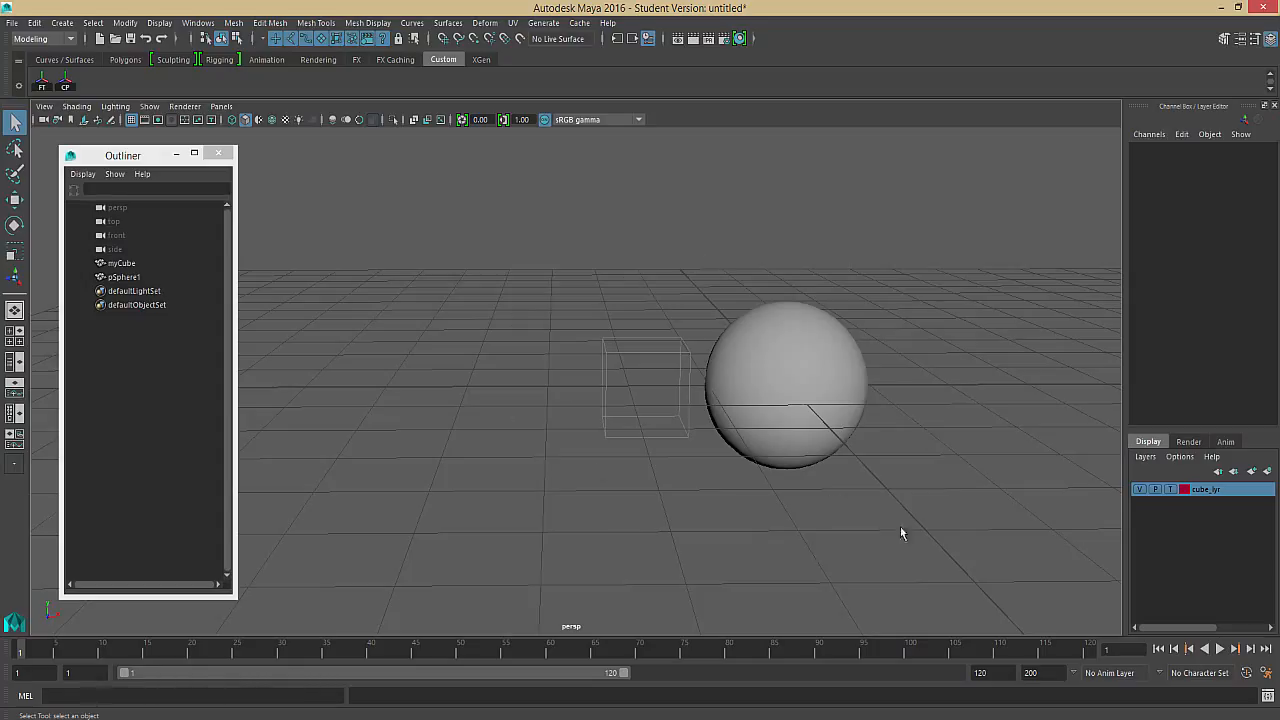
Set cube_lyr to Reference and try box-selecting the cube in the viewport
{"action": "left_click", "coordinate": [1170, 489]}
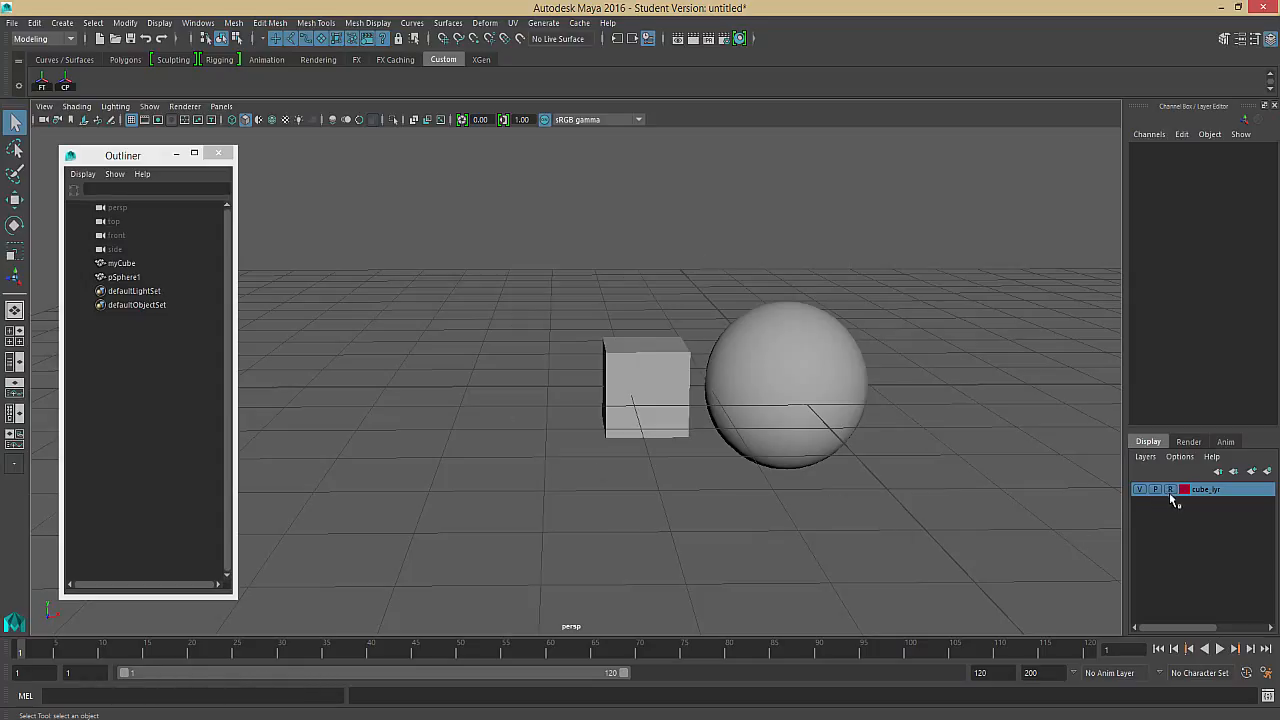
{"action": "left_click_drag", "start_coordinate": [587, 318], "coordinate": [649, 438]}
{"action": "left_click_drag", "start_coordinate": [602, 324], "coordinate": [638, 476]}
Switch the viewport to wireframe display, select the sphere and return to shaded display
{"action": "key", "text": "4"}
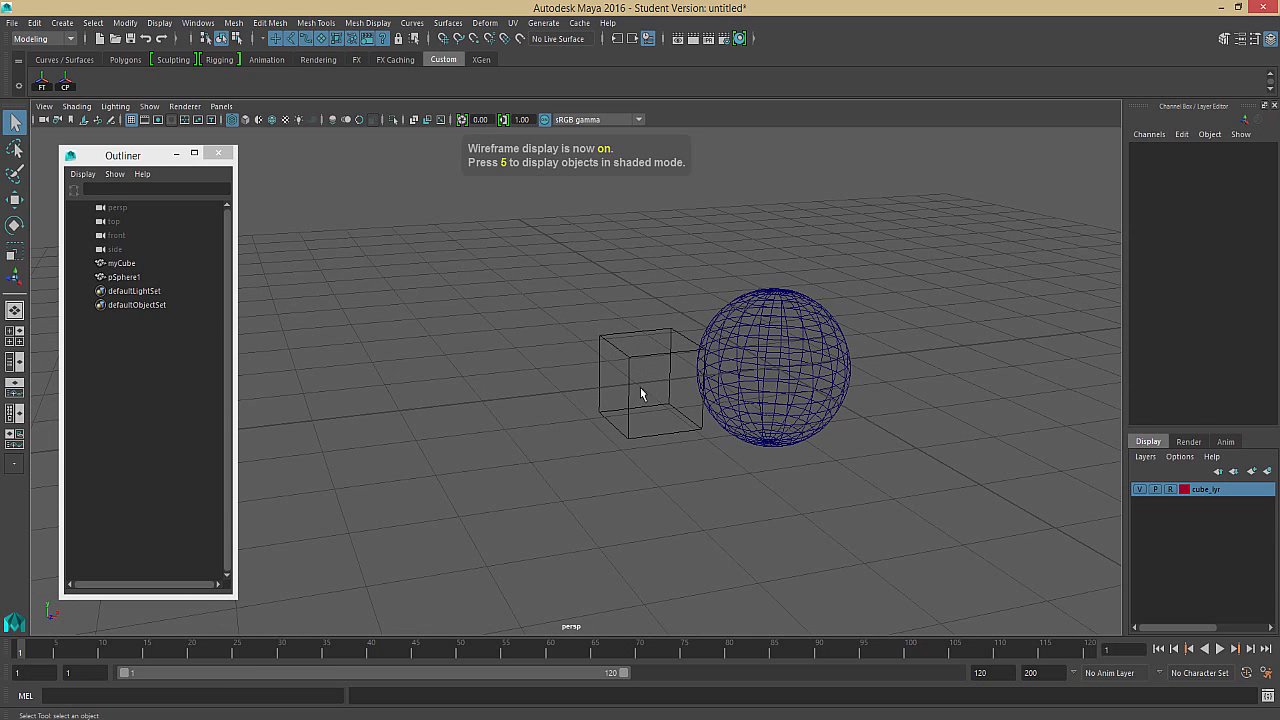
{"action": "left_click_drag", "start_coordinate": [655, 432], "coordinate": [606, 417], "text": "alt"}
{"action": "left_click_drag", "start_coordinate": [638, 479], "coordinate": [808, 491], "text": "alt"}
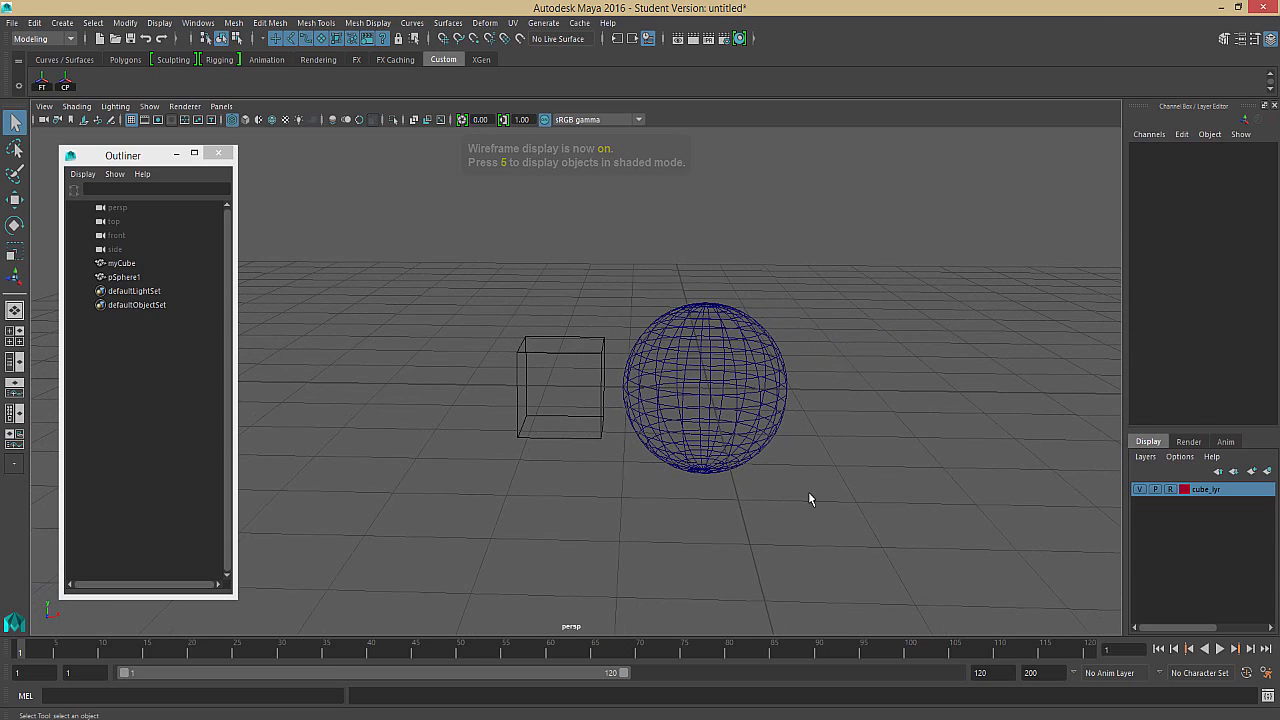
{"action": "left_click", "coordinate": [764, 402]}
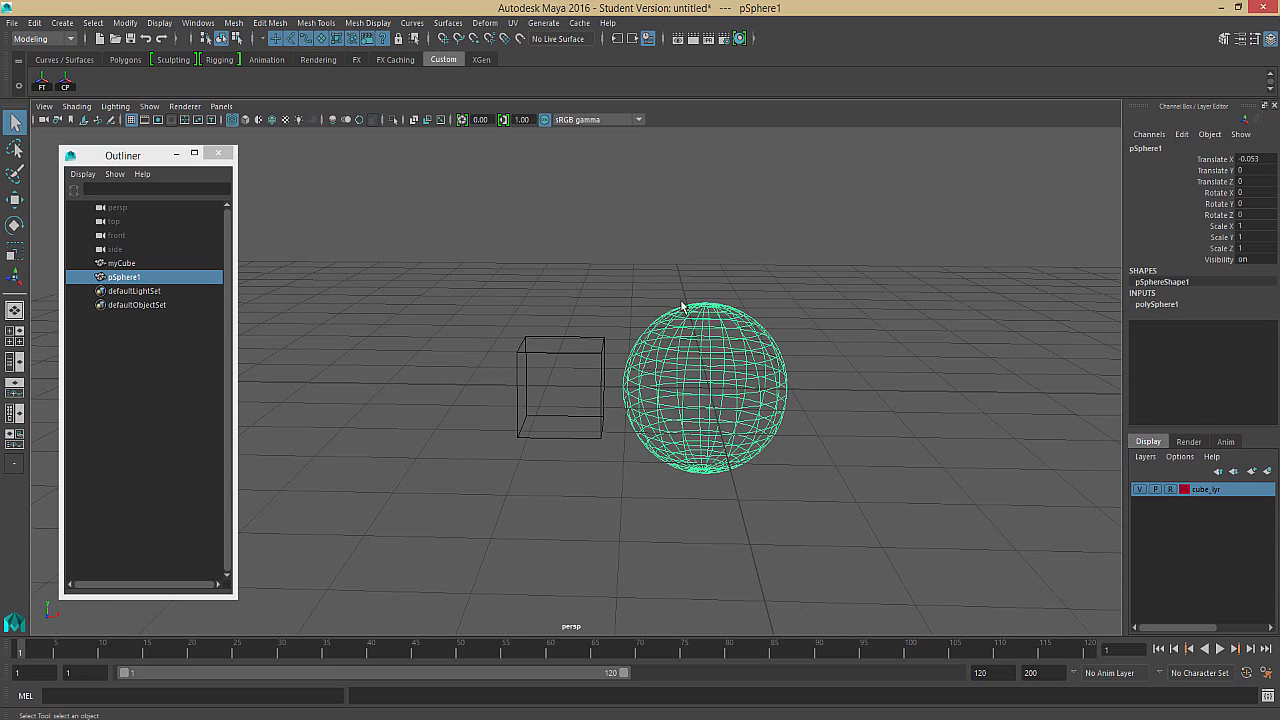
{"action": "key", "text": "5"}
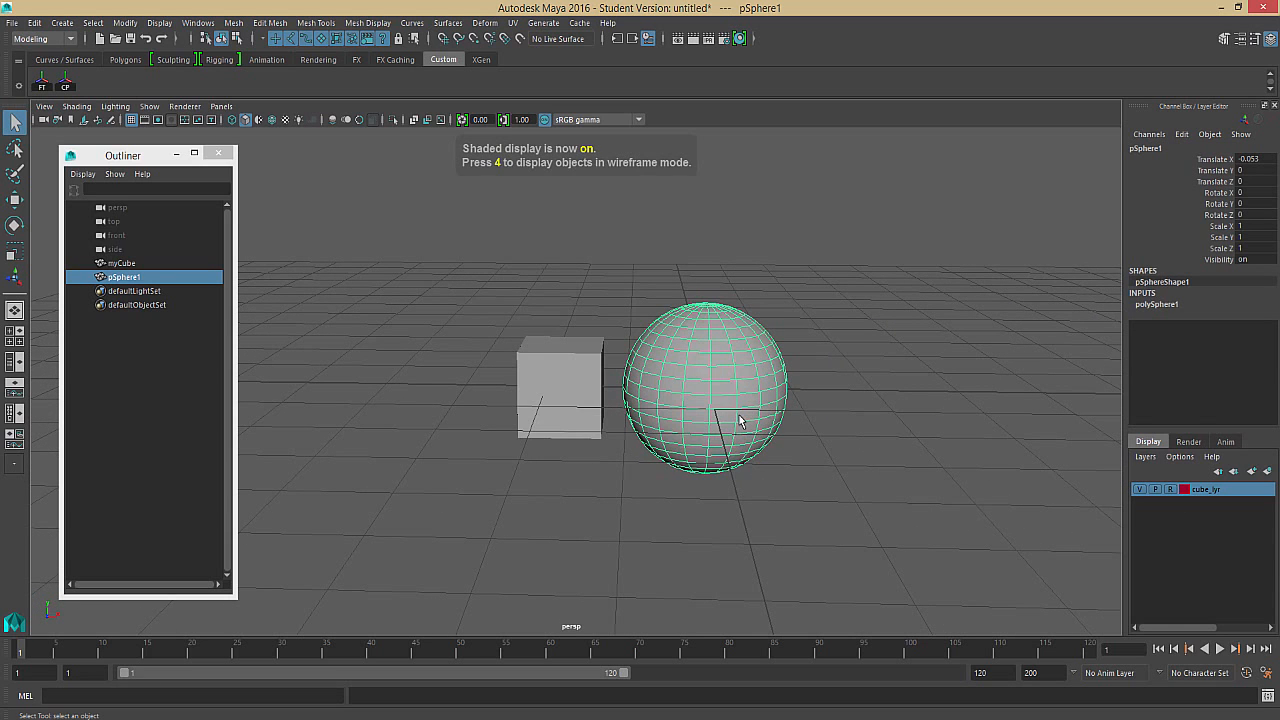
Reselect pSphere1 and add it to the cube_lyr display layer
{"action": "left_click", "coordinate": [706, 362]}
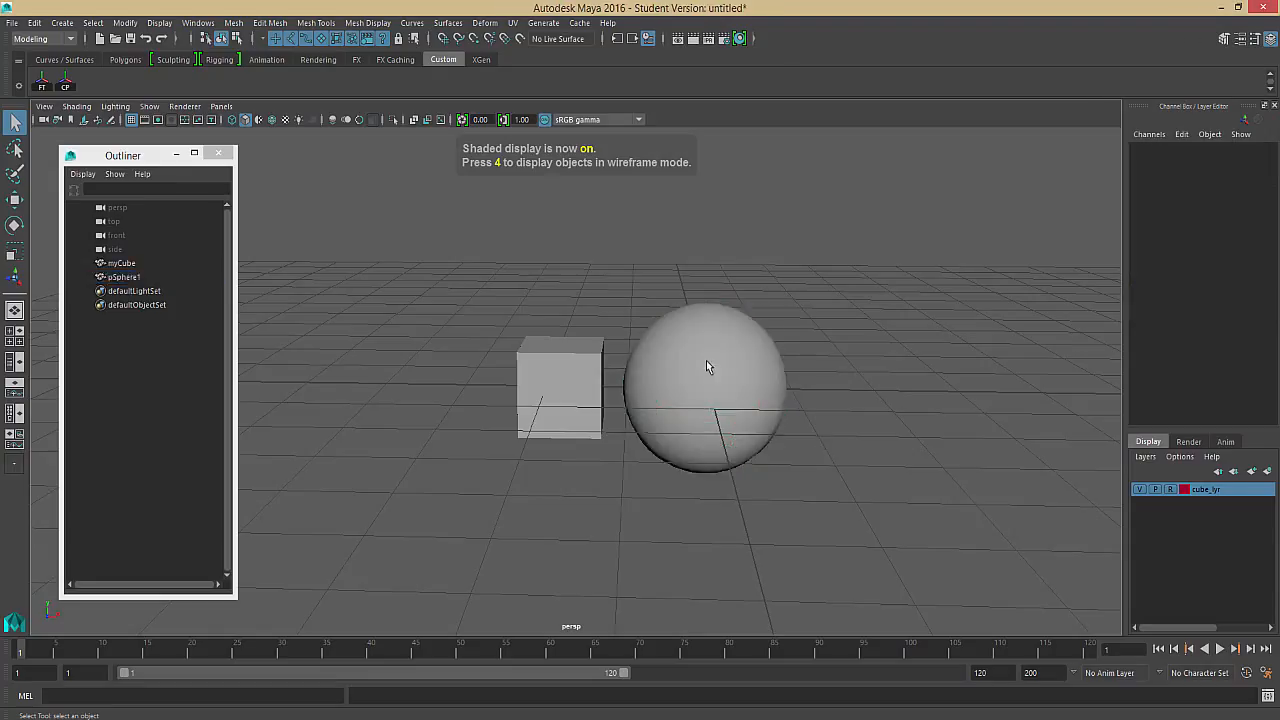
{"action": "right_click", "coordinate": [1202, 489]}
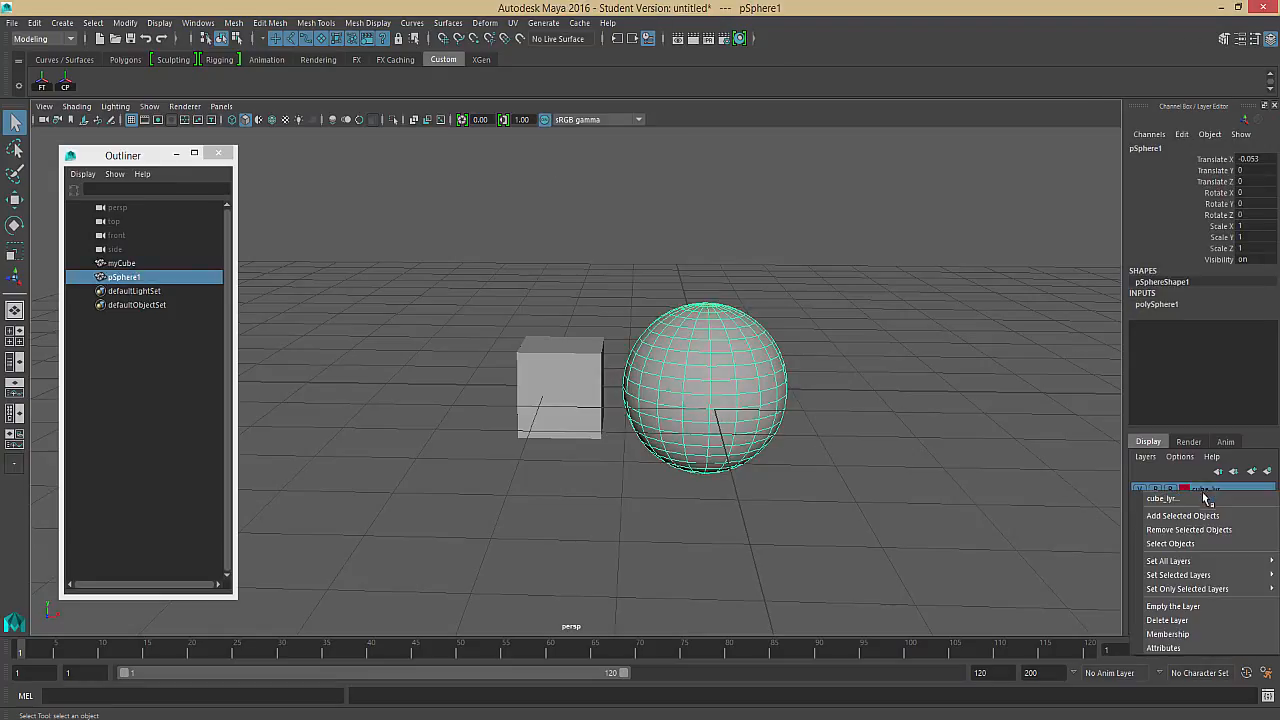
{"action": "left_click", "coordinate": [1208, 516]}
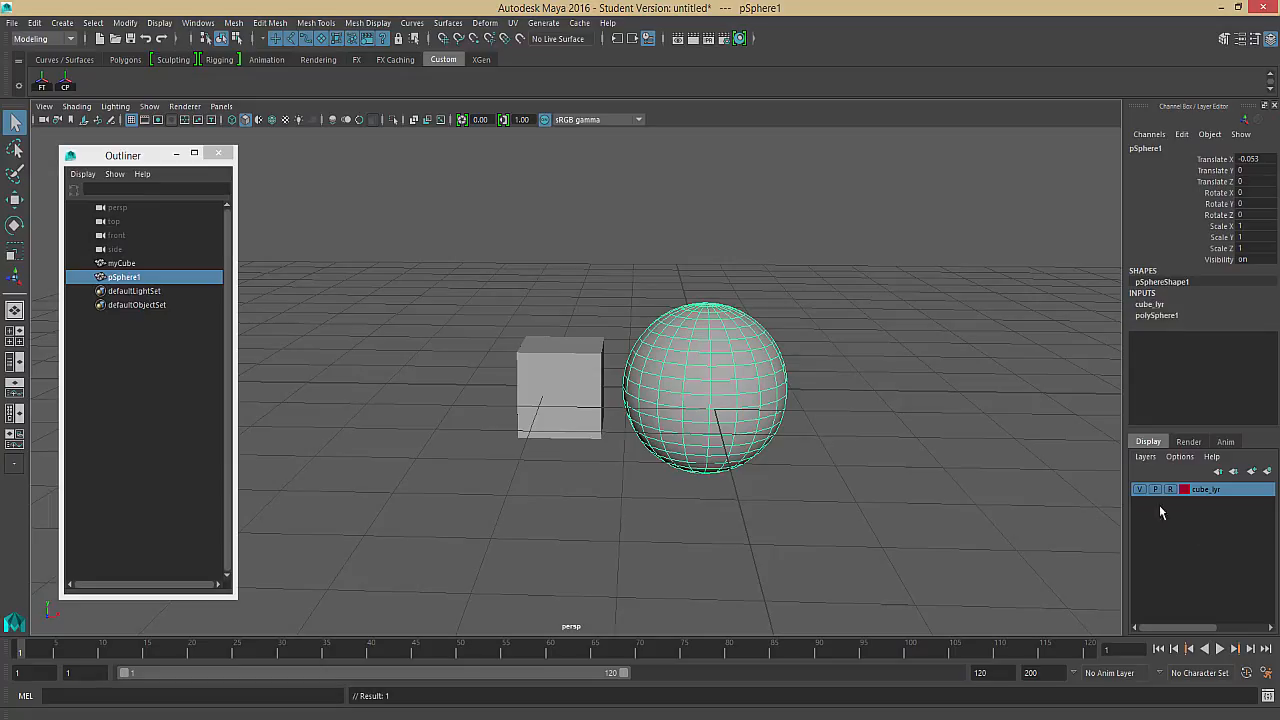
Toggle the visibility of cube_lyr off and on, set the layer to Template and clear the selection
{"action": "left_click", "coordinate": [1139, 489]}
{"action": "left_click", "coordinate": [1139, 489]}
{"action": "left_click", "coordinate": [1139, 489]}
{"action": "left_click", "coordinate": [1139, 489]}
{"action": "left_click", "coordinate": [1173, 489]}
{"action": "left_click", "coordinate": [715, 481]}
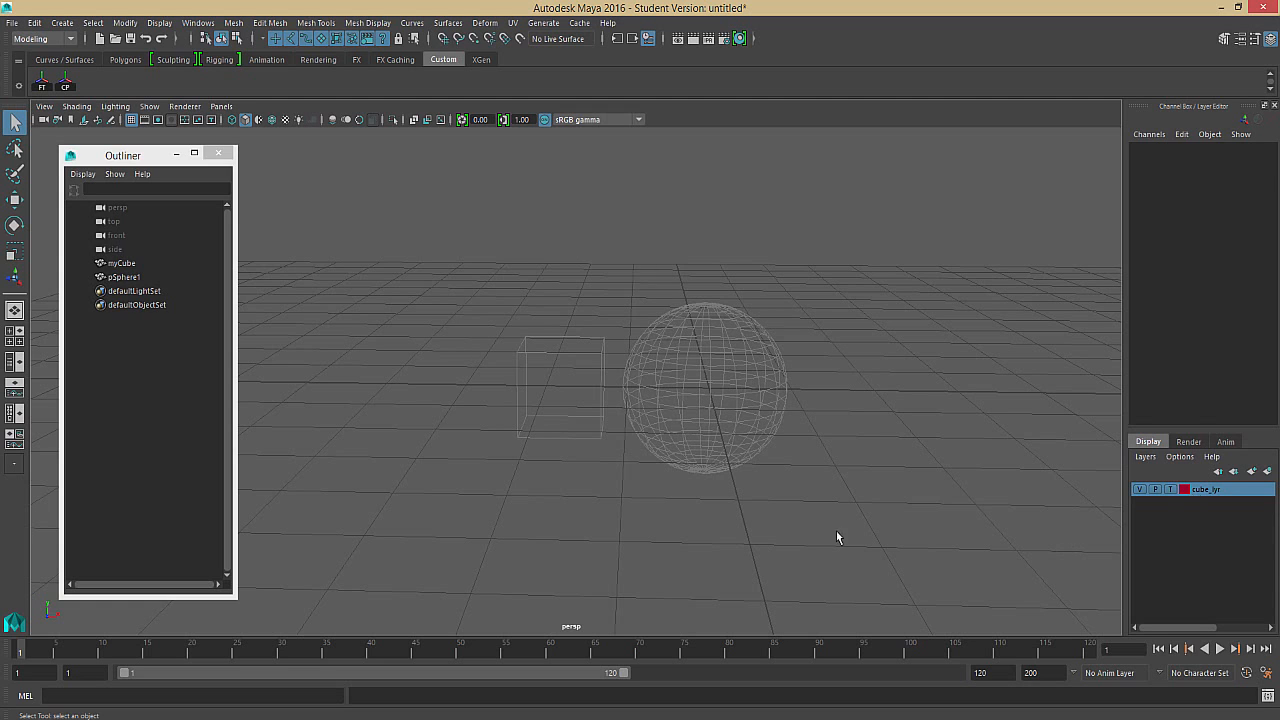
Select pSphere1 and myCube by name while cube_lyr is templated, and try box-selecting the sphere in the viewport
{"action": "left_click", "coordinate": [124, 277]}
{"action": "left_click", "coordinate": [712, 265]}
{"action": "left_click", "coordinate": [121, 263]}
{"action": "left_click", "coordinate": [124, 277]}
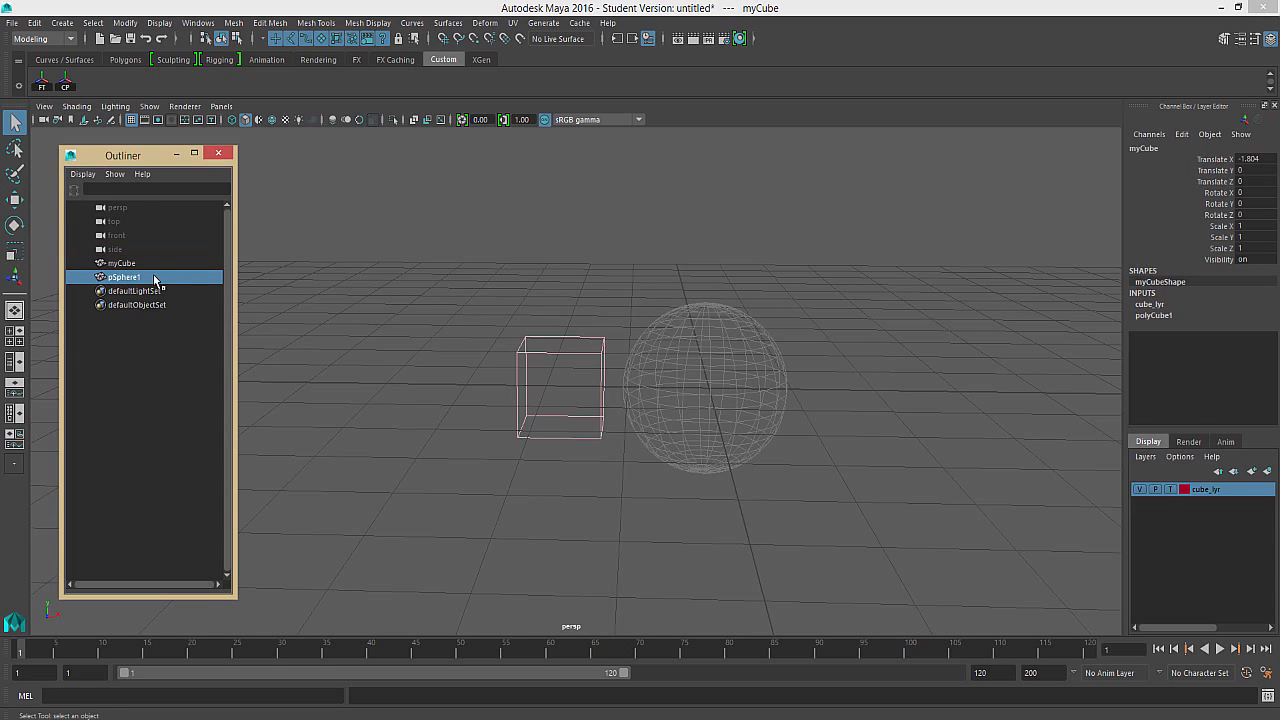
{"action": "left_click", "coordinate": [121, 263]}
{"action": "left_click", "coordinate": [434, 278]}
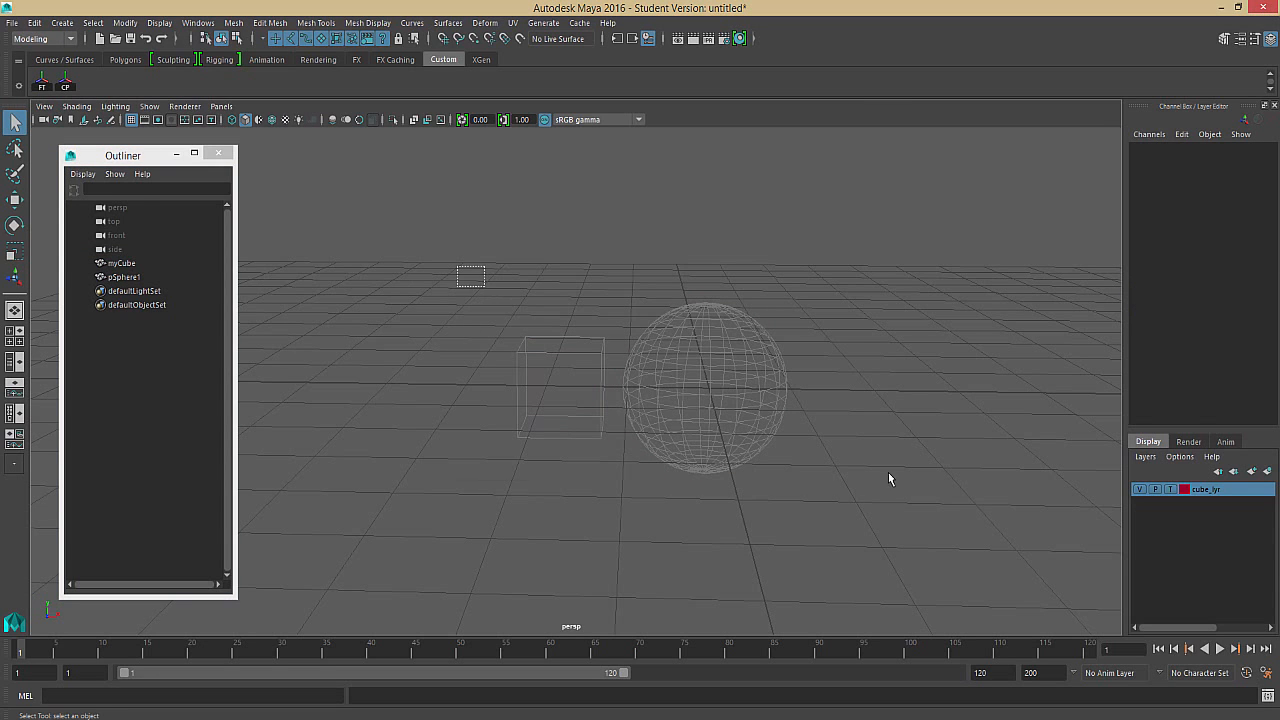
{"action": "left_click_drag", "start_coordinate": [667, 258], "coordinate": [738, 470]}
Cycle cube_lyr from Template through Reference to its normal display type and return the viewport to shaded display
{"action": "left_click", "coordinate": [1169, 489]}
{"action": "key", "text": "5"}
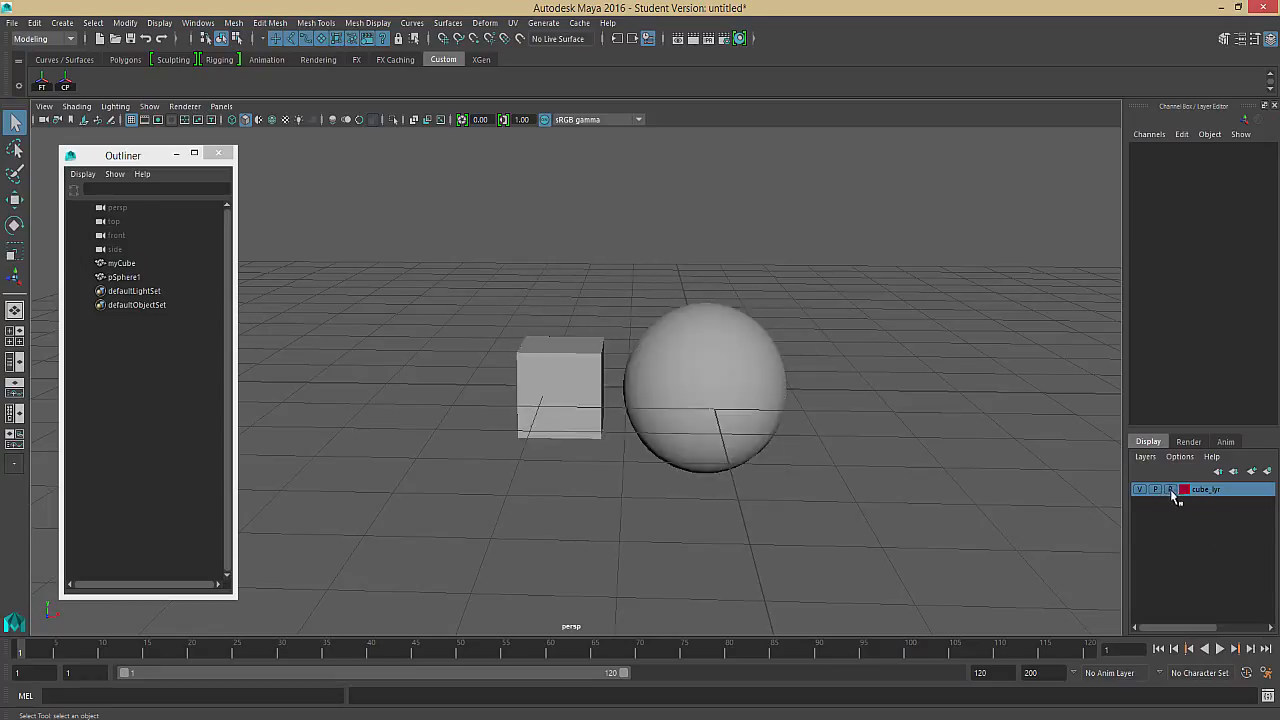
{"action": "left_click", "coordinate": [1139, 491]}
{"action": "left_click", "coordinate": [1139, 491]}
Select the sphere in the viewport, followed by the cube, to test that cube_lyr objects are selectable
{"action": "left_click_drag", "start_coordinate": [686, 428], "coordinate": [661, 401], "text": "alt"}
{"action": "left_click", "coordinate": [689, 418]}
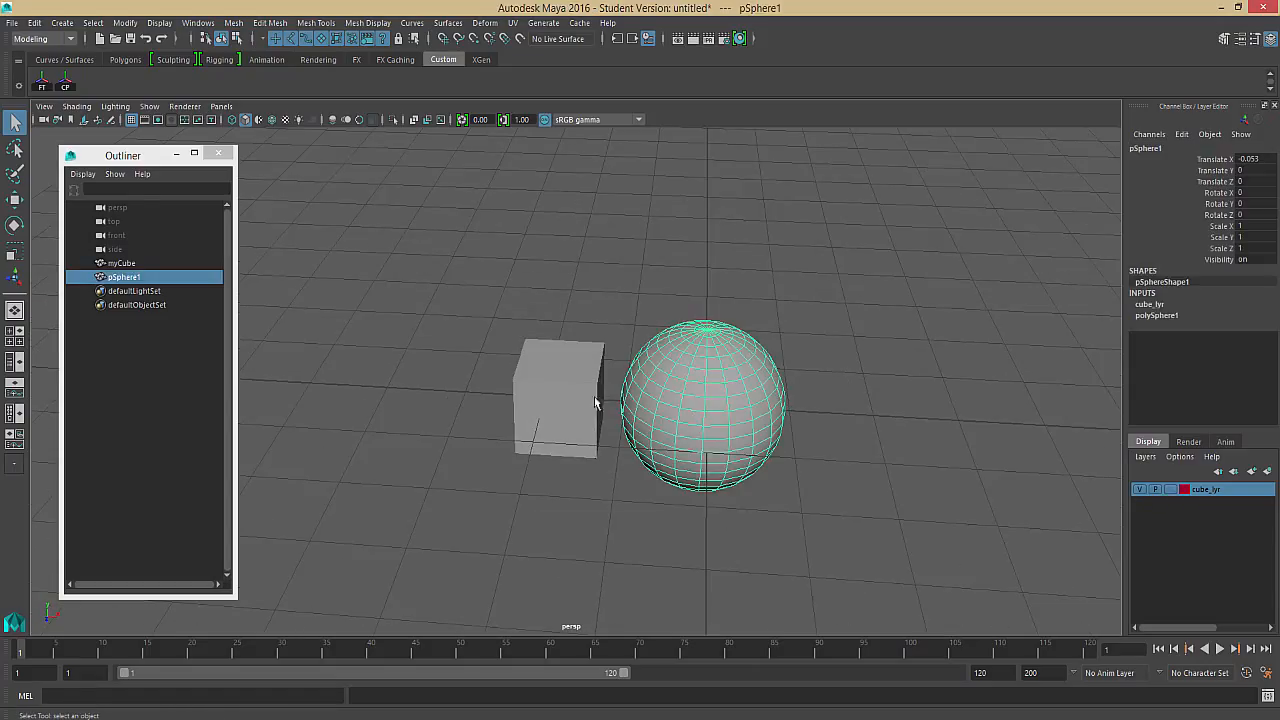
{"action": "left_click", "coordinate": [540, 447]}
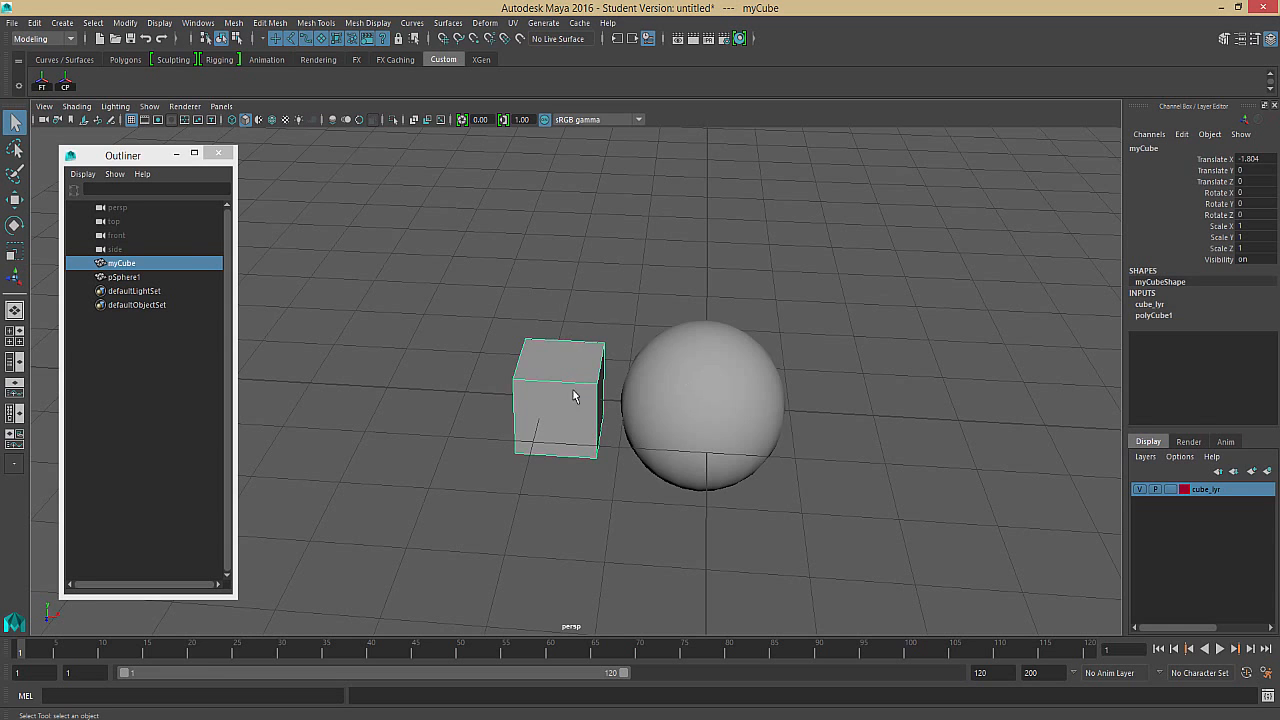
Select the sphere in the viewport and create a new display layer containing it
{"action": "left_click_drag", "start_coordinate": [572, 400], "coordinate": [629, 409], "text": "alt"}
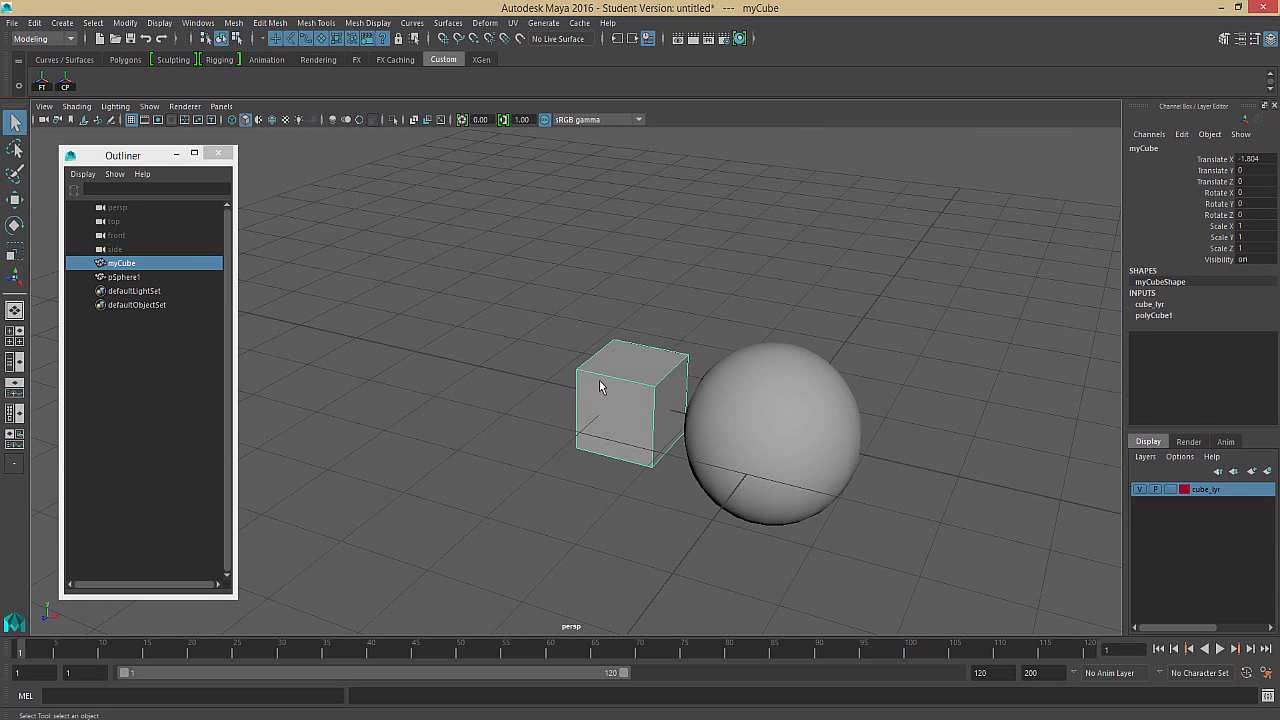
{"action": "left_click_drag", "start_coordinate": [694, 368], "coordinate": [772, 343], "text": "alt"}
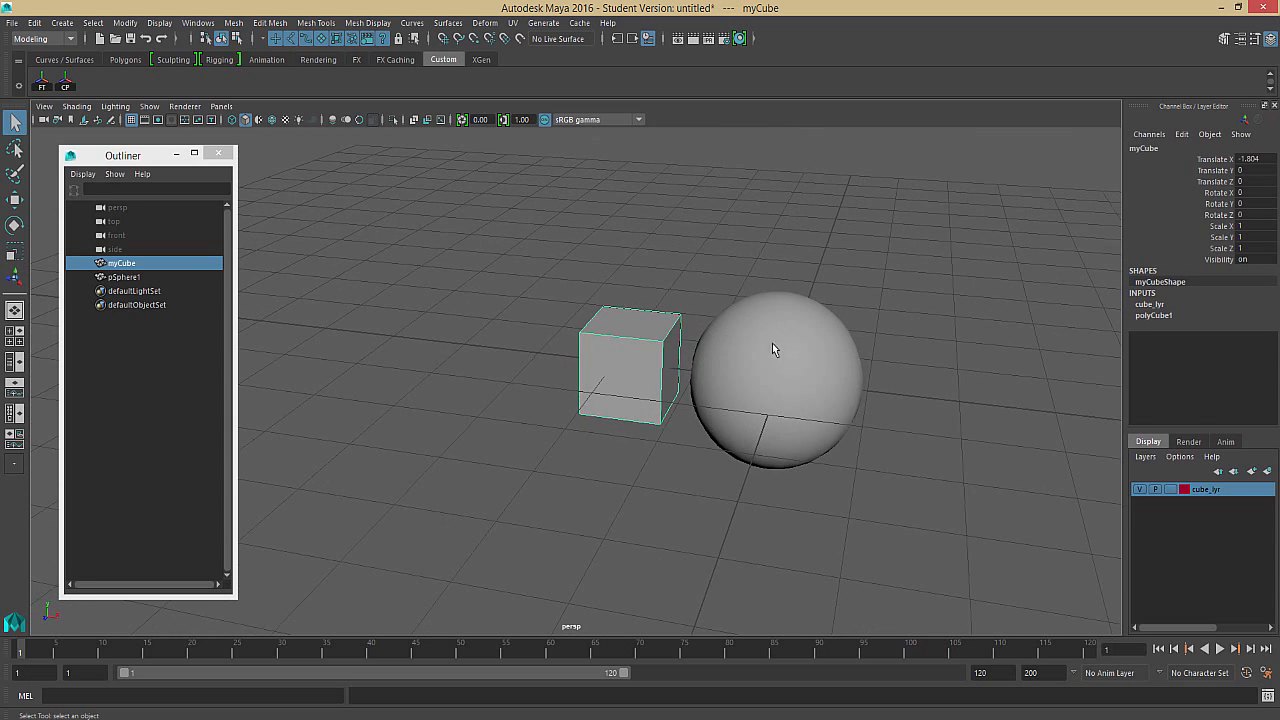
{"action": "left_click", "coordinate": [772, 343]}
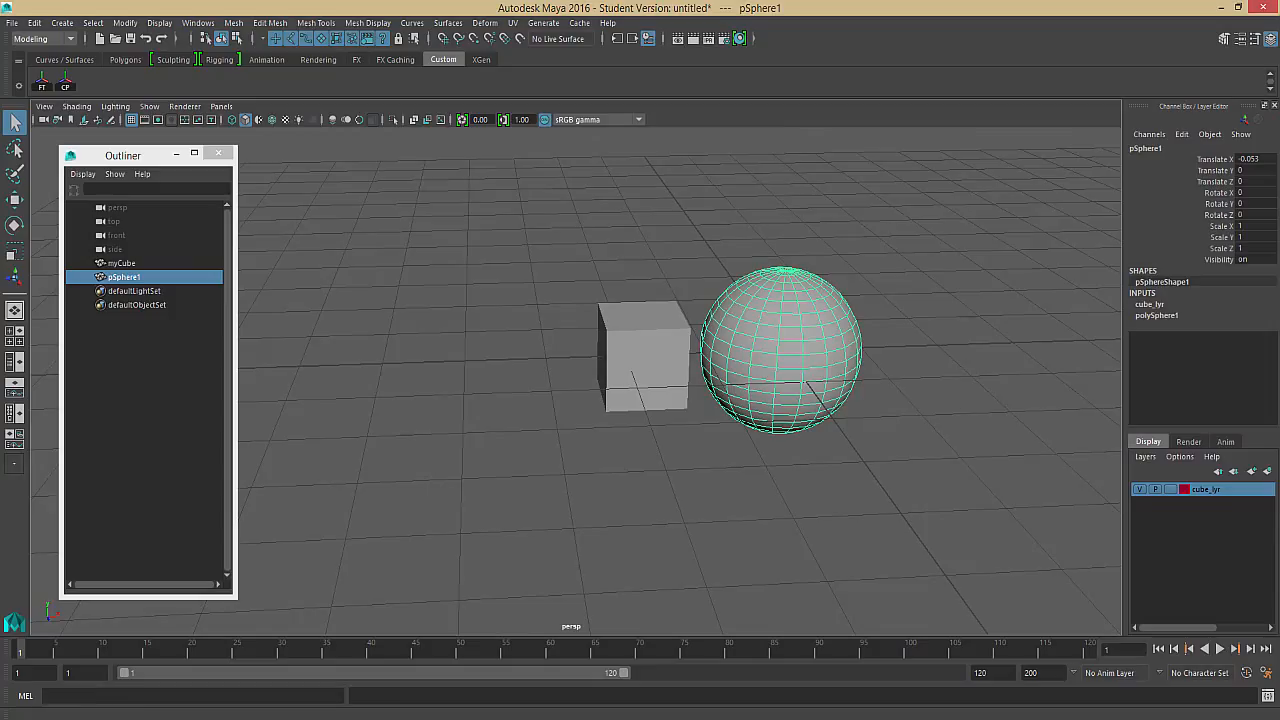
{"action": "left_click", "coordinate": [1267, 471]}
Toggle the visibility of layer1 and cube_lyr off and on separately, leaving both layers visible
{"action": "left_click", "coordinate": [1139, 489]}
{"action": "left_click", "coordinate": [1139, 489]}
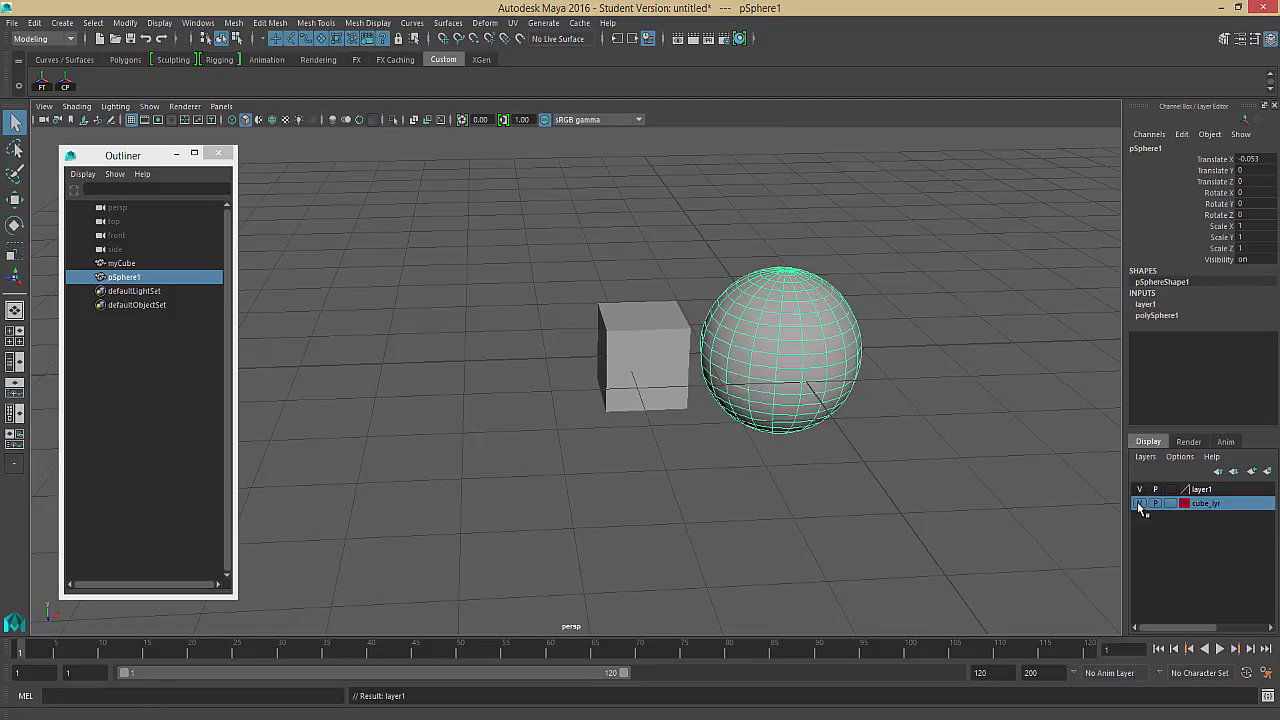
{"action": "left_click", "coordinate": [1137, 501]}
{"action": "left_click", "coordinate": [1137, 501]}
{"action": "left_click", "coordinate": [1137, 501]}
{"action": "left_click", "coordinate": [1137, 501]}
{"action": "left_click", "coordinate": [1138, 489]}
{"action": "left_click", "coordinate": [1138, 489]}
{"action": "left_click", "coordinate": [1138, 489]}
{"action": "left_click", "coordinate": [1137, 503]}
{"action": "left_click", "coordinate": [1138, 489]}
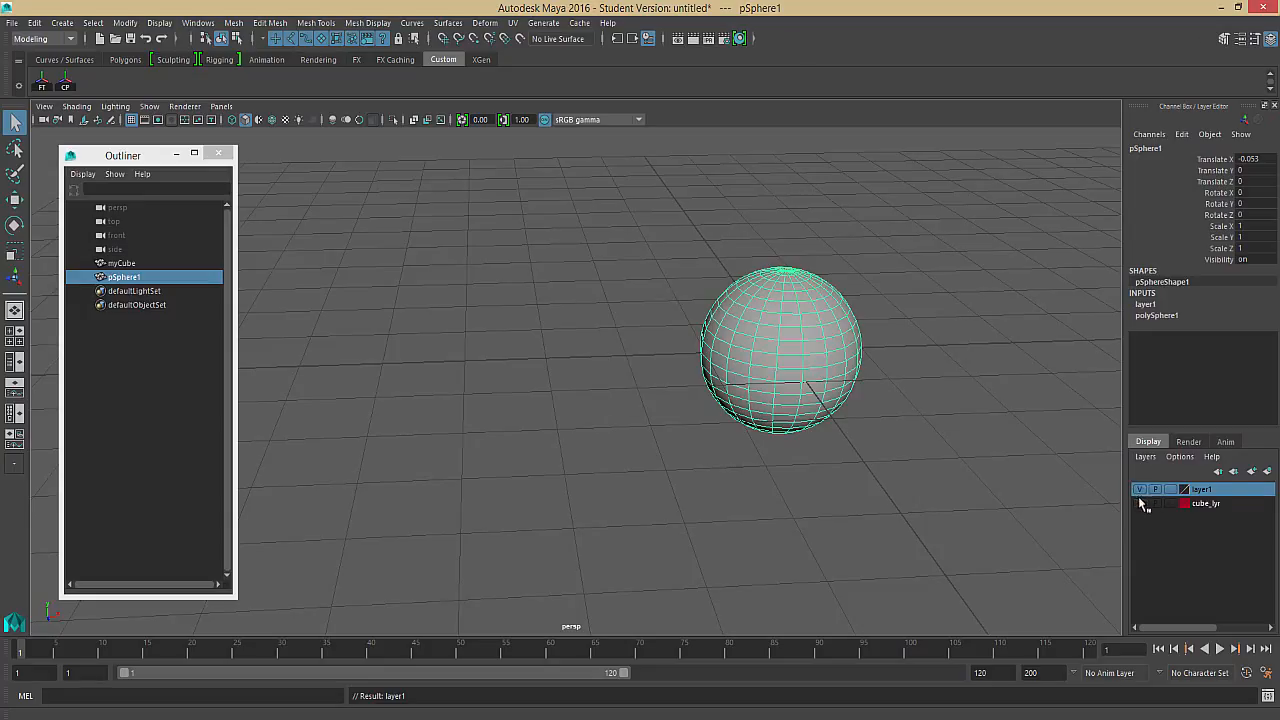
{"action": "left_click", "coordinate": [1139, 503]}
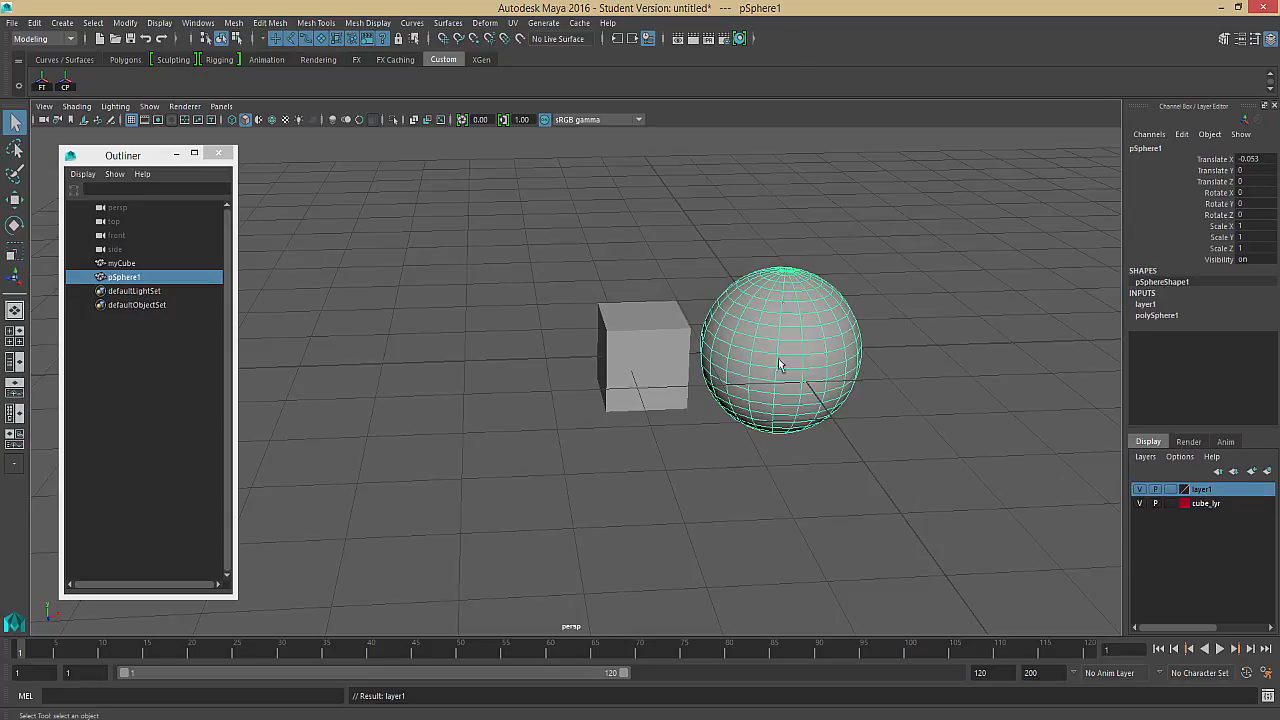